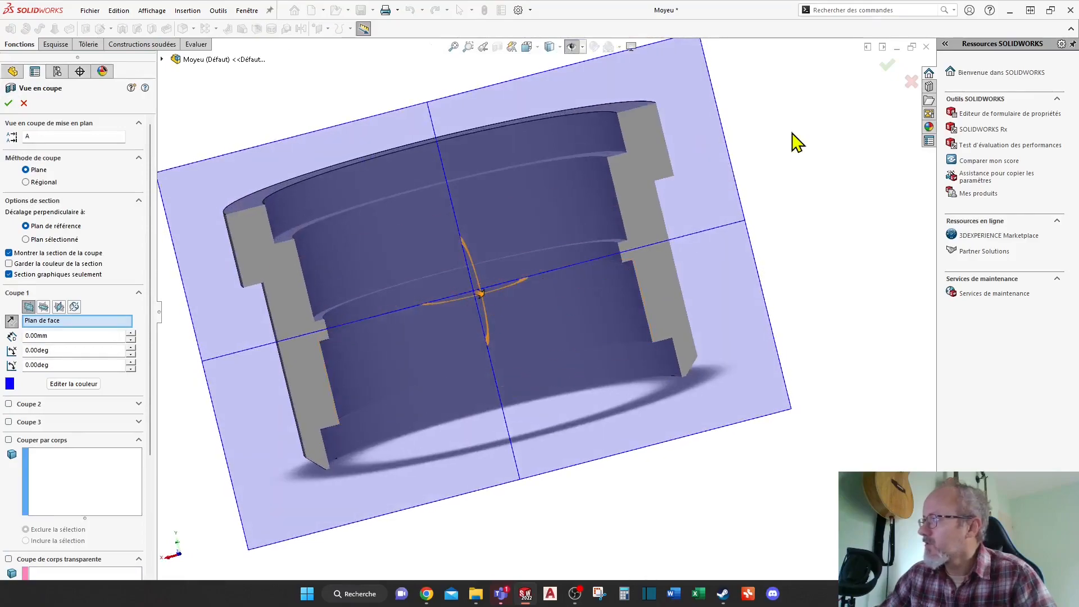
Step: Leave the section view and create a drawing from the Moyeu part on the A3 - RF sheet format
left_click(910, 84)
middle_click_drag(806, 180, 648, 267)
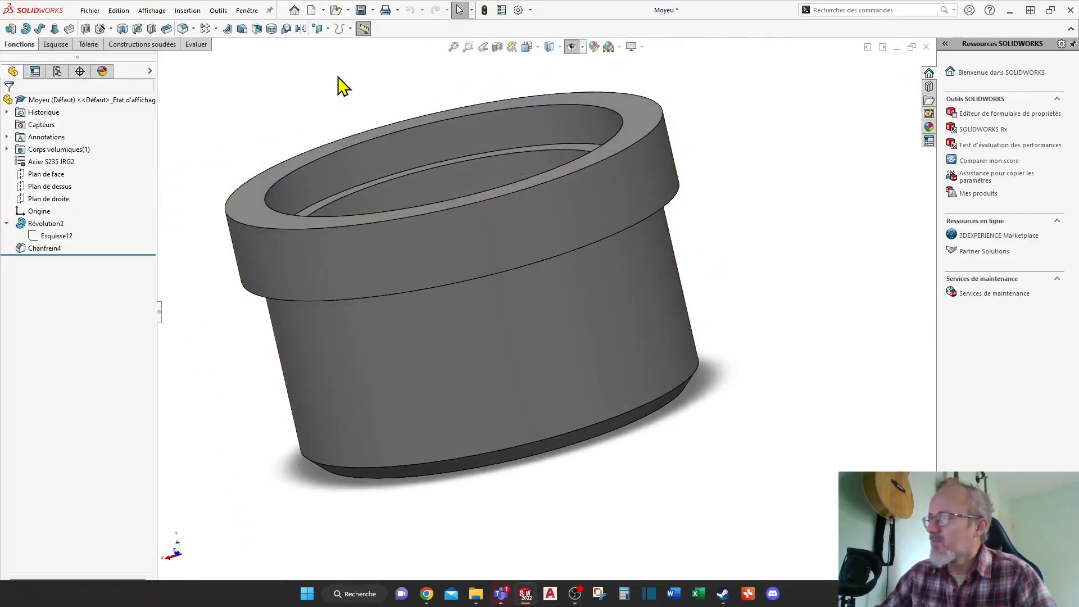
left_click(322, 10)
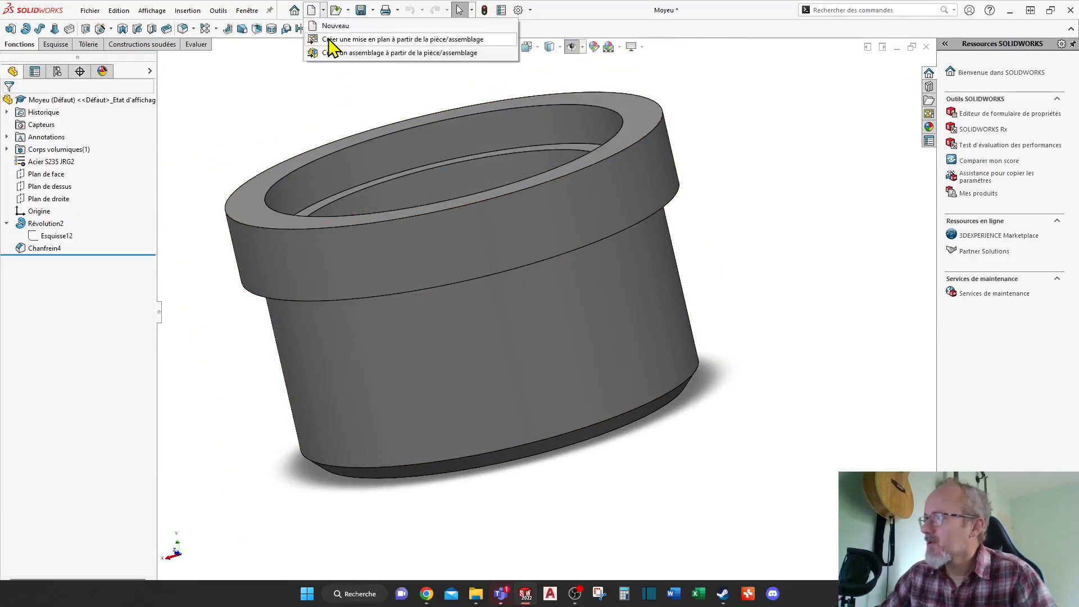
left_click(389, 39)
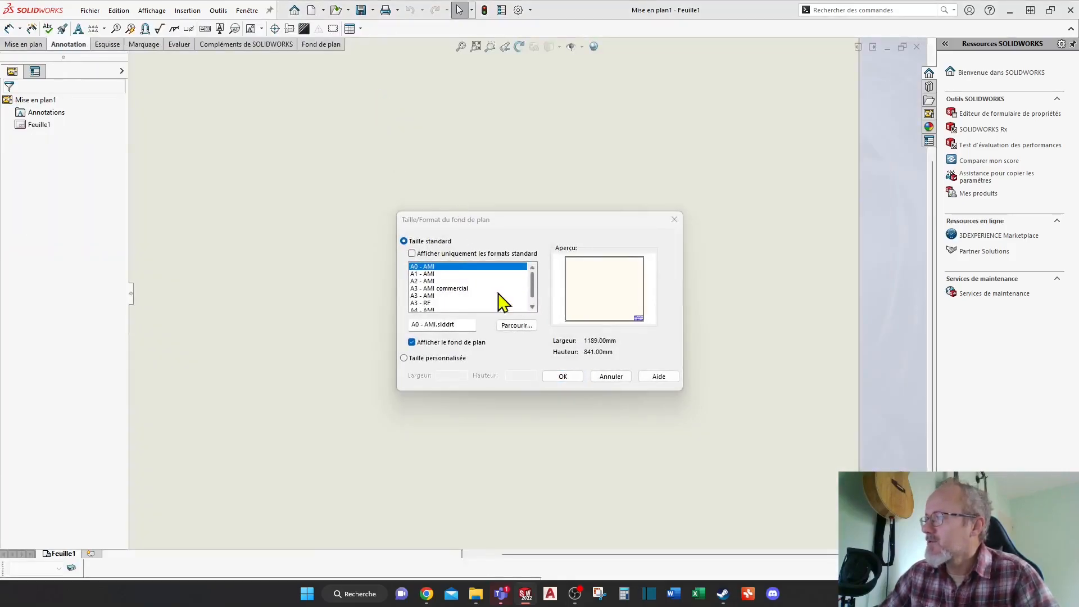
scroll(498, 293, "down", 1)
left_click(426, 302)
left_click(423, 296)
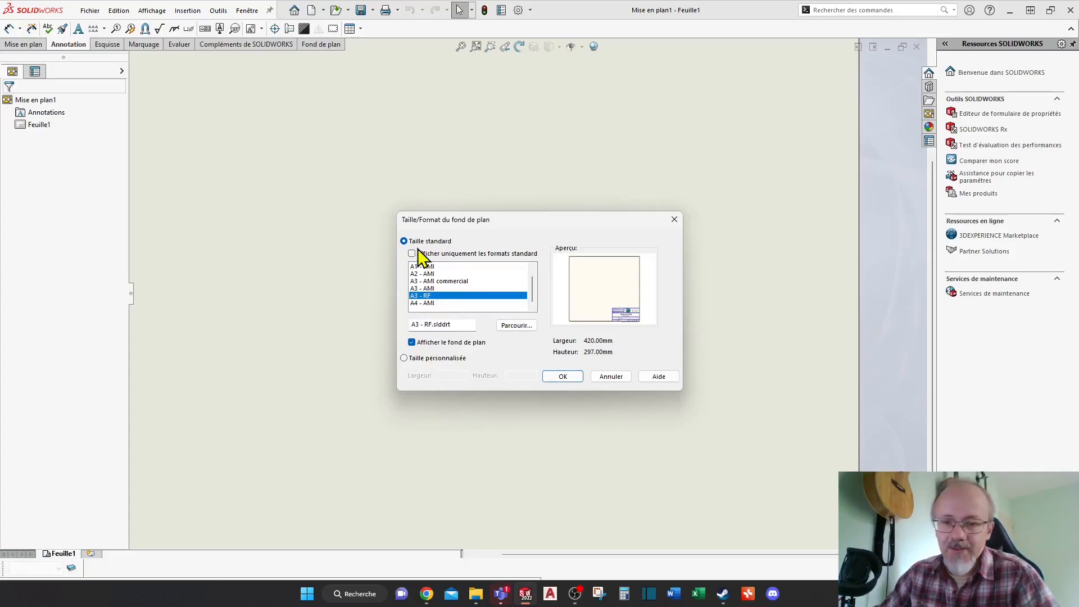
left_click(566, 377)
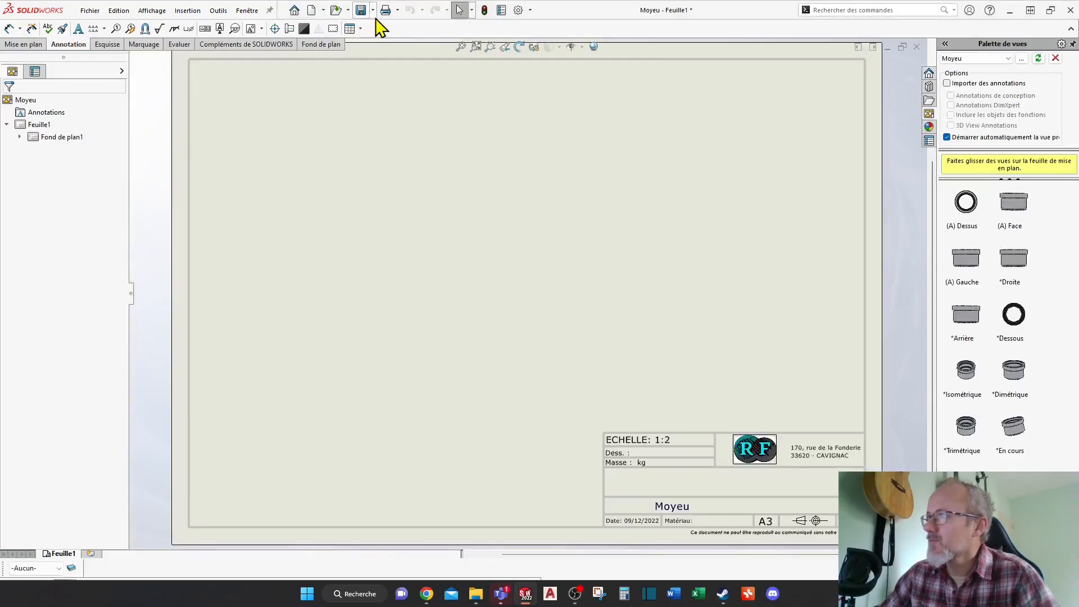
Step: Look up the file location set for the sheet formats (Fonds de plan) in the system options
left_click(518, 10)
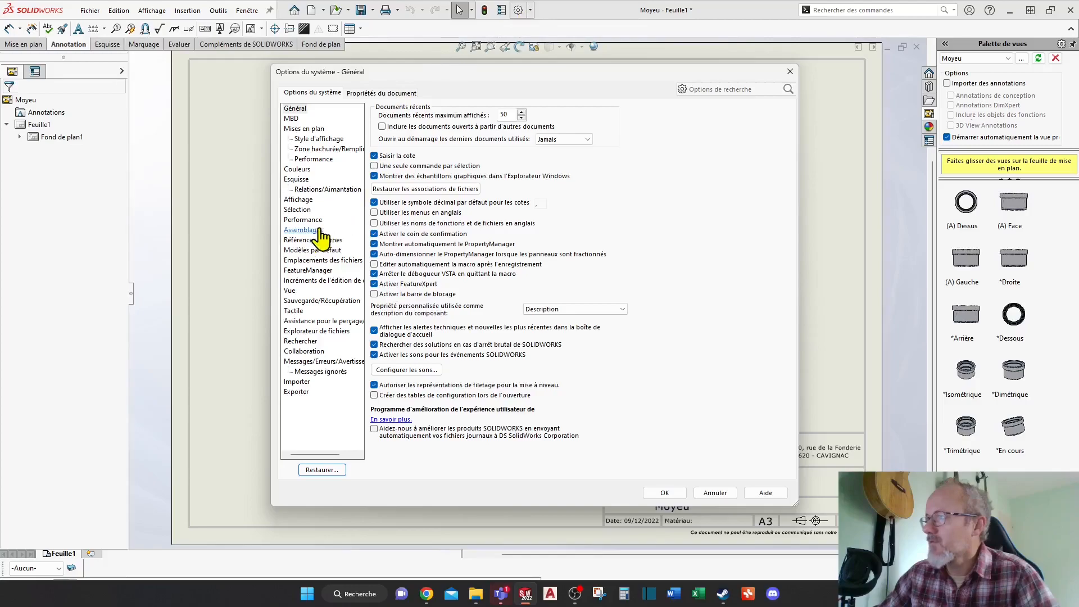
left_click(314, 260)
left_click(422, 118)
left_click(436, 129)
left_click(439, 118)
scroll(447, 262, "down", 4)
scroll(448, 269, "down", 3)
scroll(483, 264, "down", 2)
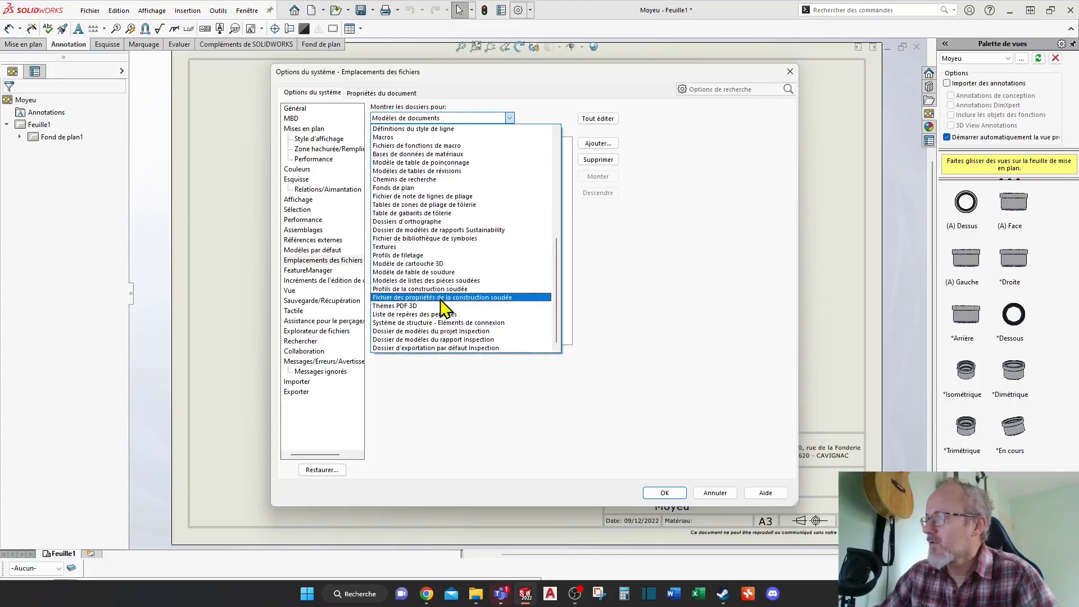
scroll(475, 282, "up", 1)
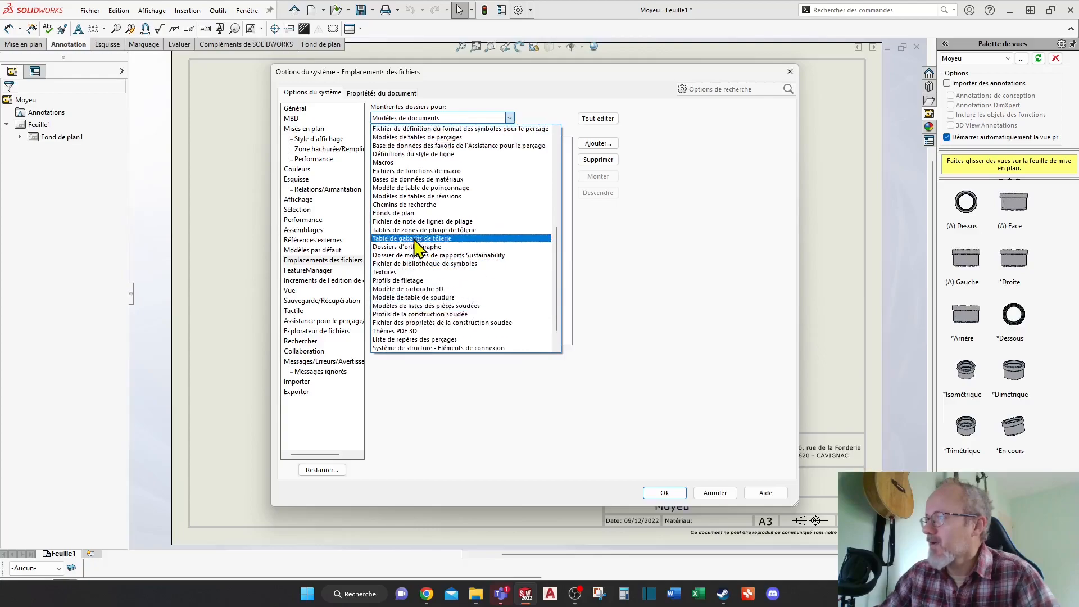
left_click(402, 214)
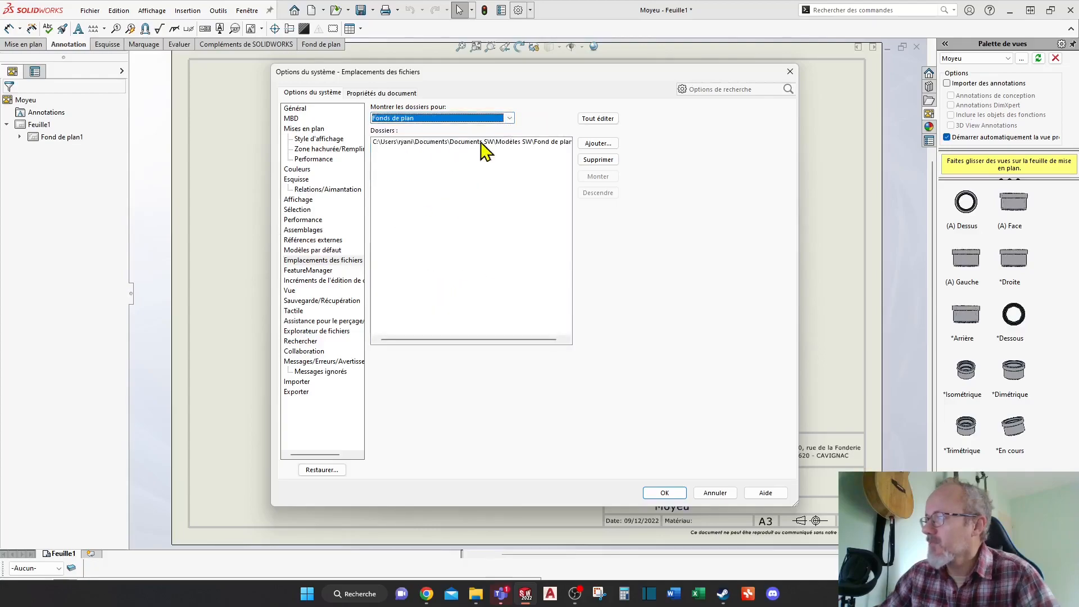
Step: Check the file location set for the document templates (Modèles de documents) and close the system options
left_click(509, 118)
scroll(443, 286, "up", 3)
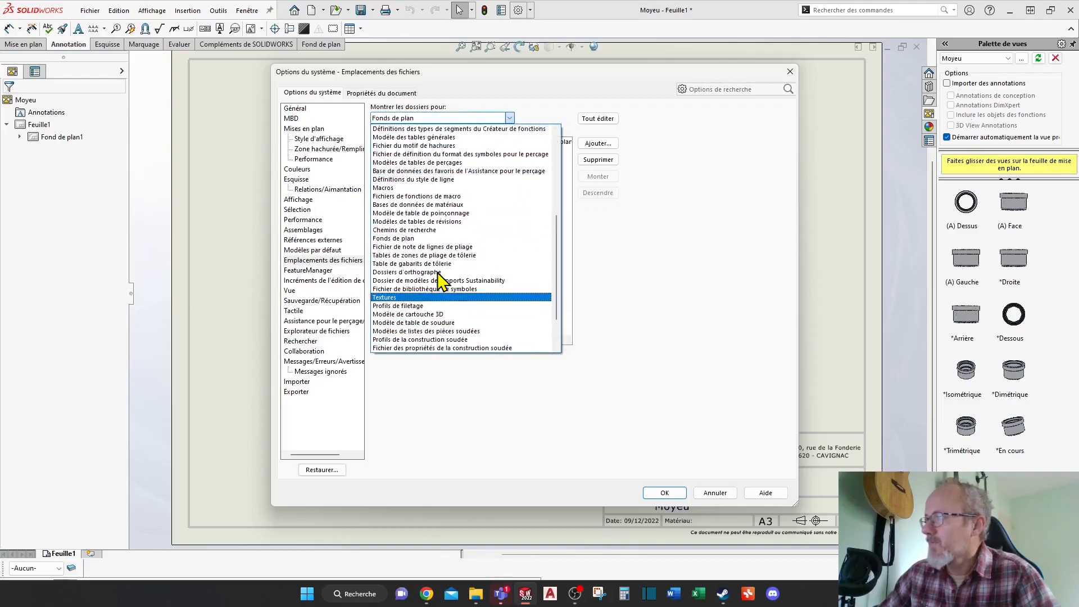
scroll(443, 284, "up", 2)
scroll(442, 282, "up", 5)
scroll(443, 290, "up", 1)
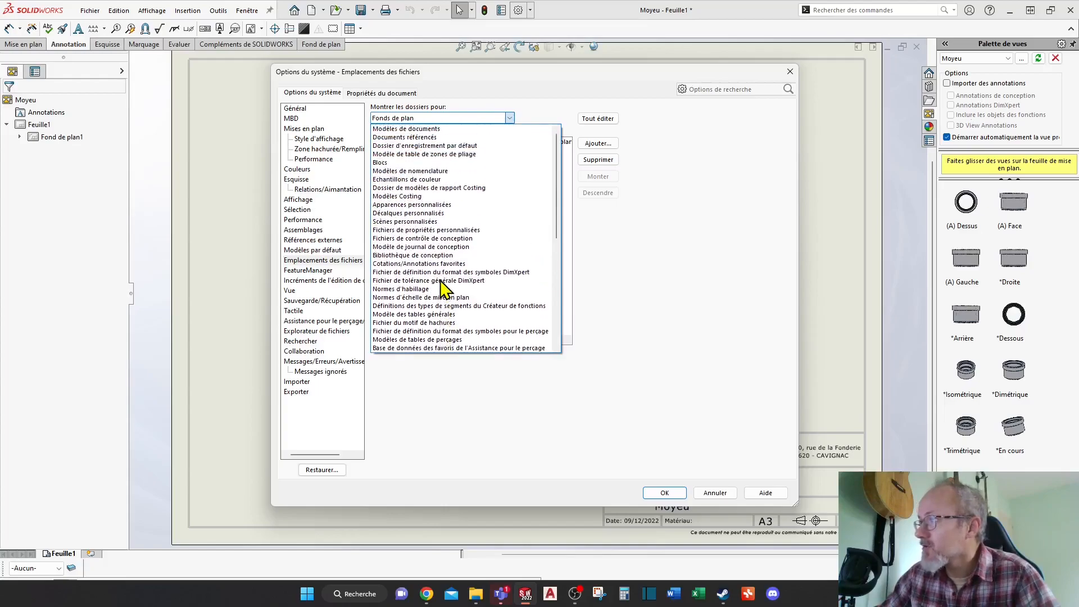
left_click(412, 129)
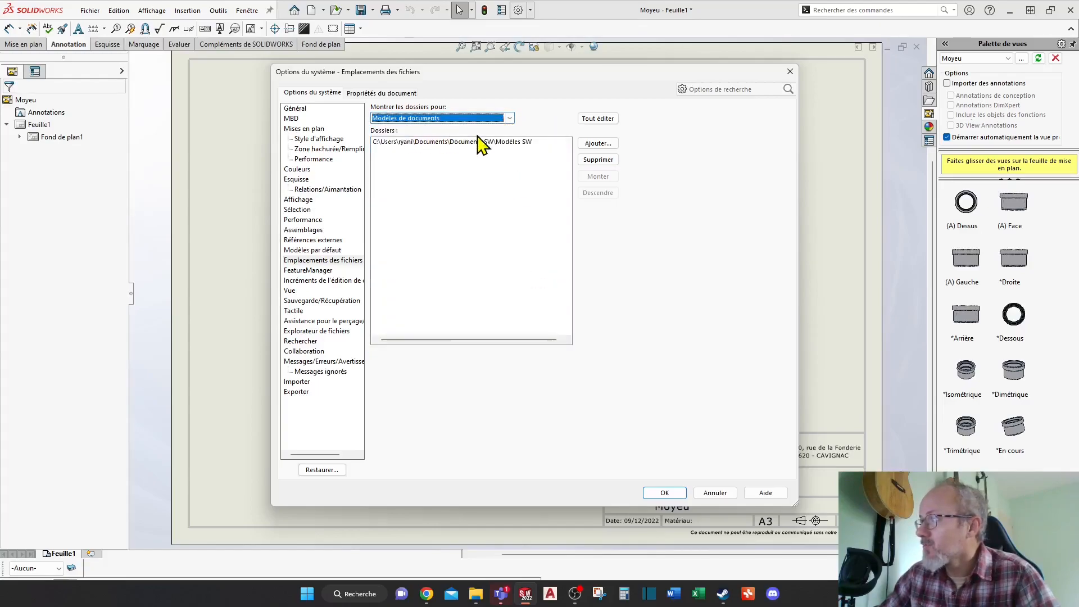
left_click(509, 118)
scroll(516, 261, "down", 6)
scroll(514, 270, "down", 3)
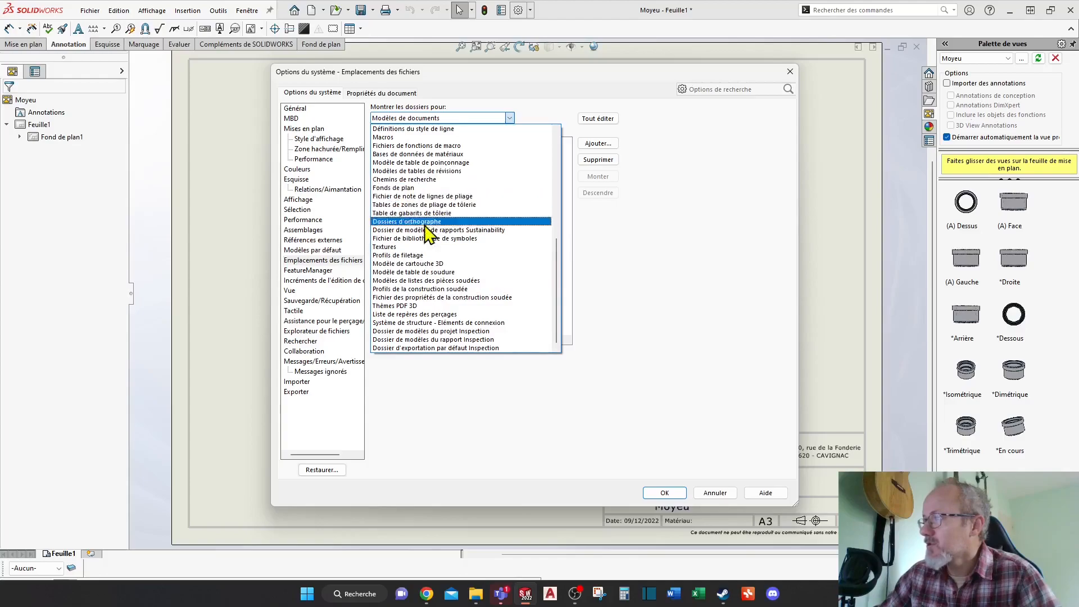
left_click(610, 283)
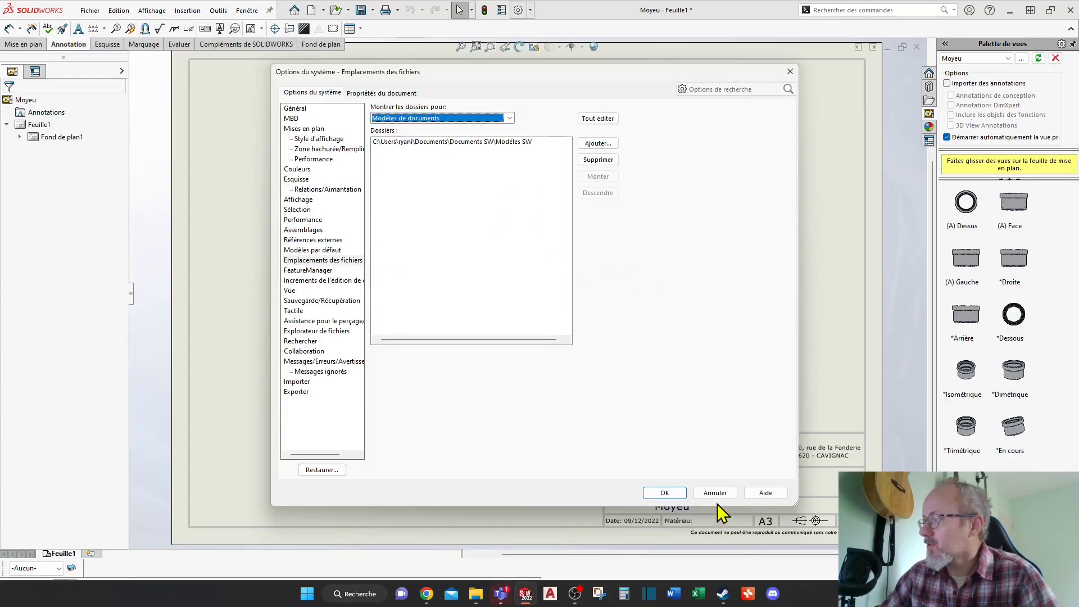
left_click(668, 489)
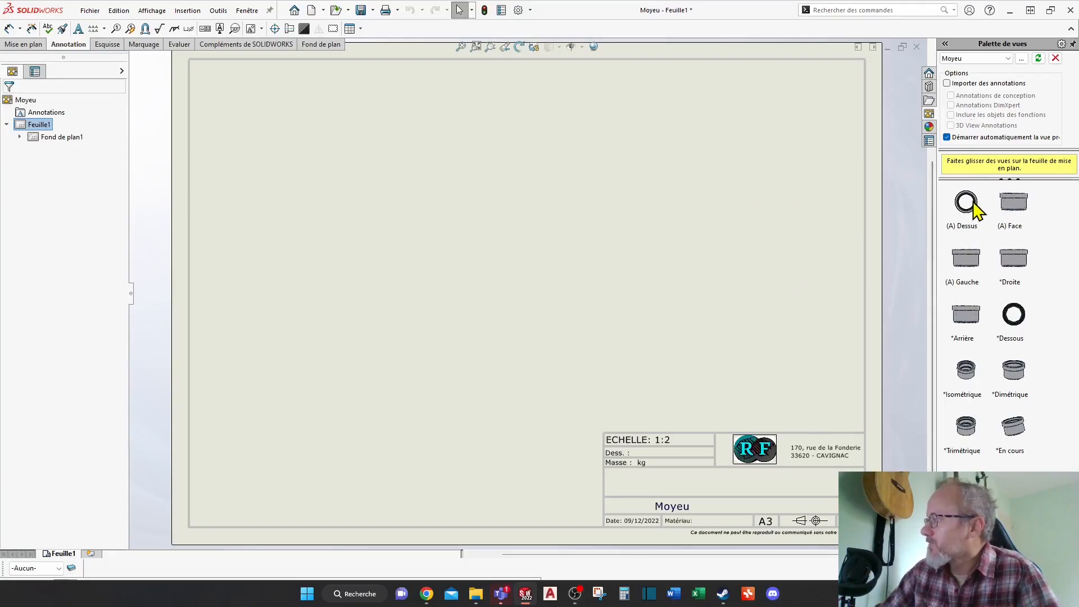
Step: Place the Dessus view of the hub on the sheet without adding any projected view
left_click_drag(948, 231, 417, 336)
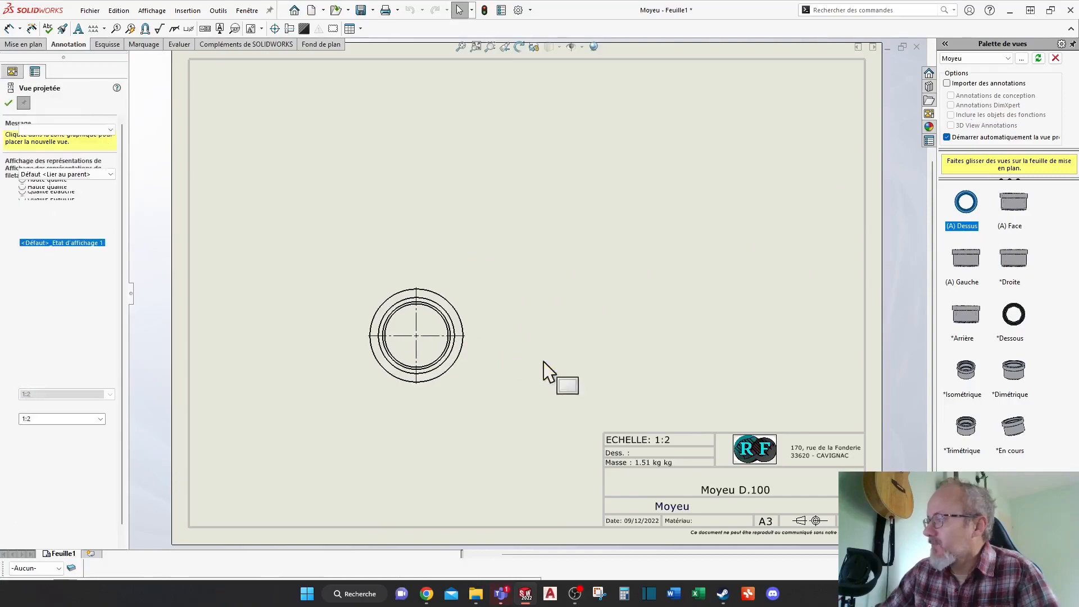
left_click(285, 336)
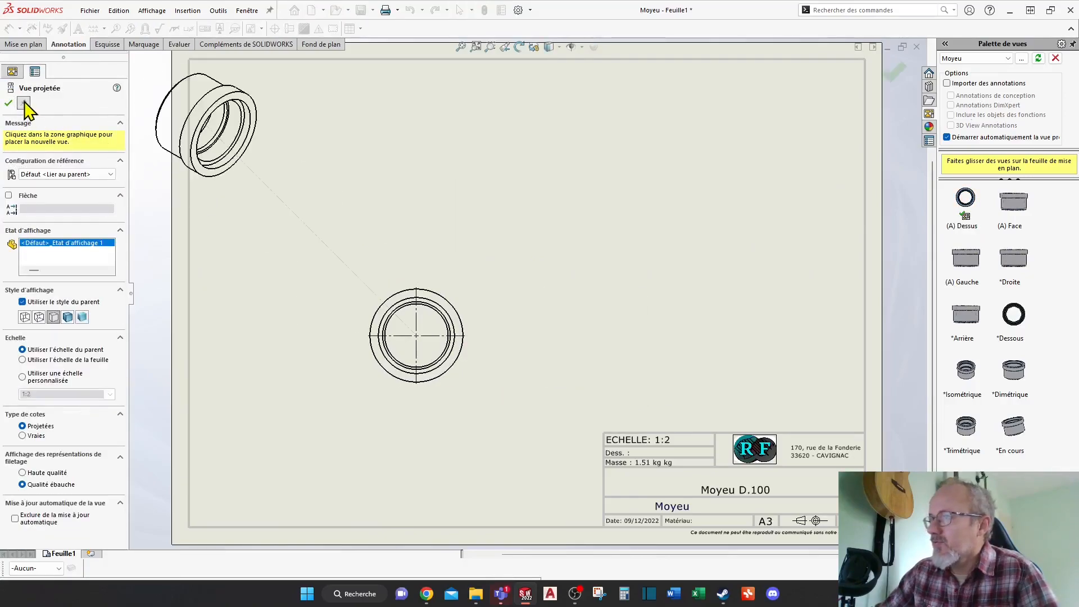
left_click(9, 104)
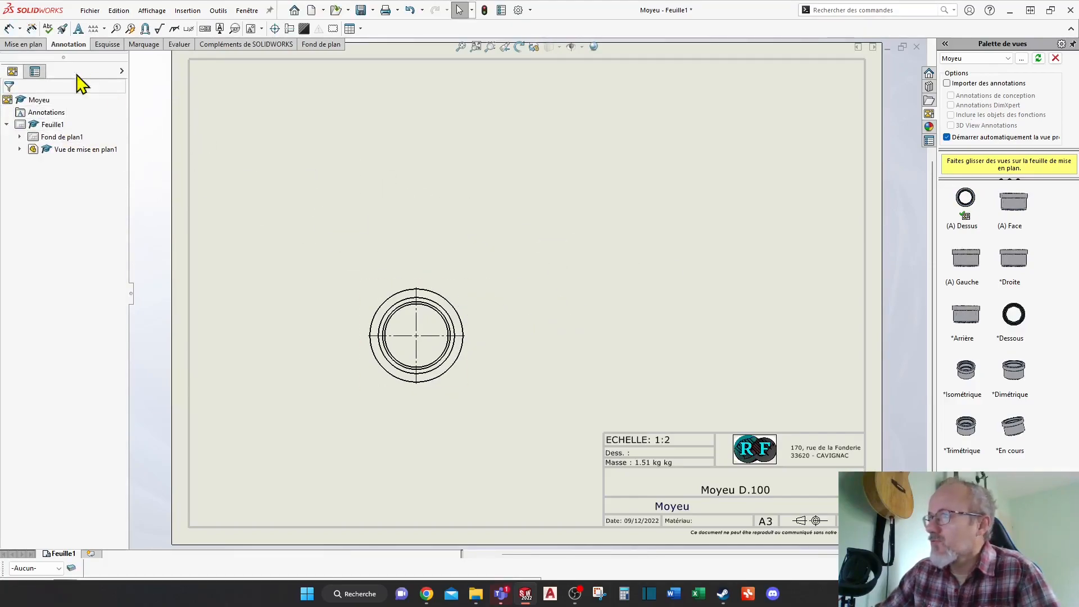
left_click(40, 49)
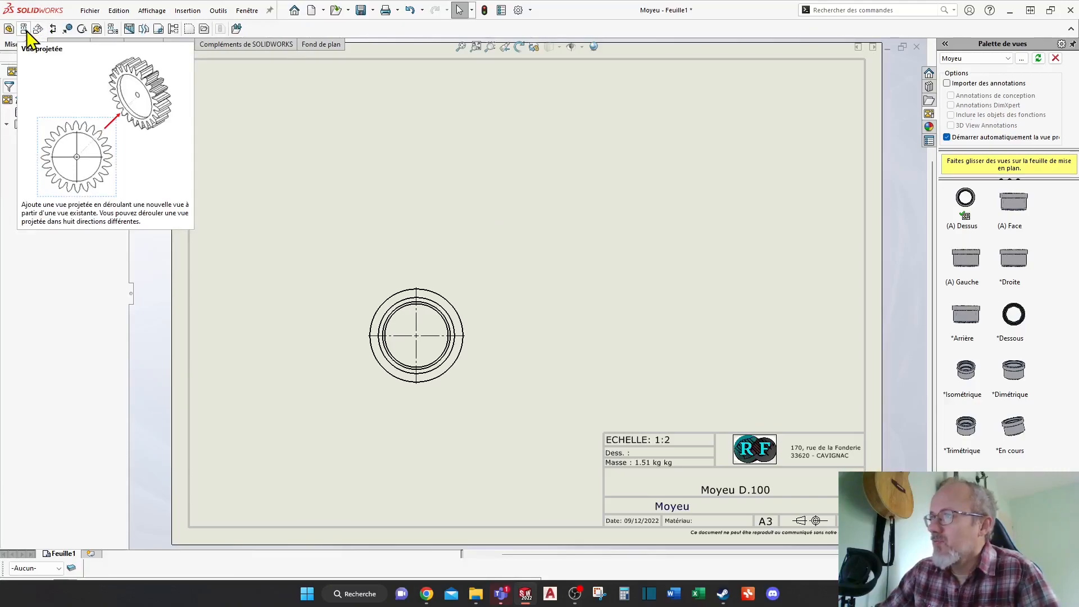
left_click(23, 29)
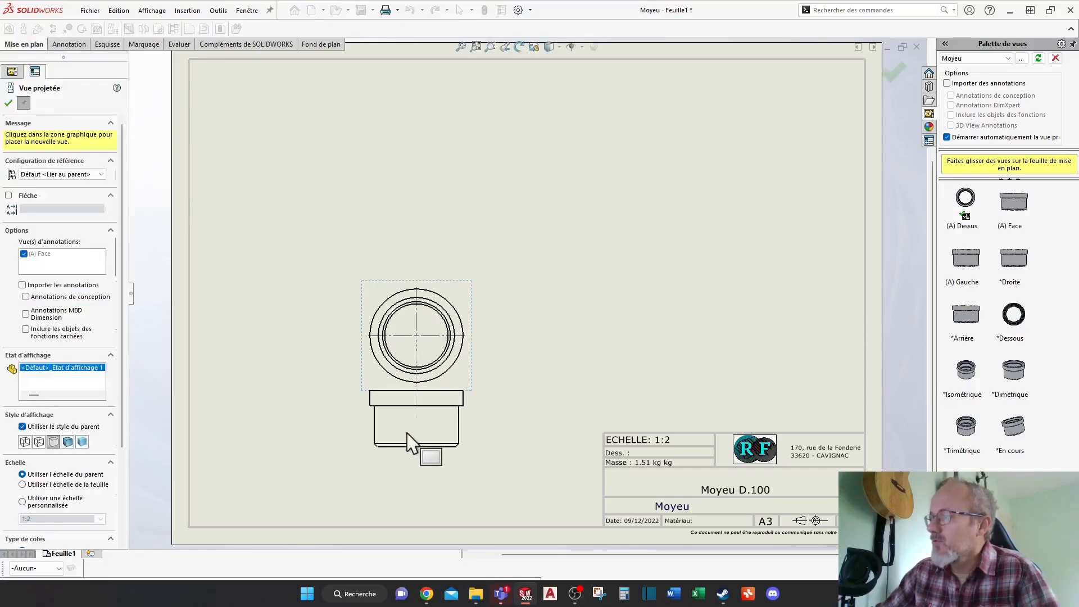
key("Escape")
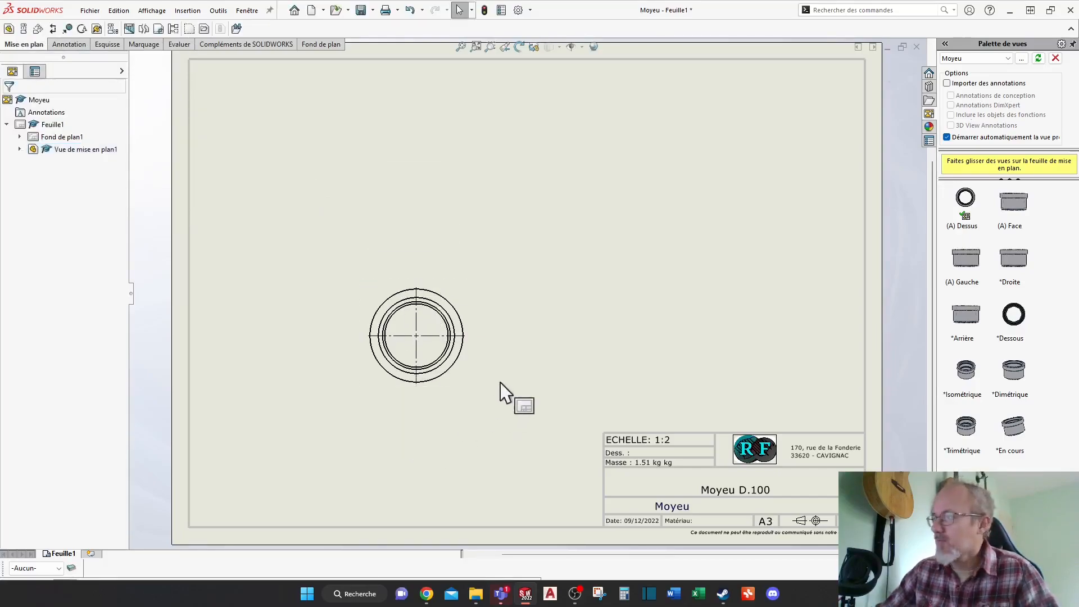
Step: Delete the hub's top view from the sheet
left_click(457, 301)
key("Delete")
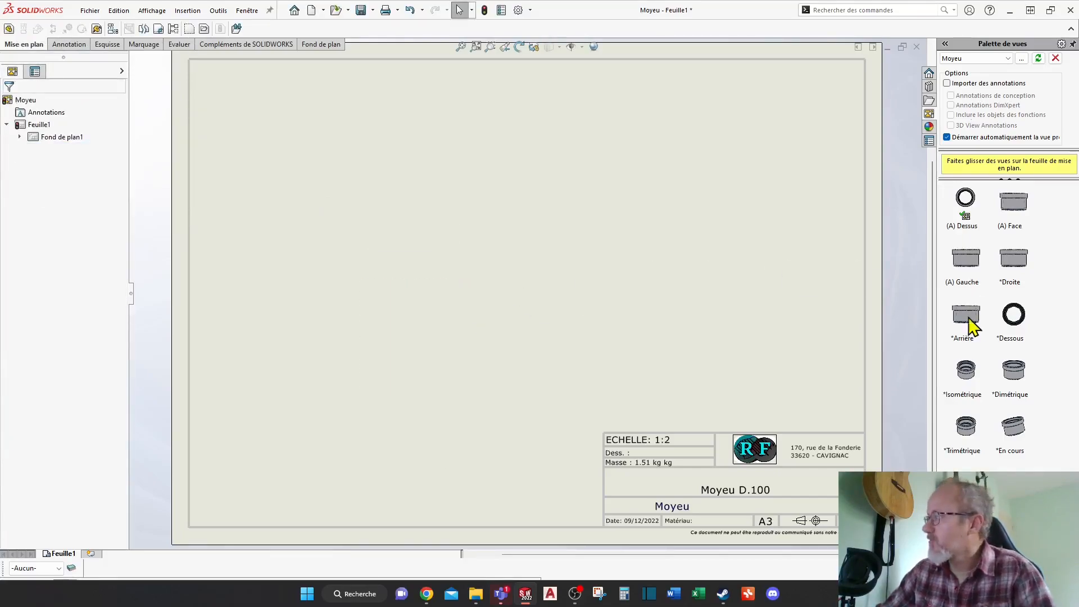
Step: Place the Dessus view and project four views from it: one to its right, one below, and two diagonal pictorial views
left_click_drag(965, 199, 871, 256)
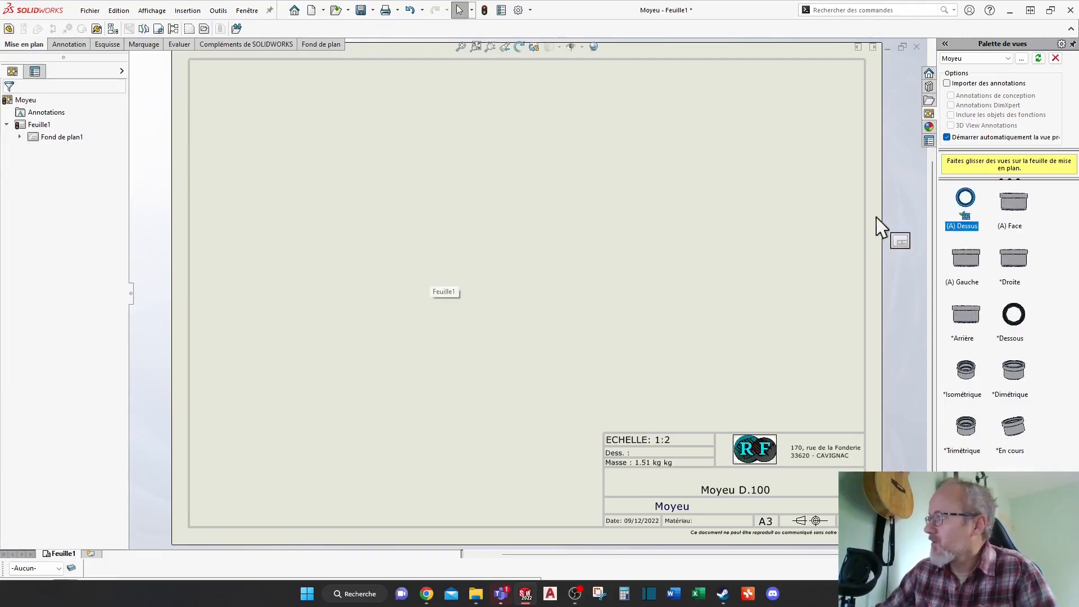
left_click_drag(960, 202, 474, 262)
left_click(637, 271)
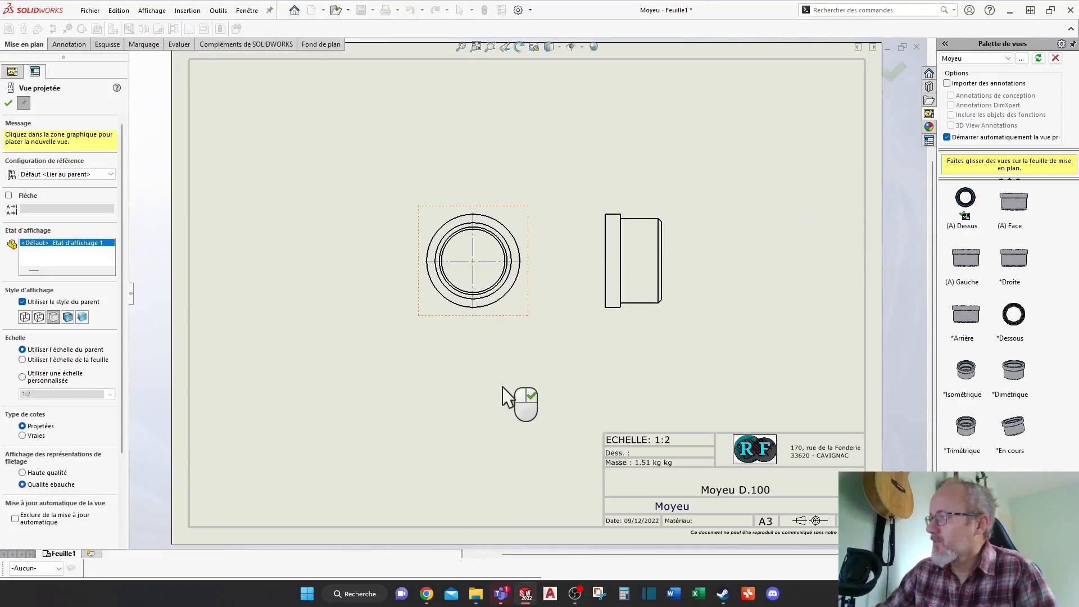
left_click(495, 393)
left_click(649, 399)
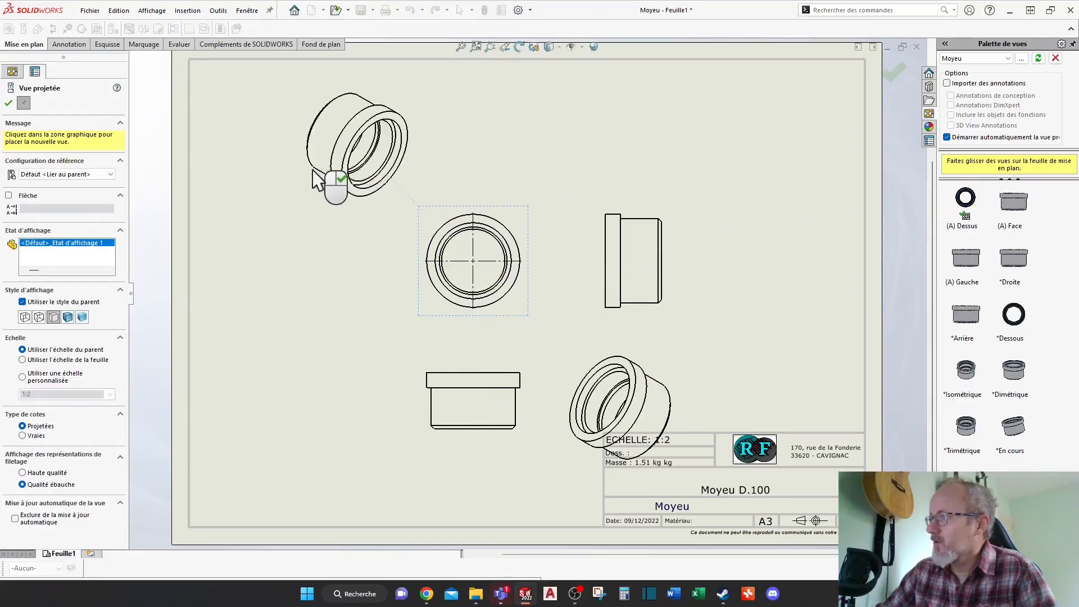
left_click(354, 113)
key("Escape")
Step: Delete all five drawing views from the sheet
left_click_drag(717, 389, 274, 106)
key("Delete")
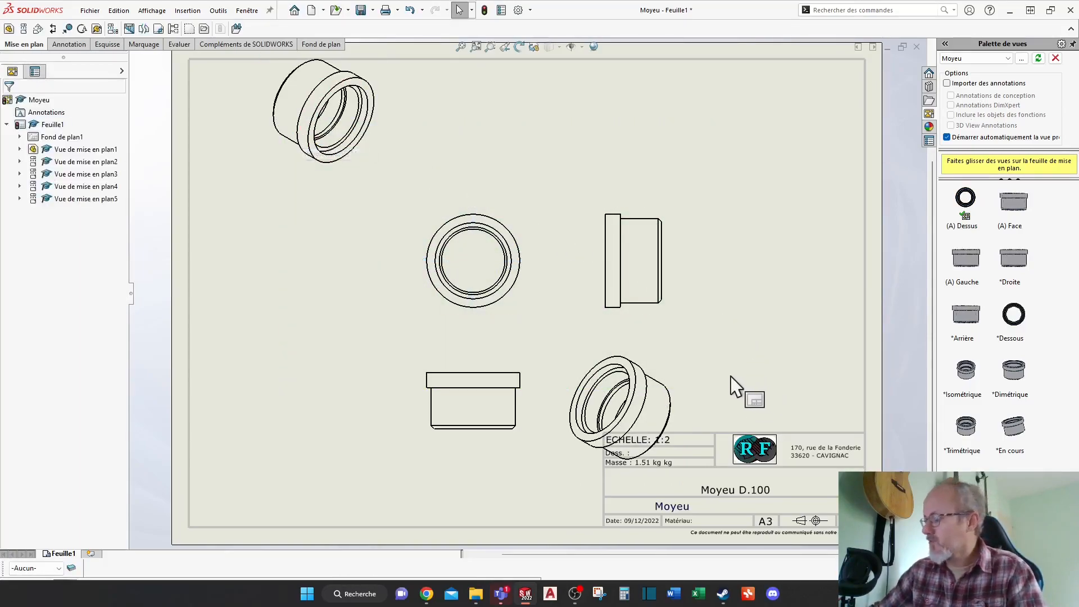
left_click_drag(729, 387, 259, 127)
key("Delete")
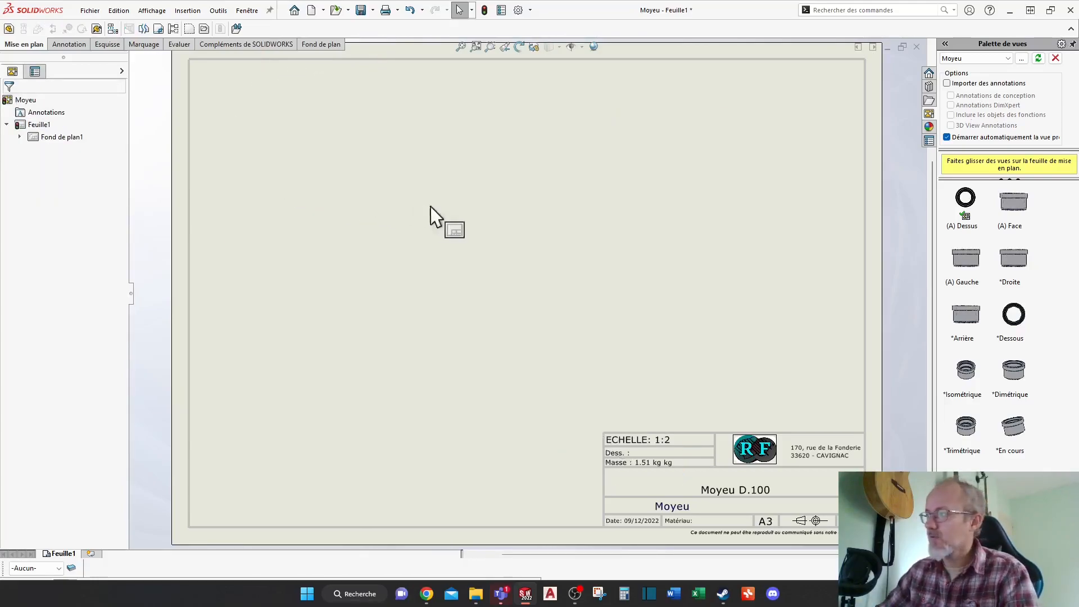
Step: Place only the Dessus view on the sheet, just left of its centre, without any projected view
left_click(969, 202)
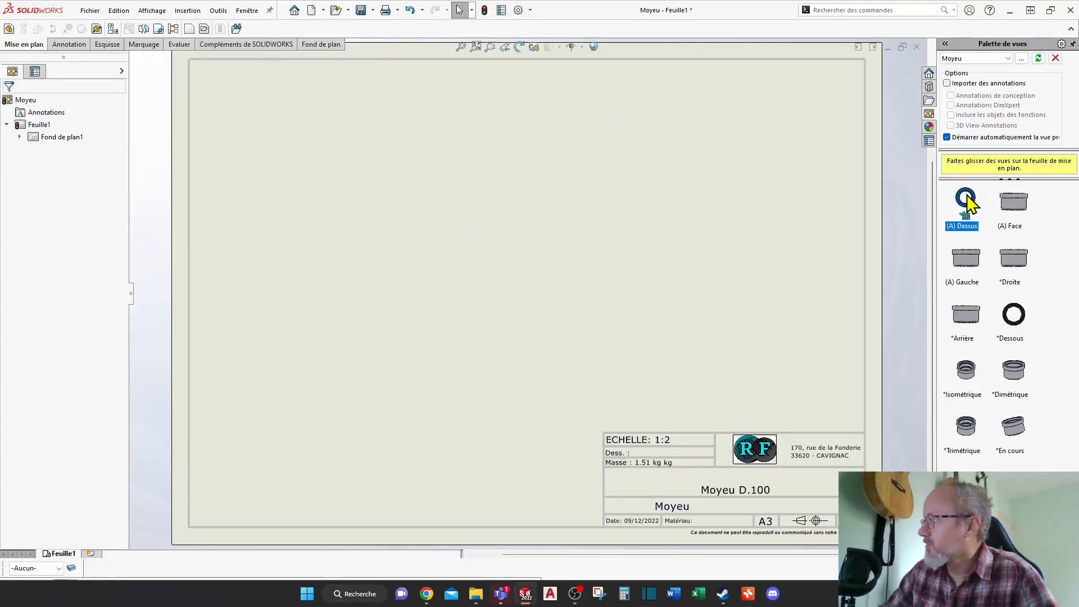
left_click_drag(967, 208, 428, 291)
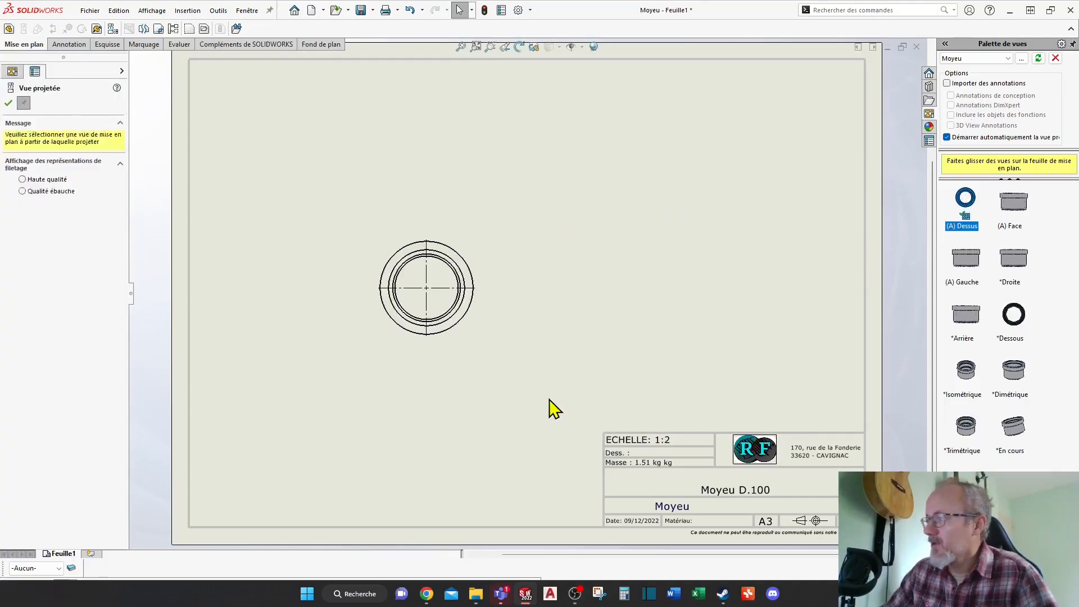
key("Escape")
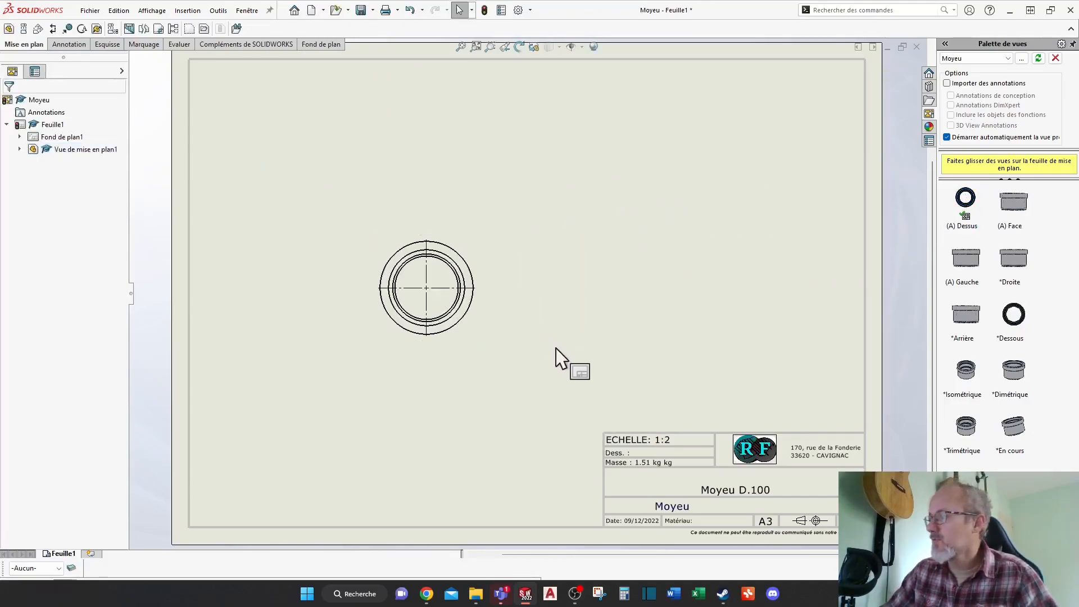
Step: Customize the sheet's context menu by hiding the Propriétés command and enabling it again
right_click(652, 464)
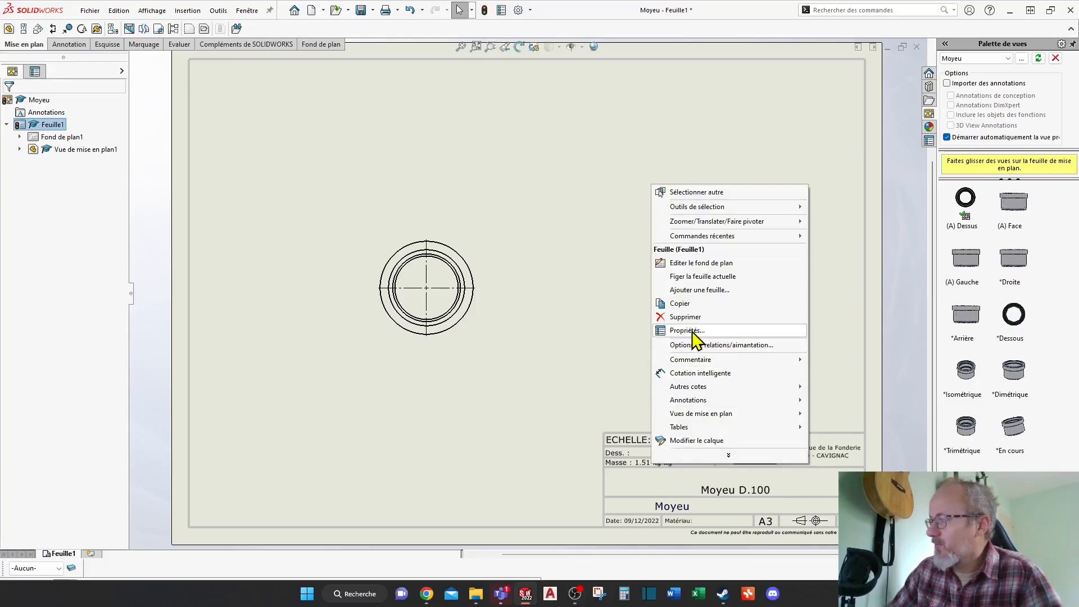
mouse_move(720, 458)
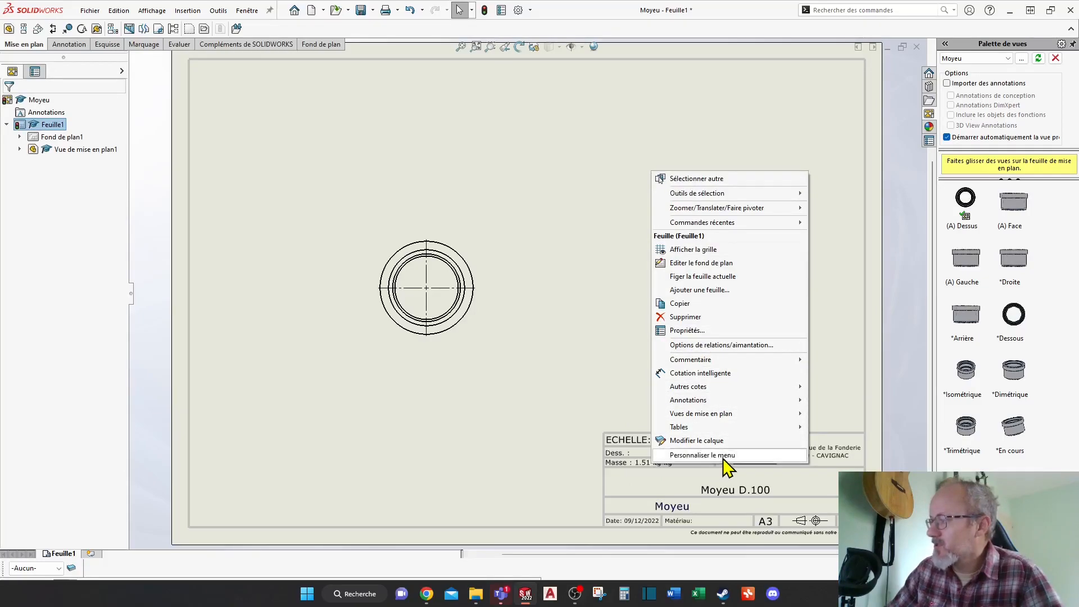
left_click(709, 456)
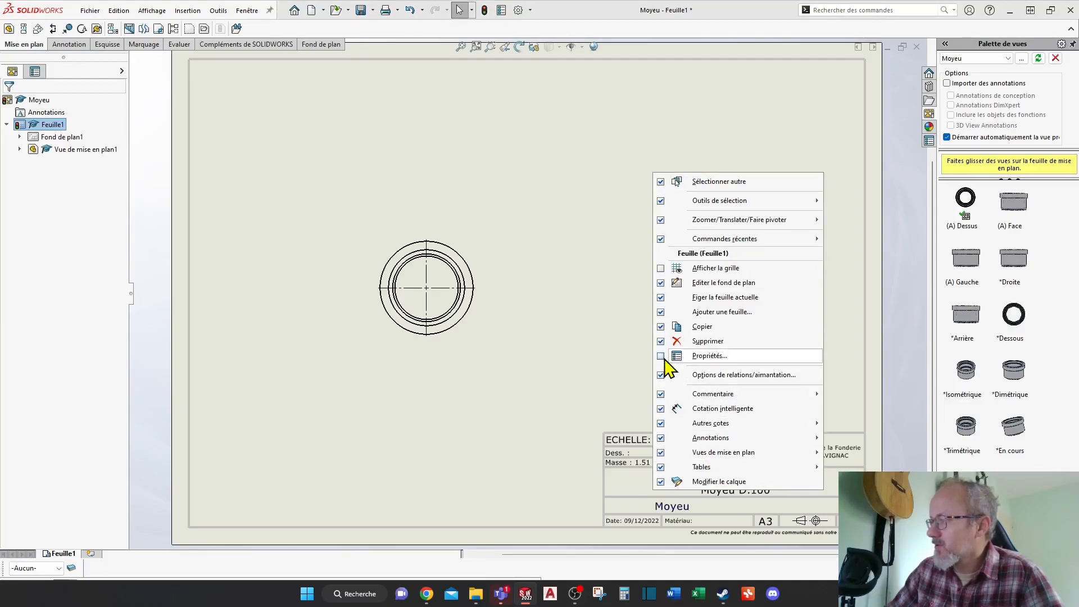
left_click(570, 368)
right_click(655, 475)
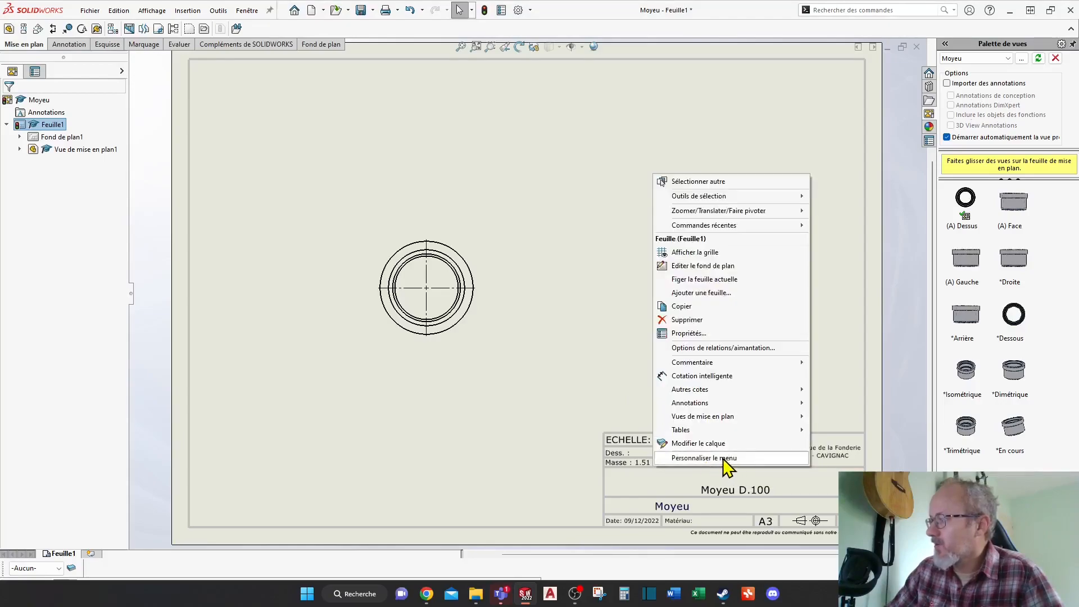
left_click(724, 458)
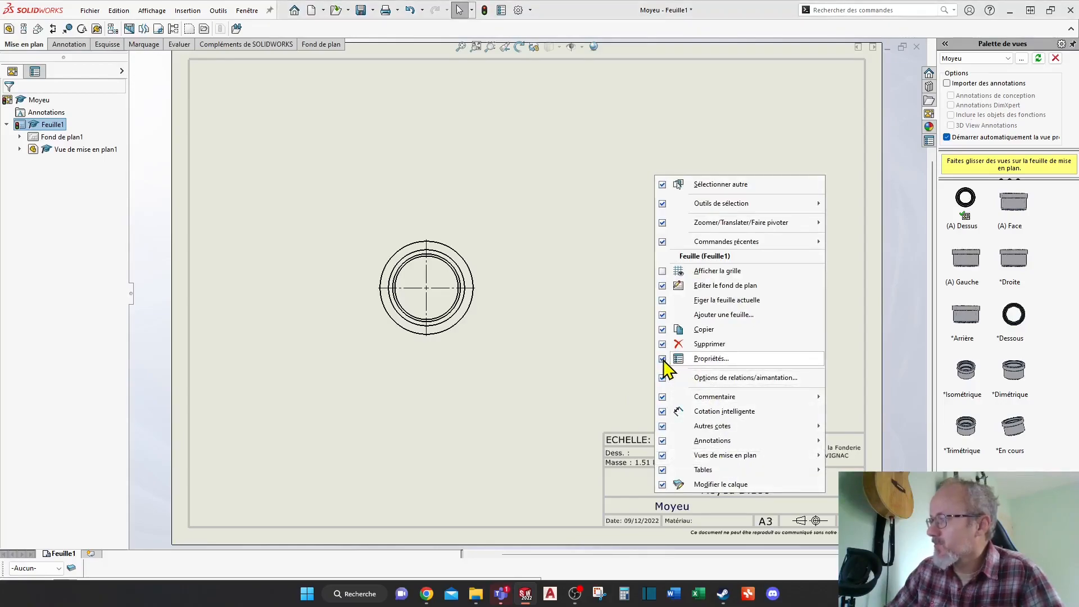
Step: Change the sheet format of Feuille1 to A4 - AMI in the sheet properties
left_click(622, 409)
right_click(648, 463)
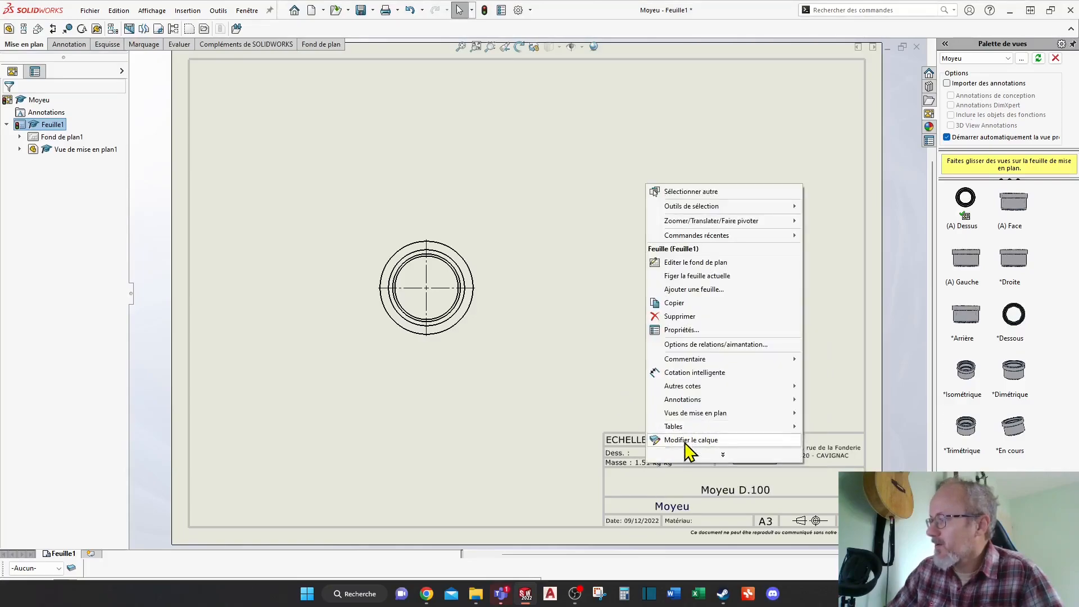
left_click(681, 330)
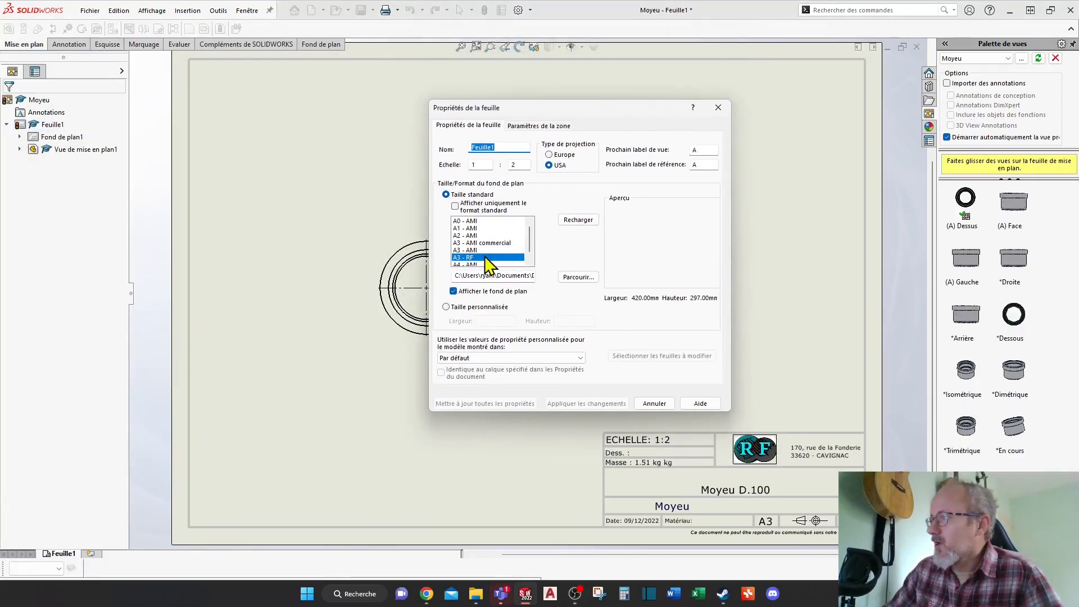
left_click(530, 260)
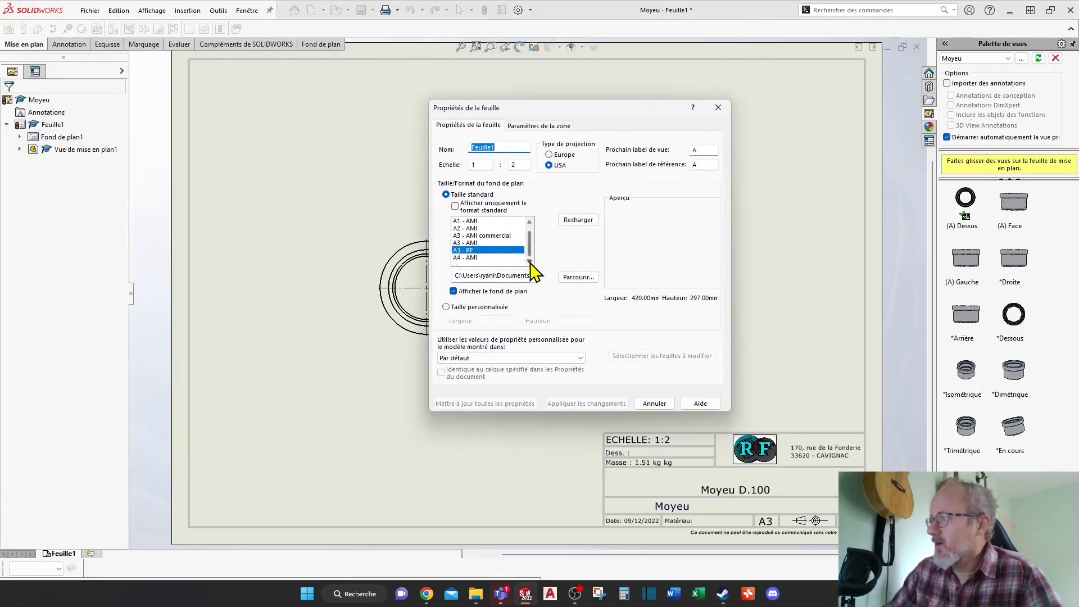
left_click(481, 258)
left_click(620, 406)
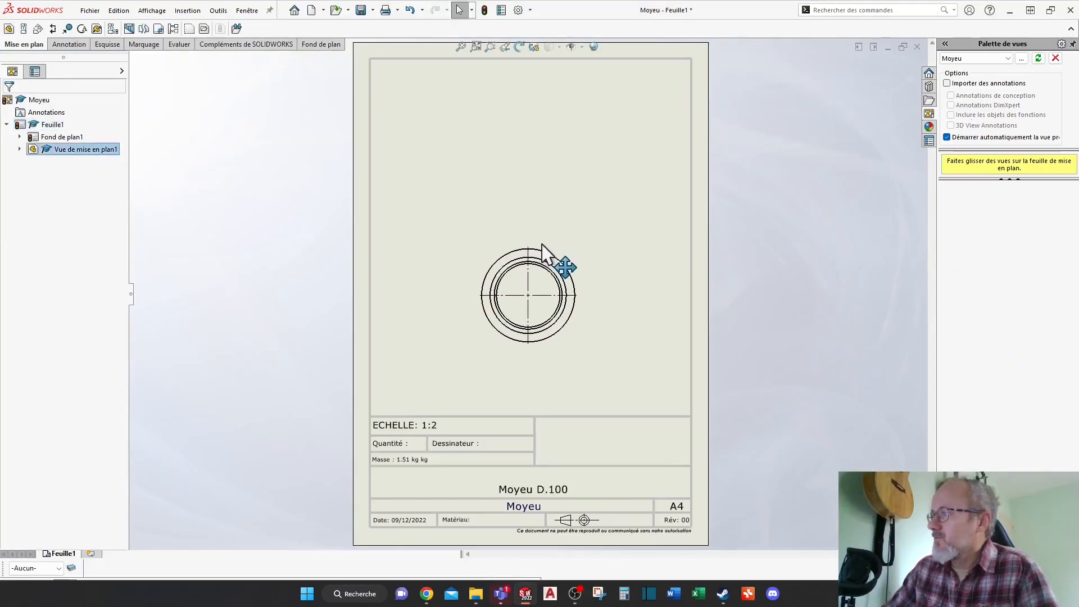
Step: Place the Isométrique view of the hub on the sheet, below and to the right of the Dessus view
left_click(558, 265)
left_click(546, 366)
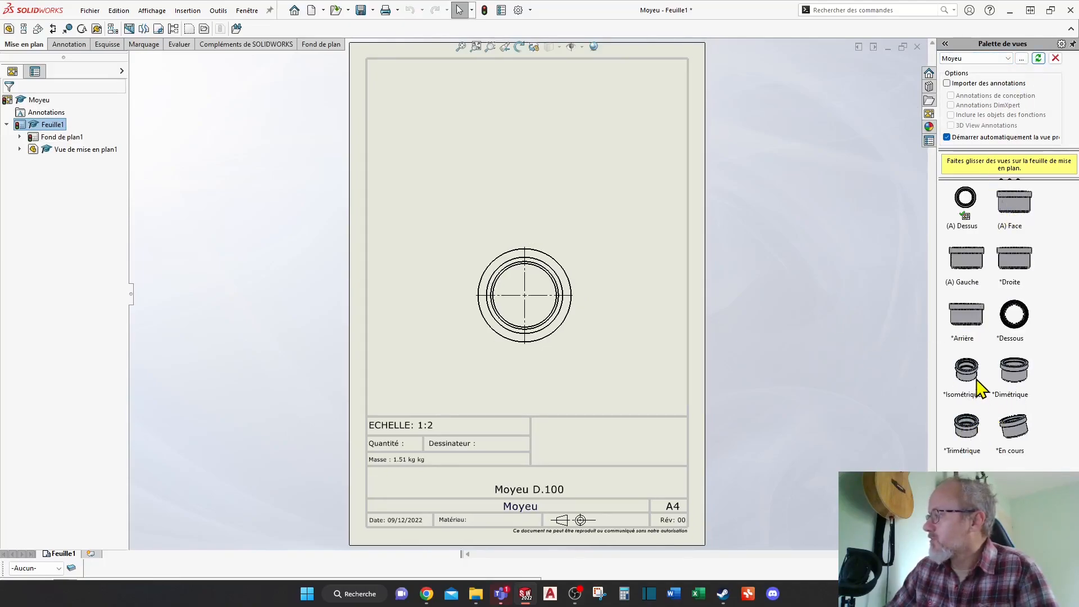
left_click_drag(967, 369, 638, 357)
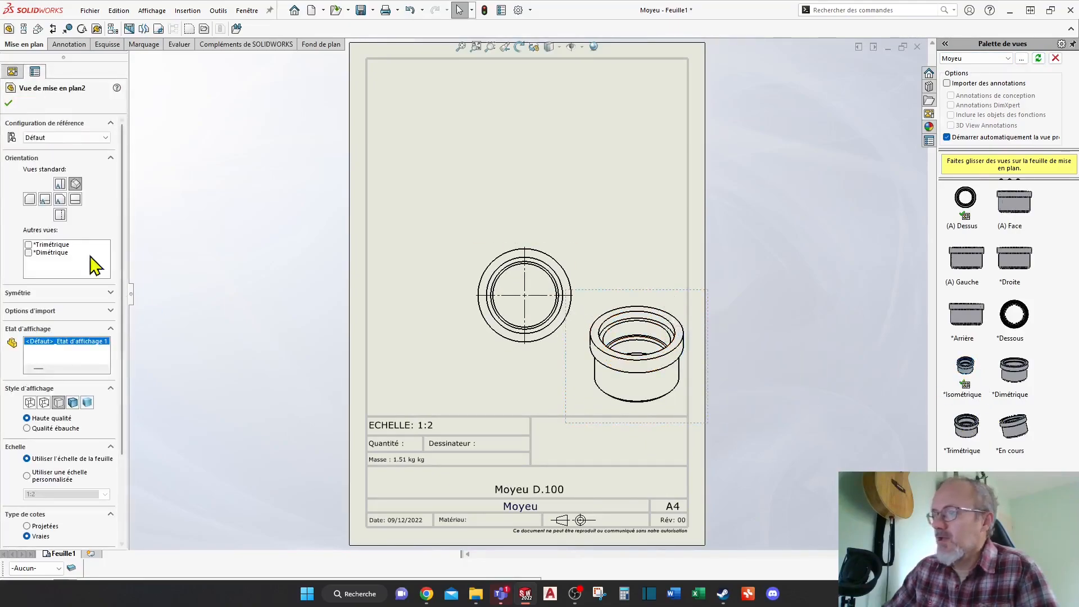
Step: Set the pictorial view's orientation to Trimétrique and its display style to shaded with edges
left_click(60, 198)
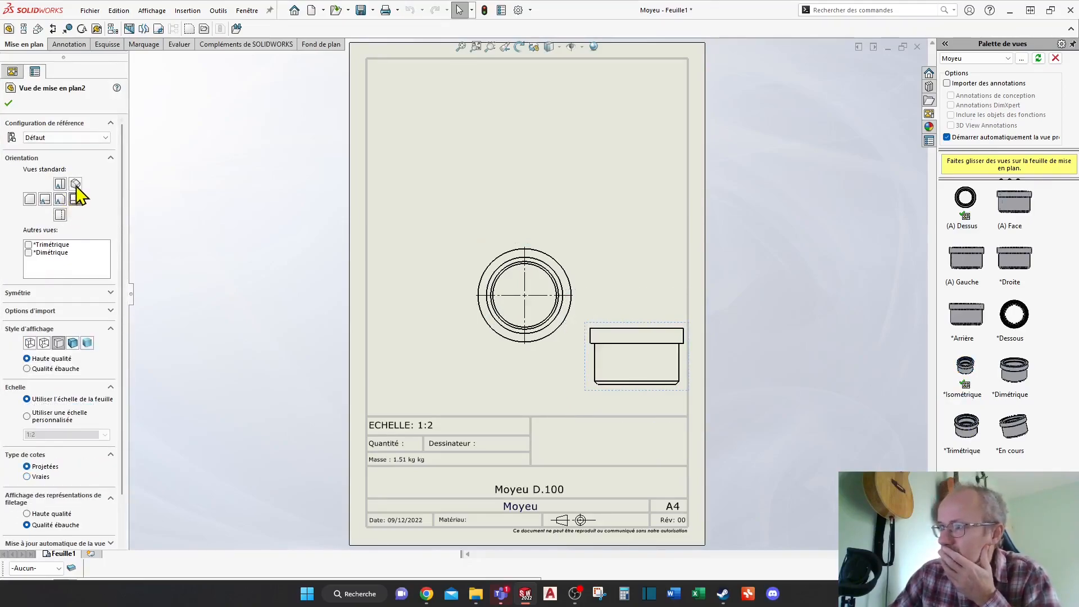
left_click(62, 185)
left_click(76, 185)
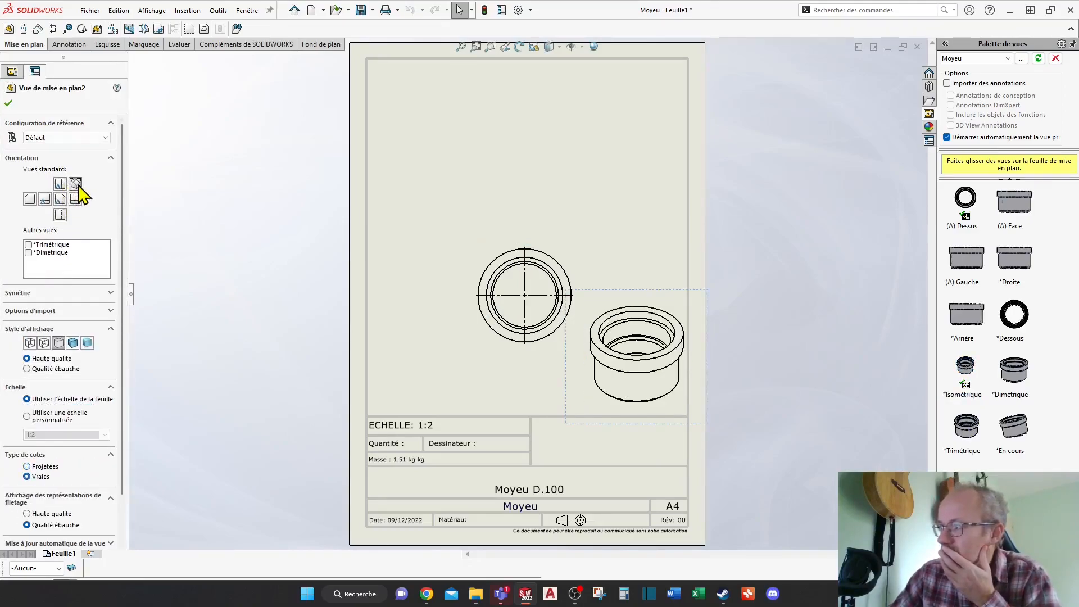
left_click(28, 246)
left_click(30, 252)
left_click(31, 246)
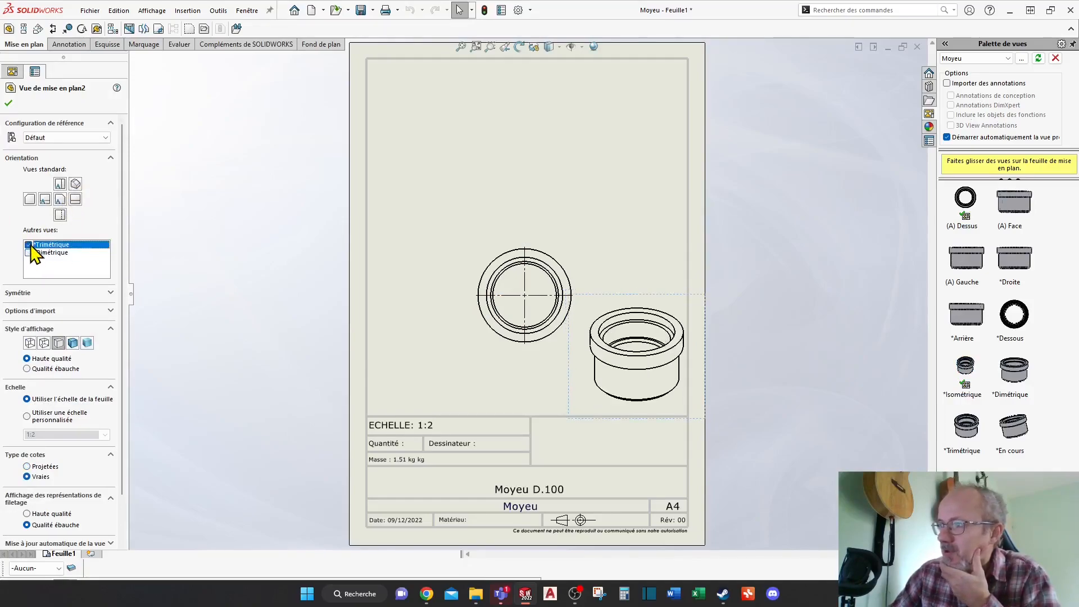
left_click(72, 343)
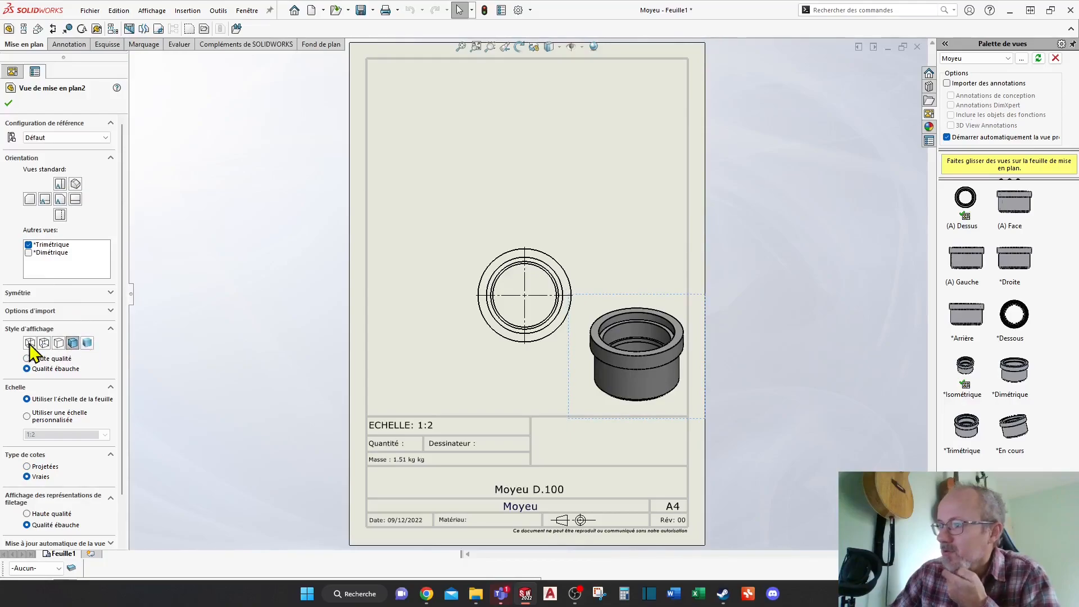
left_click(551, 48)
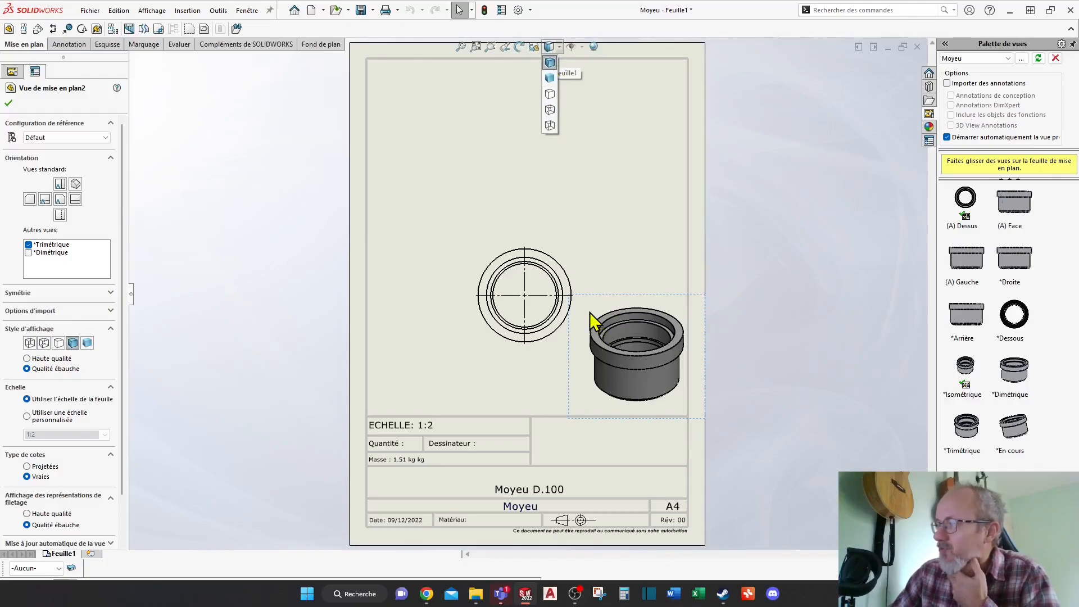
left_click(535, 49)
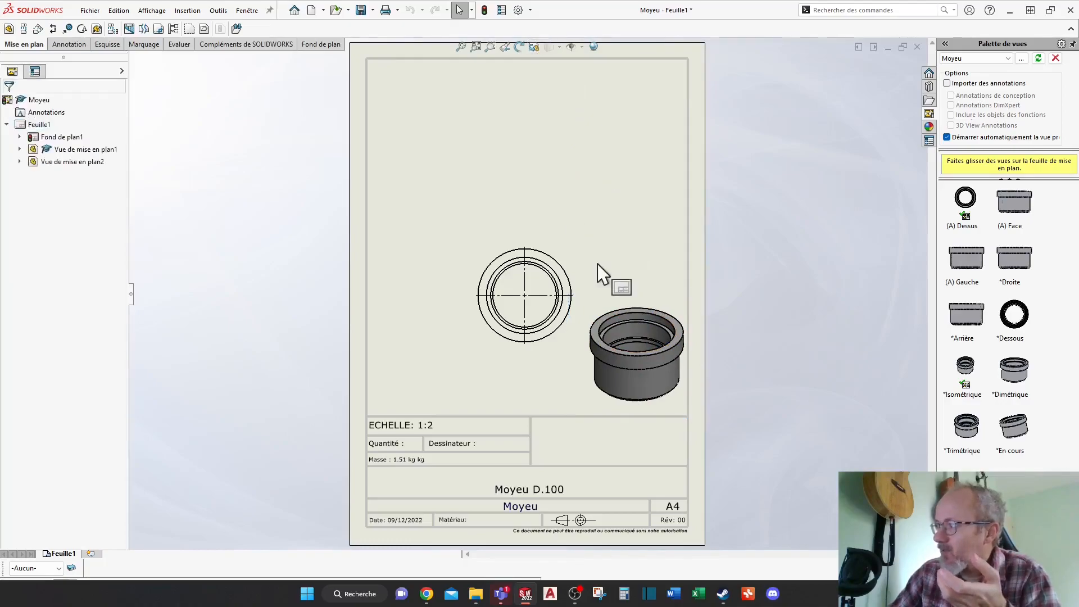
Step: Move the Dessus view up and to the left on the sheet
left_click(595, 308)
left_click(641, 333)
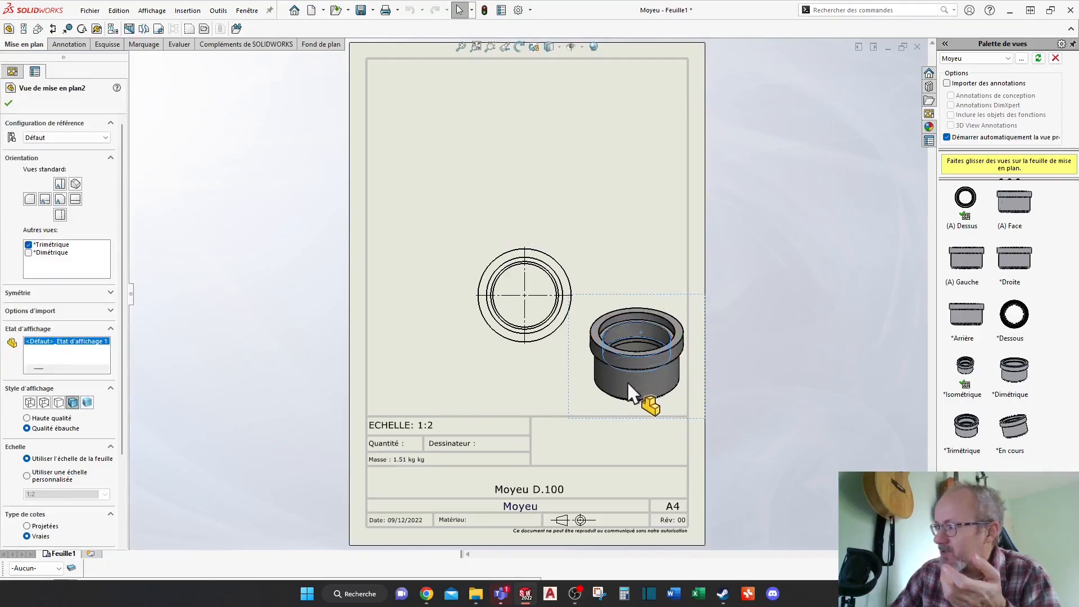
left_click(599, 337)
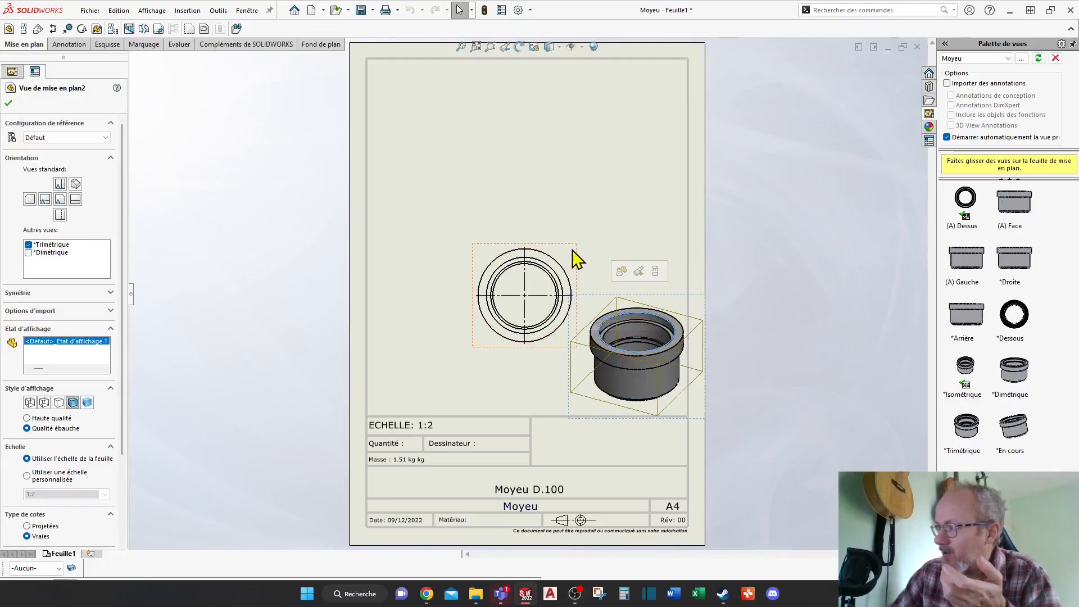
left_click_drag(573, 259, 488, 193)
Step: Rotate the shaded pictorial view freely with the 3D drawing view tool and shift it slightly up and left, inside the frame
left_click(585, 312)
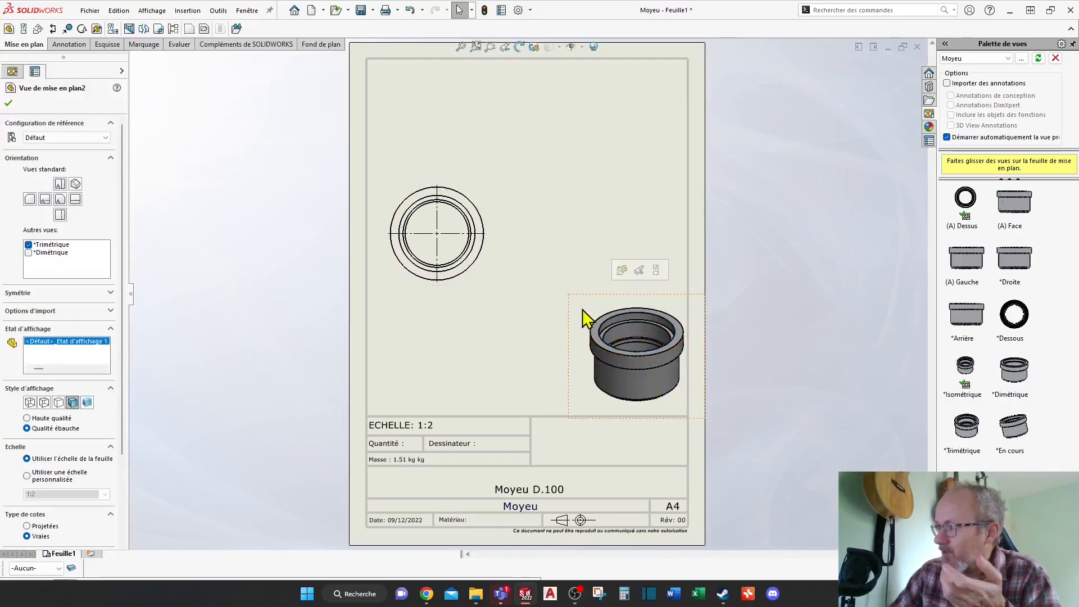
left_click(533, 47)
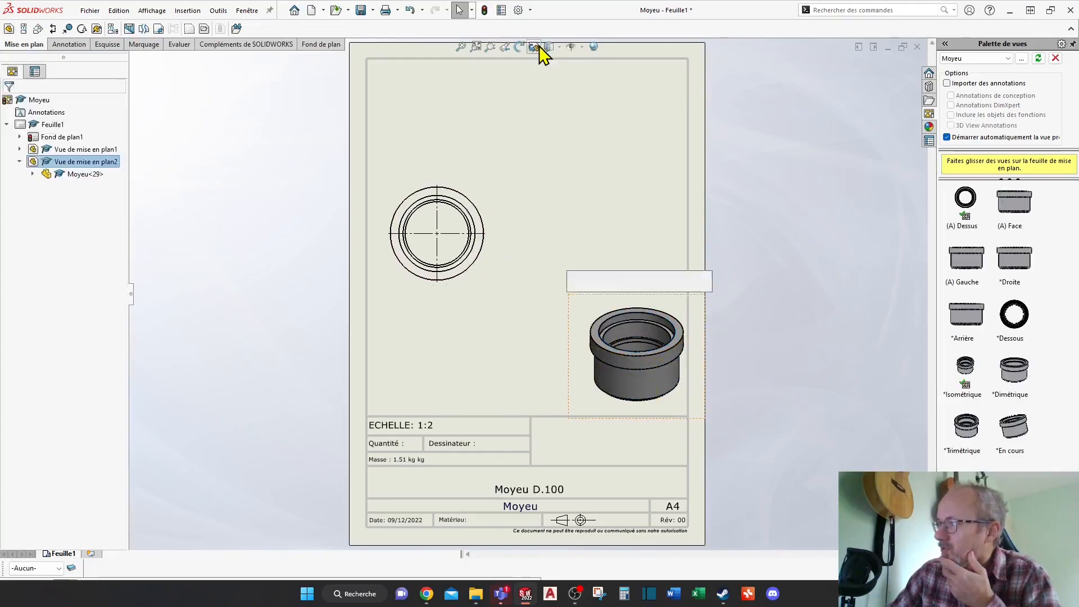
mouse_move(614, 287)
left_mouse_down()
mouse_move(608, 309)
mouse_move(662, 303)
mouse_move(669, 344)
mouse_move(669, 315)
mouse_move(599, 293)
left_mouse_up()
left_click(574, 282)
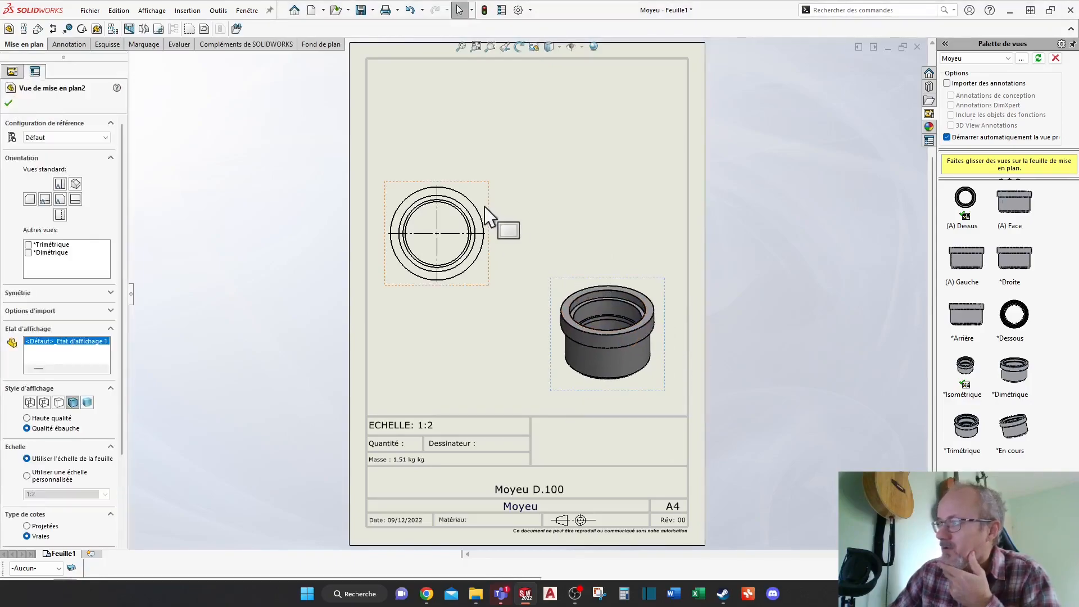
Step: Move the Dessus view down beside the pictorial view, review its display and scale options, and close its properties
left_click_drag(496, 207, 517, 253)
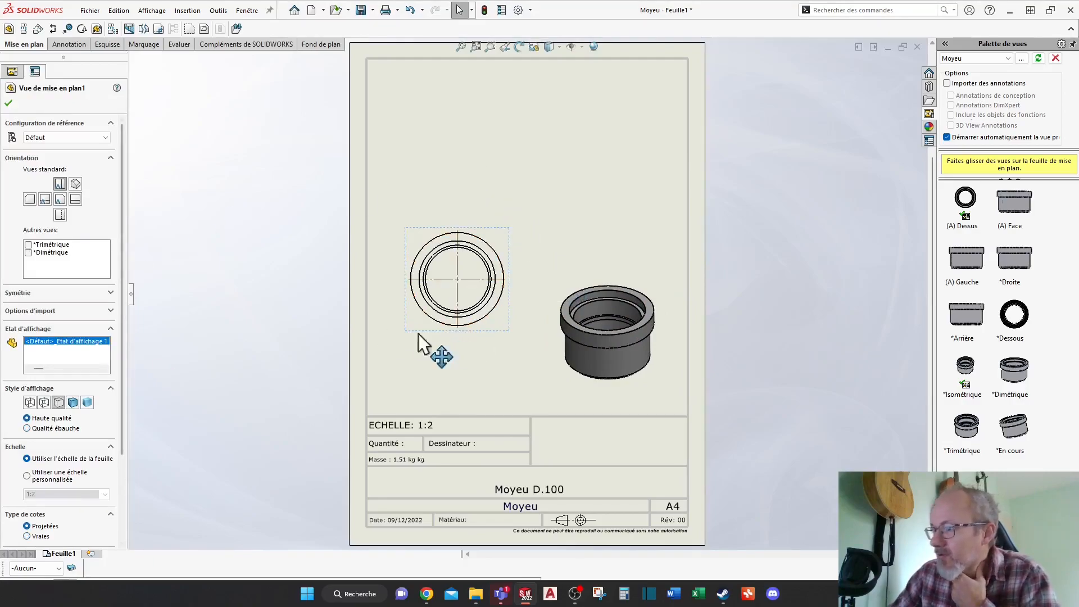
scroll(48, 423, "down", 3)
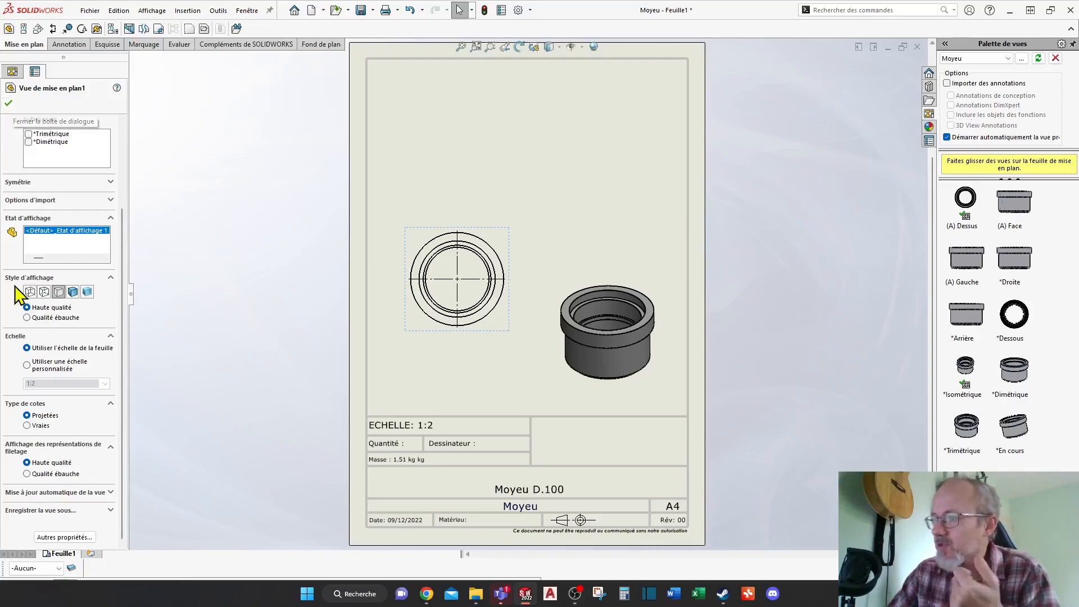
left_click(9, 104)
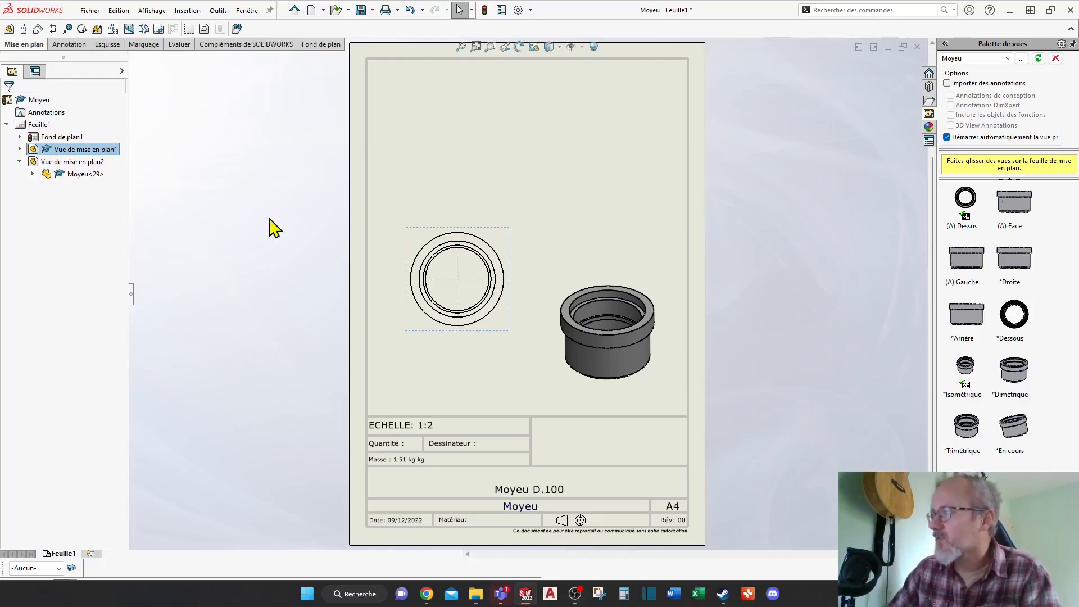
left_click(223, 196)
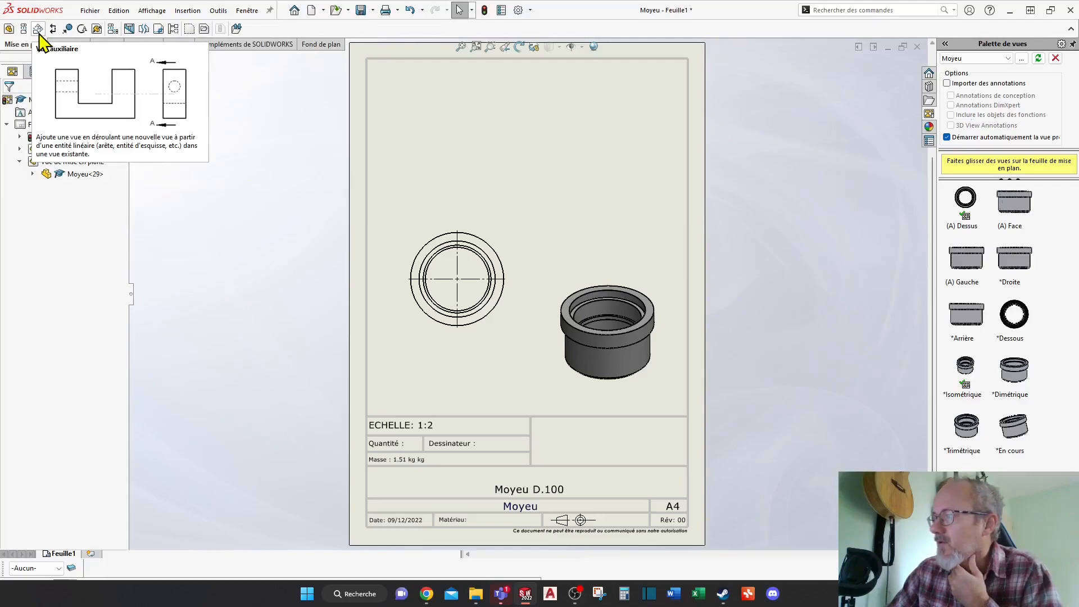
Step: Project a view from the Dessus view, place it below, and move the Dessus view up to space them apart
left_click(504, 245)
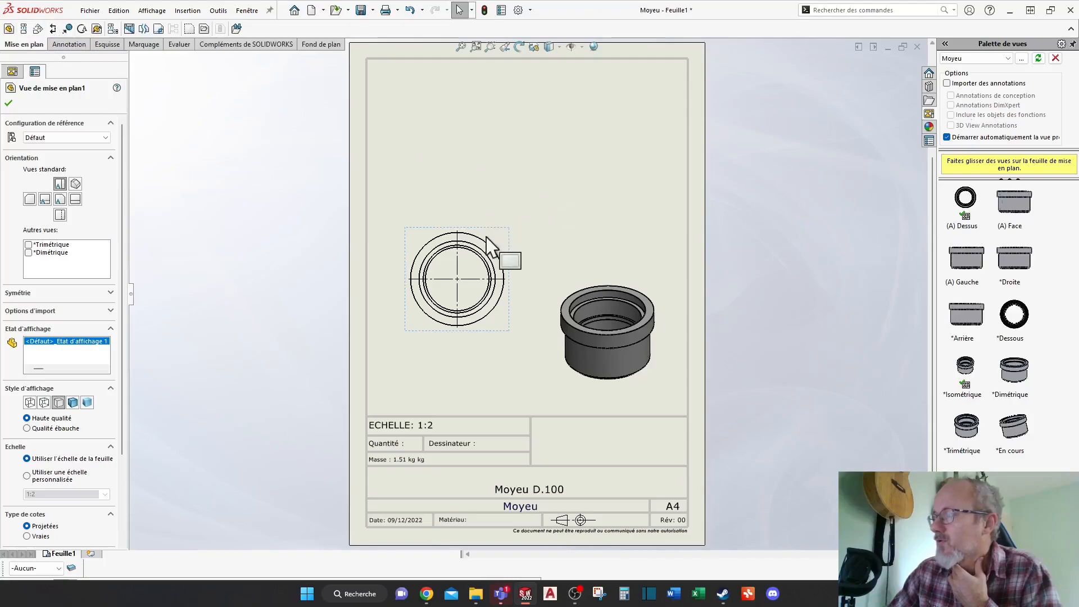
left_click(482, 185)
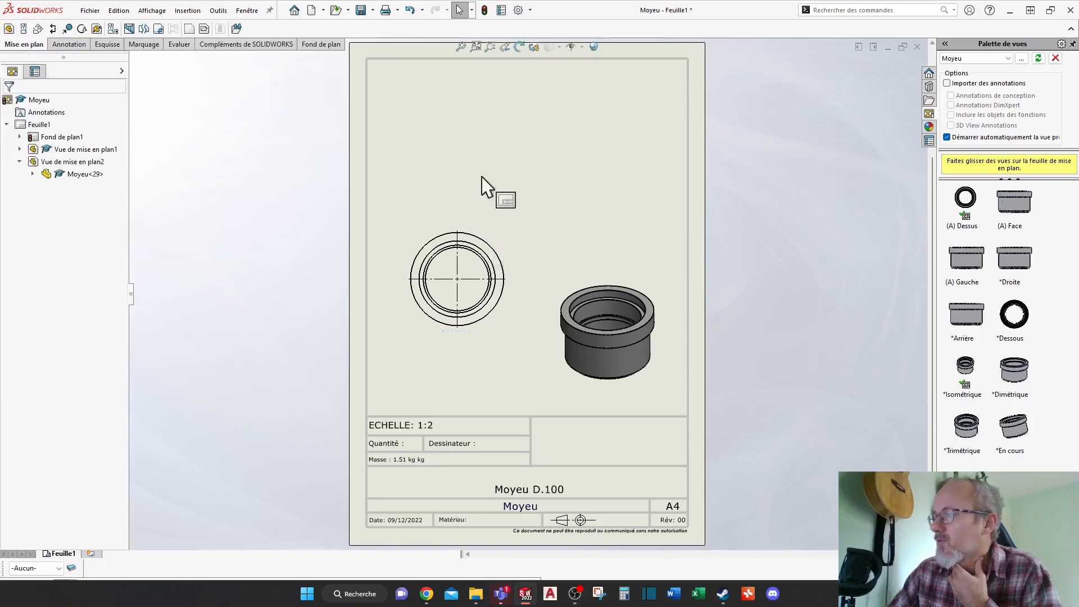
left_click(23, 29)
left_click(493, 241)
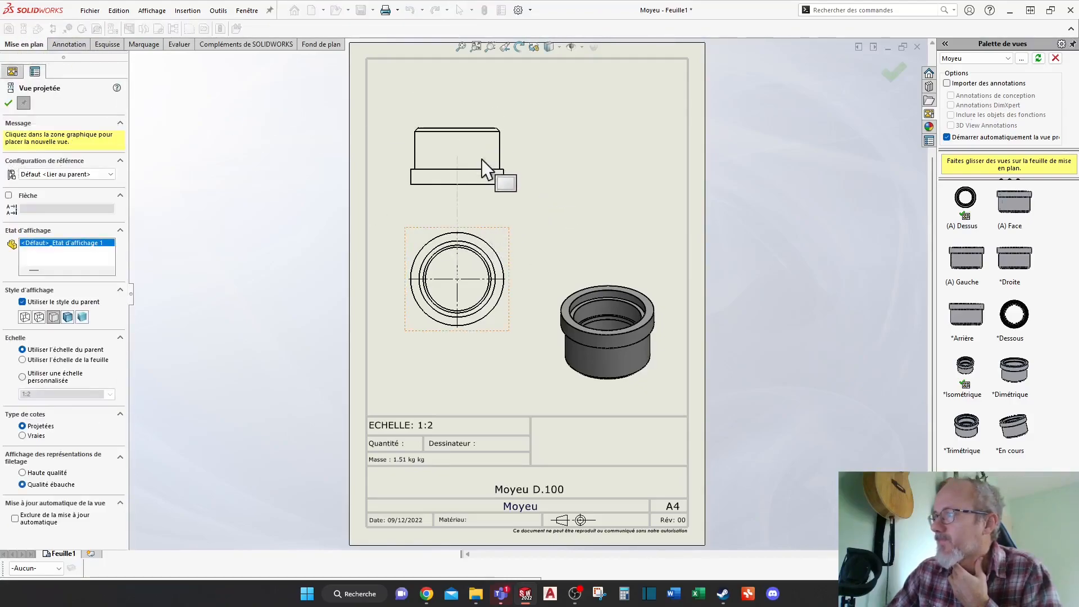
left_click(484, 381)
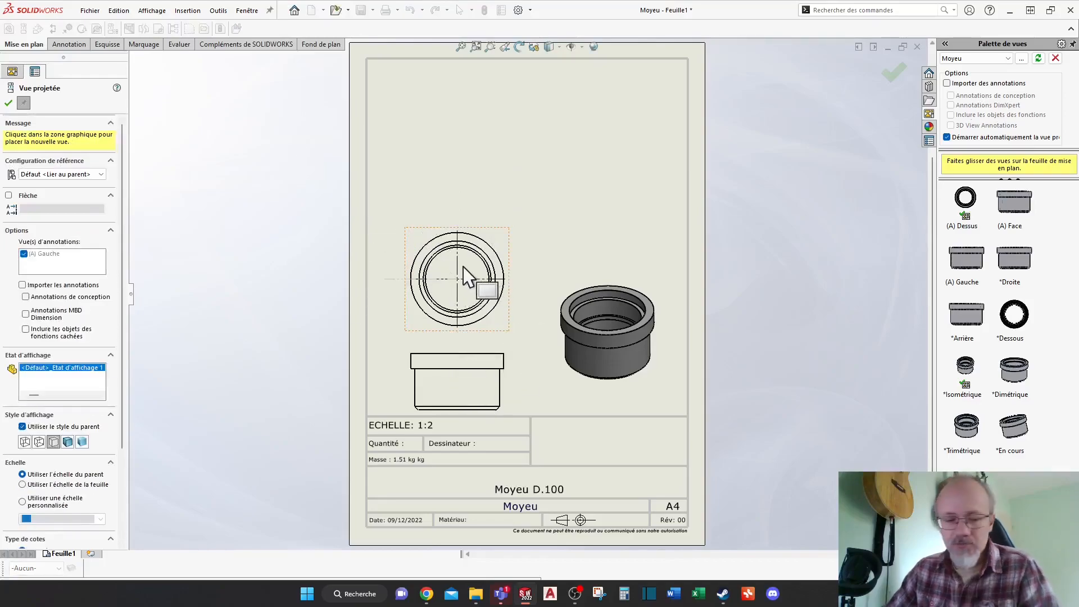
key("Escape")
left_click_drag(513, 268, 522, 190)
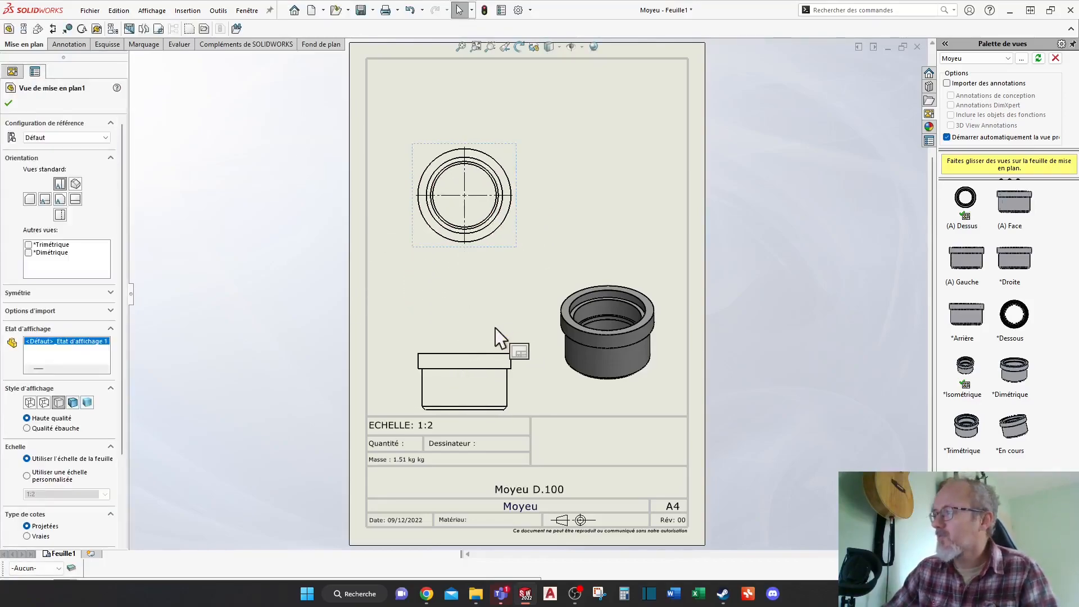
Step: Create an auxiliary view from the lower right chamfer edge of the projected front view and place it diagonally below right
left_click(498, 354)
scroll(497, 337, "down", 5)
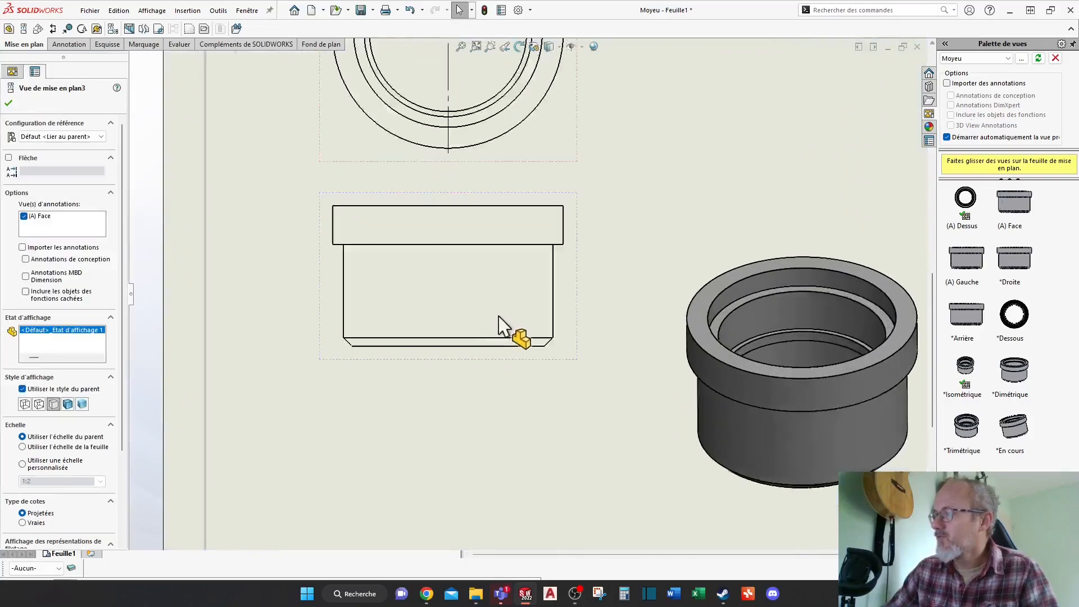
scroll(591, 377, "down", 3)
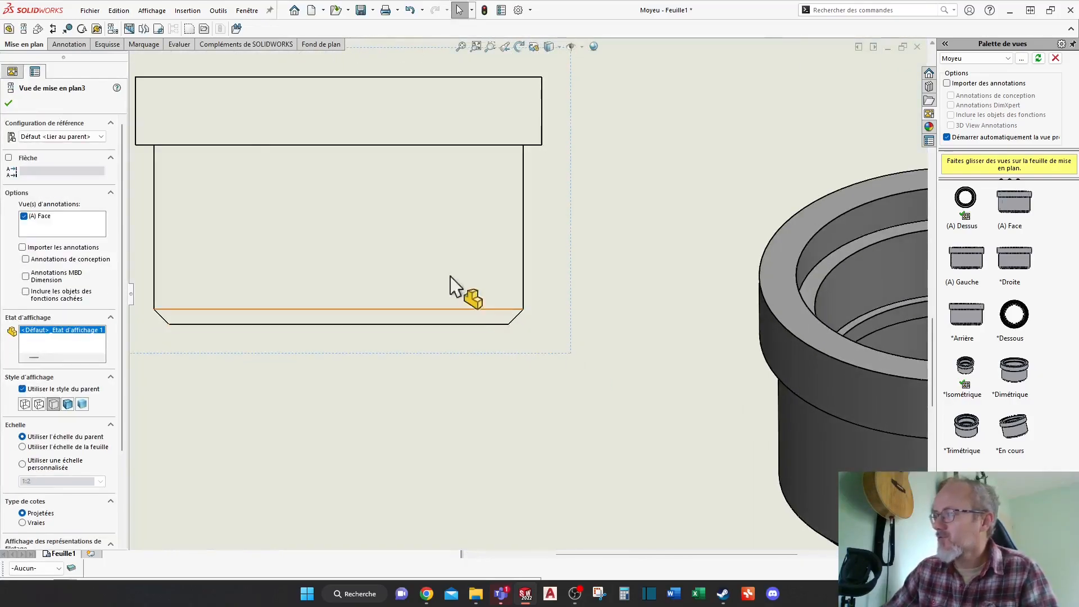
key("Escape")
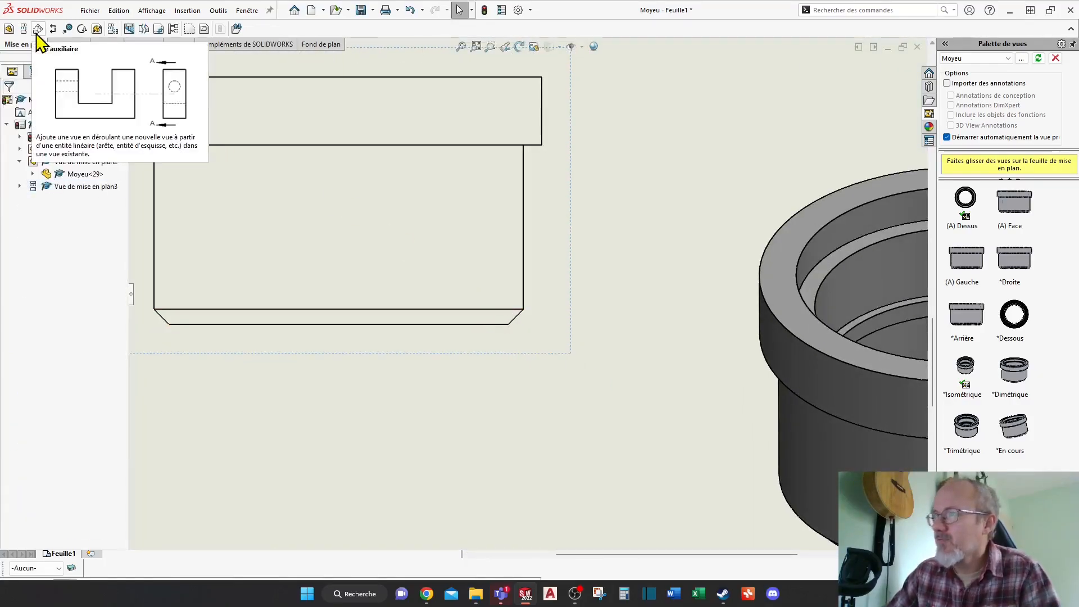
left_click(37, 30)
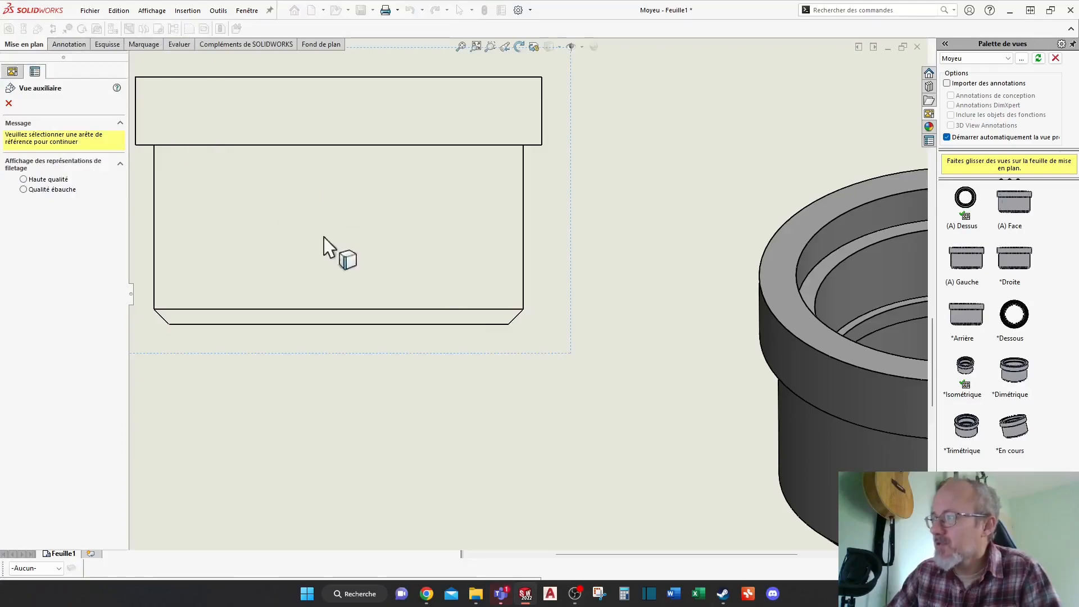
left_click(517, 317)
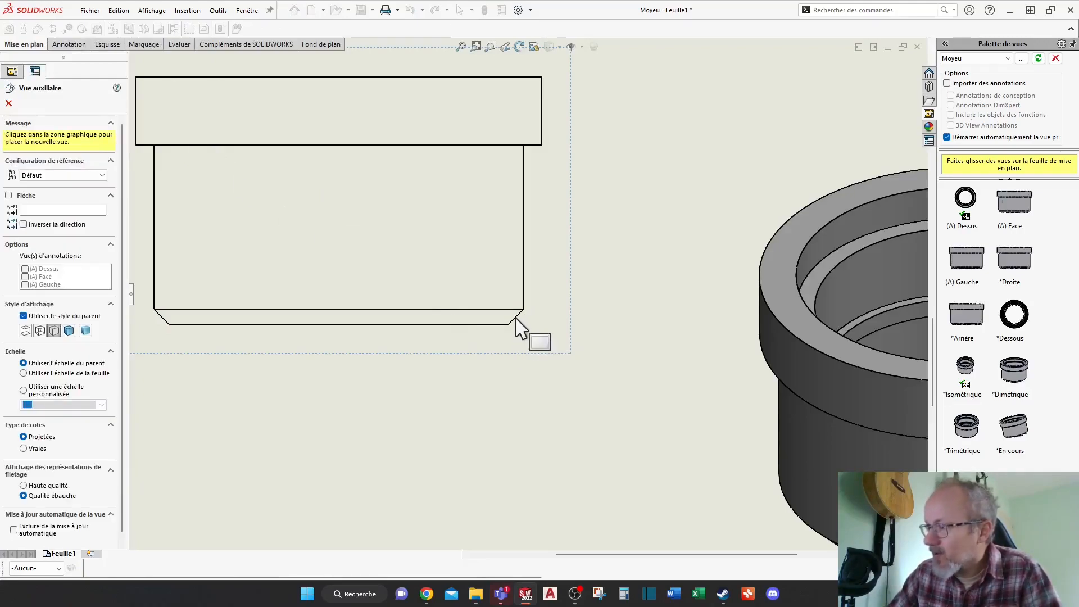
scroll(523, 303, "up", 3)
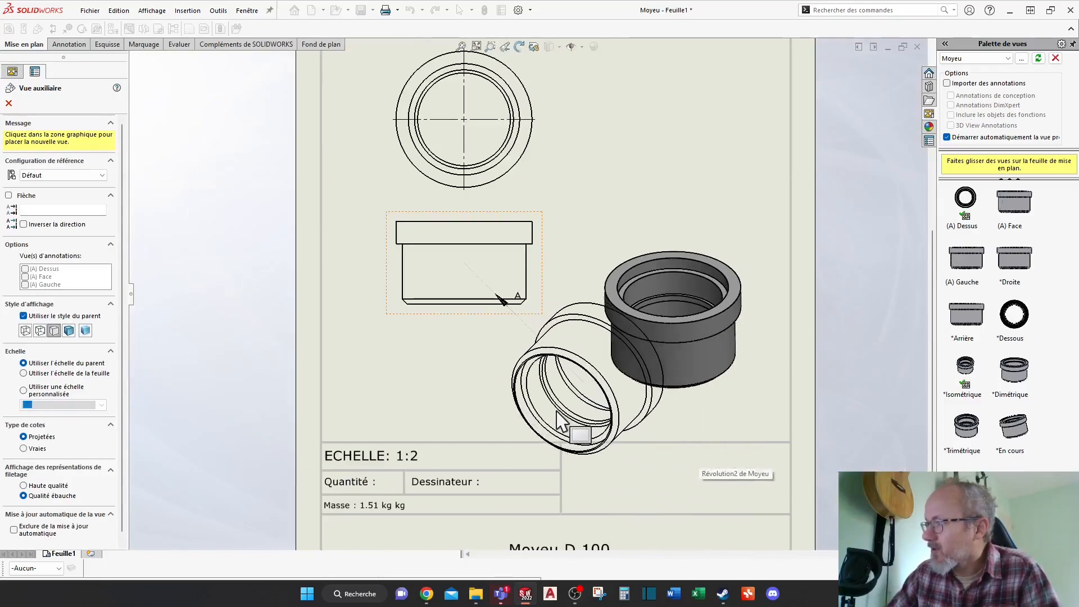
left_click(666, 473)
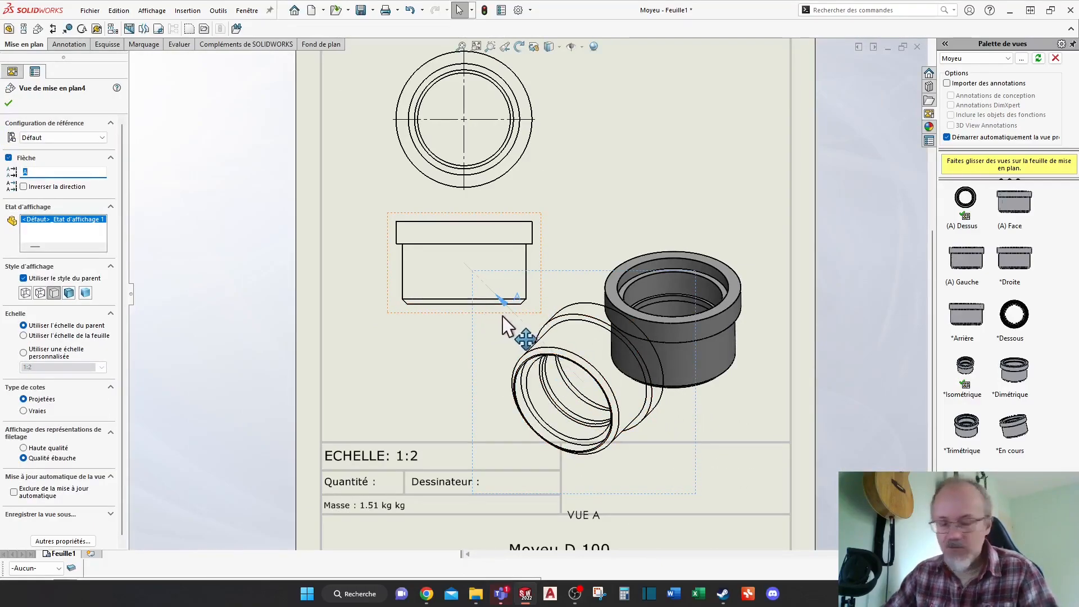
key("Escape")
Step: Move view arrow A just outside the front view's chamfer and shift the auxiliary view farther along its projection line
scroll(586, 368, "down", 5)
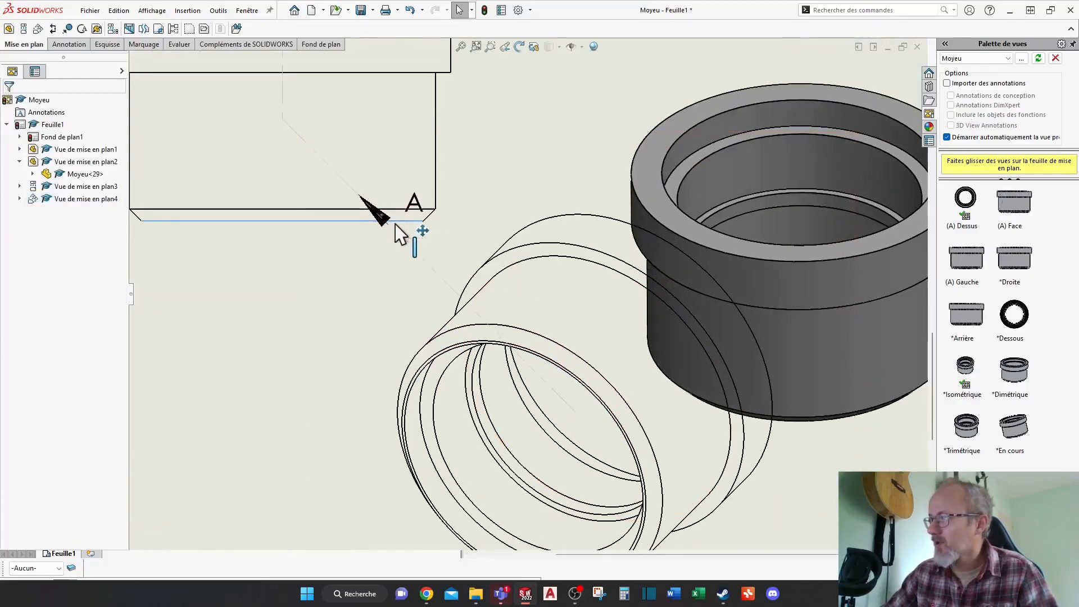
left_click(400, 224)
left_click_drag(397, 233, 488, 276)
scroll(512, 292, "up", 3)
left_click_drag(583, 392, 661, 407)
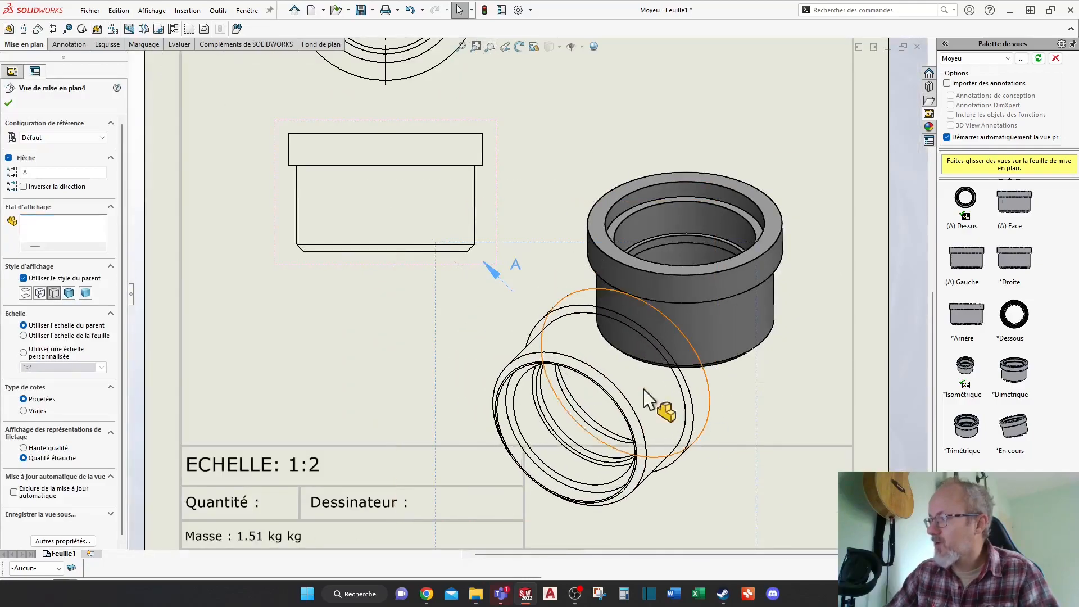
Step: Delete the auxiliary view and the projected front view, leaving the top view and the shaded pictorial view
left_click(385, 305)
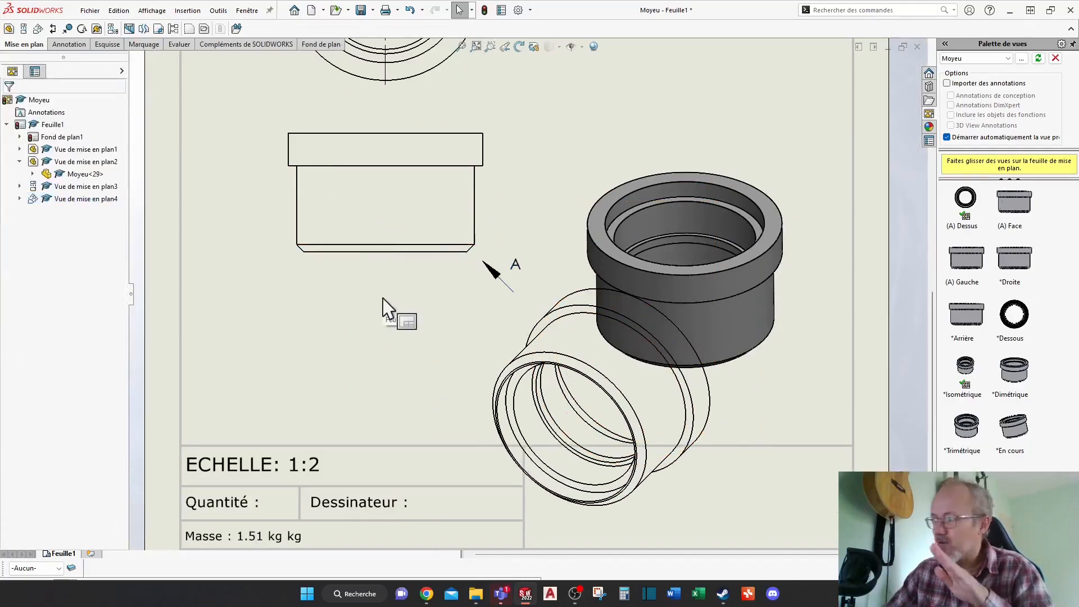
left_click(728, 439)
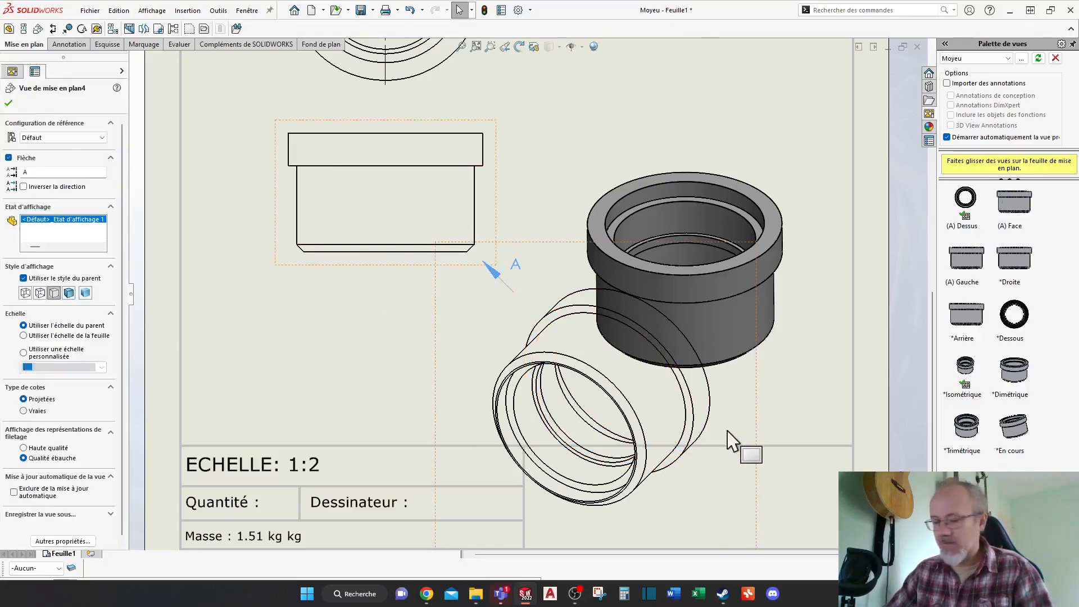
key("Delete")
key("f")
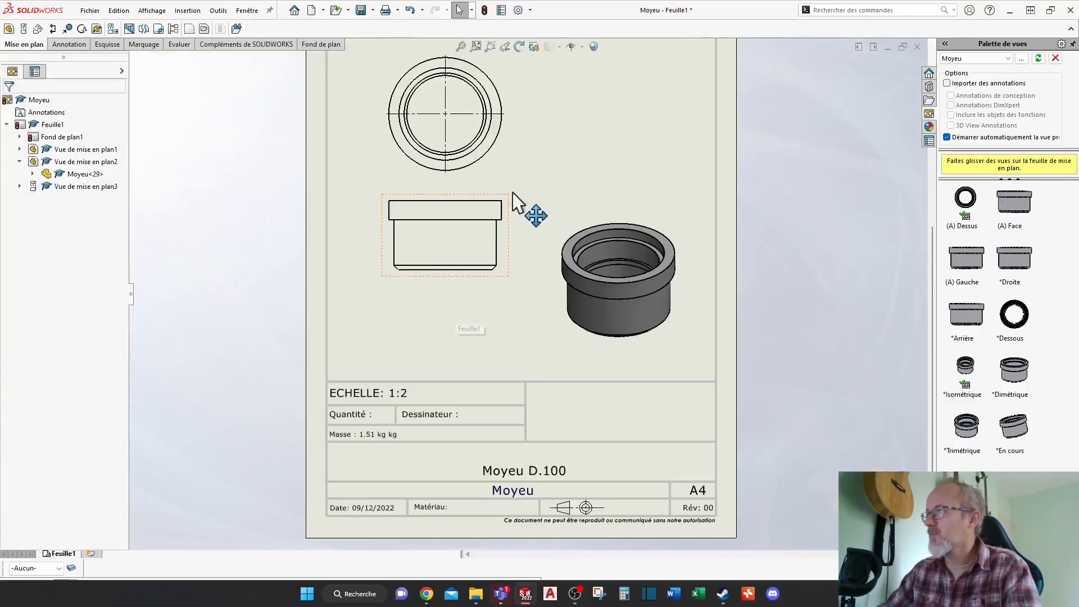
key("Delete")
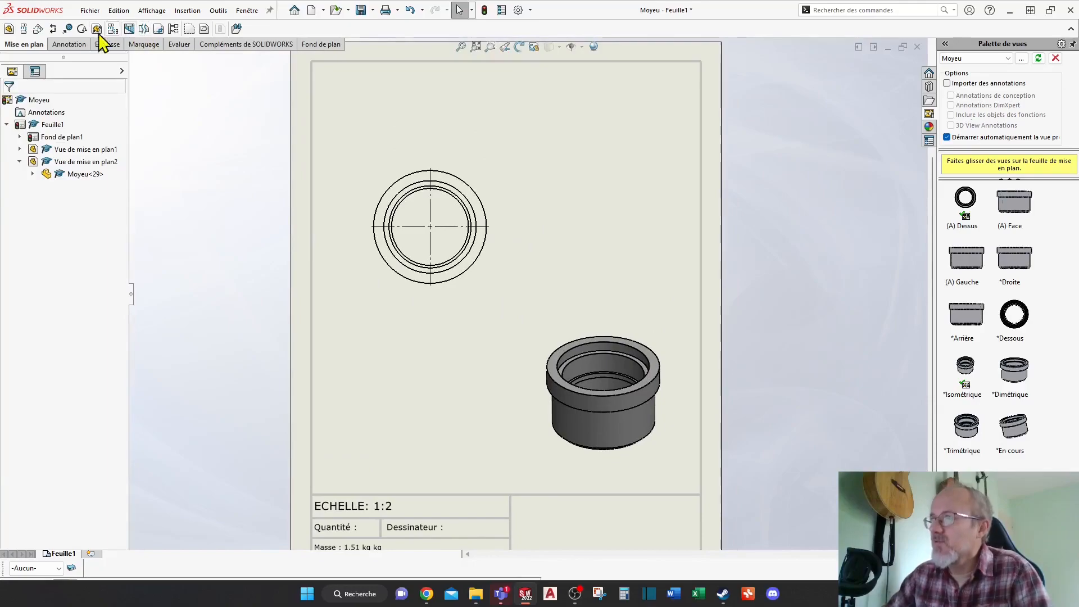
Step: Create a section view with a horizontal cutting line through the top view's centre and place it above that view
left_click(54, 30)
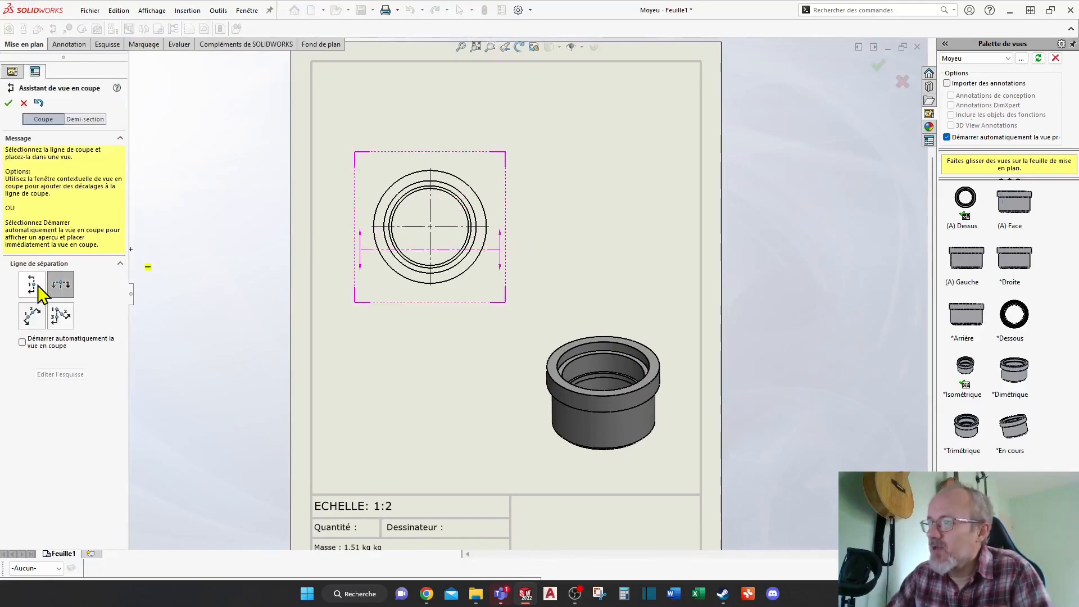
left_click(35, 287)
left_click(61, 286)
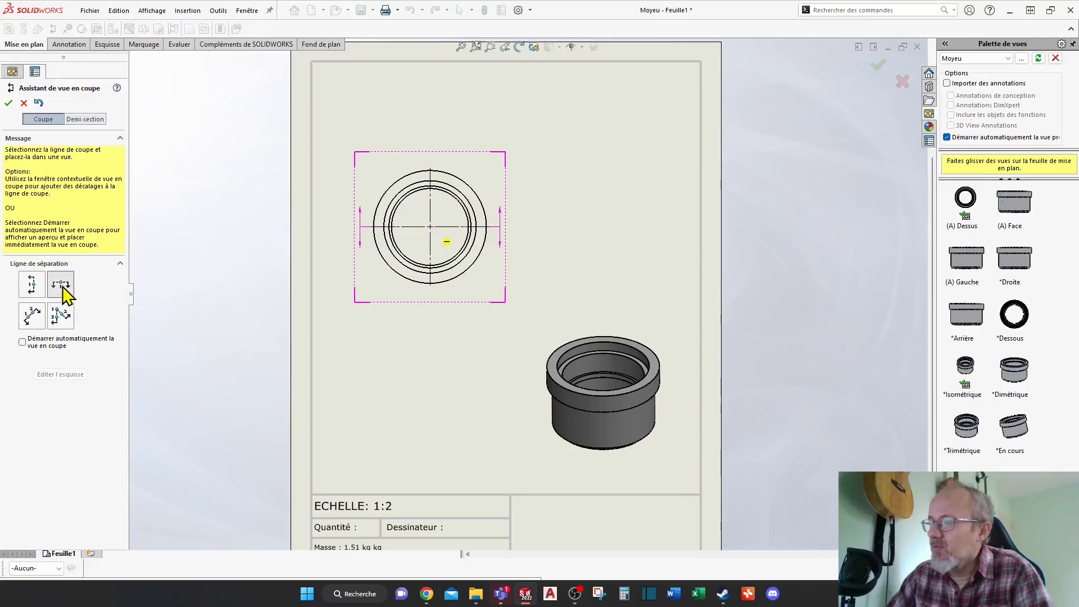
left_click(32, 316)
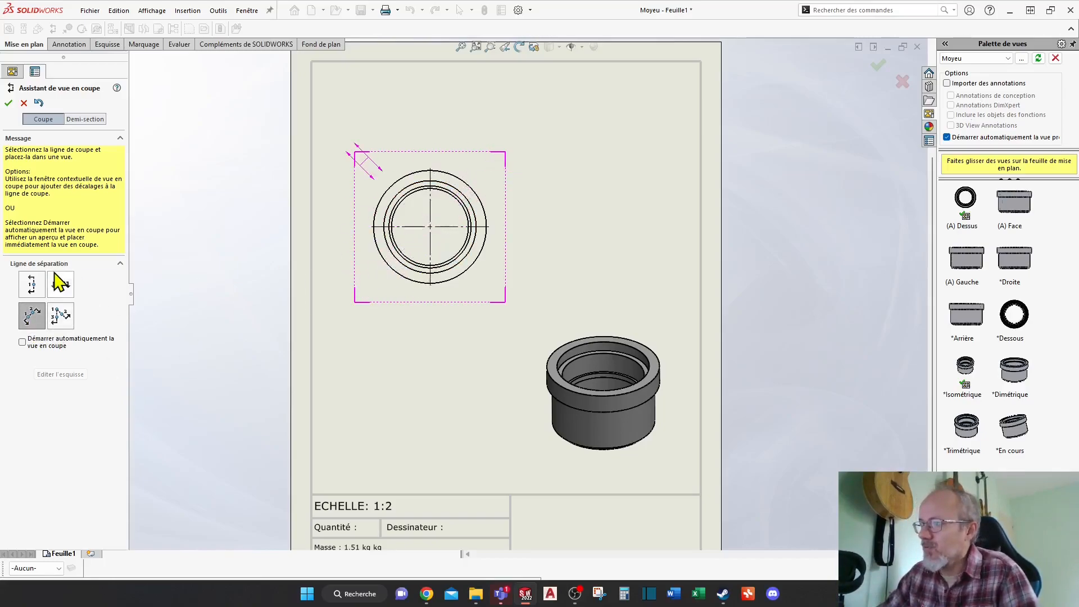
left_click(71, 286)
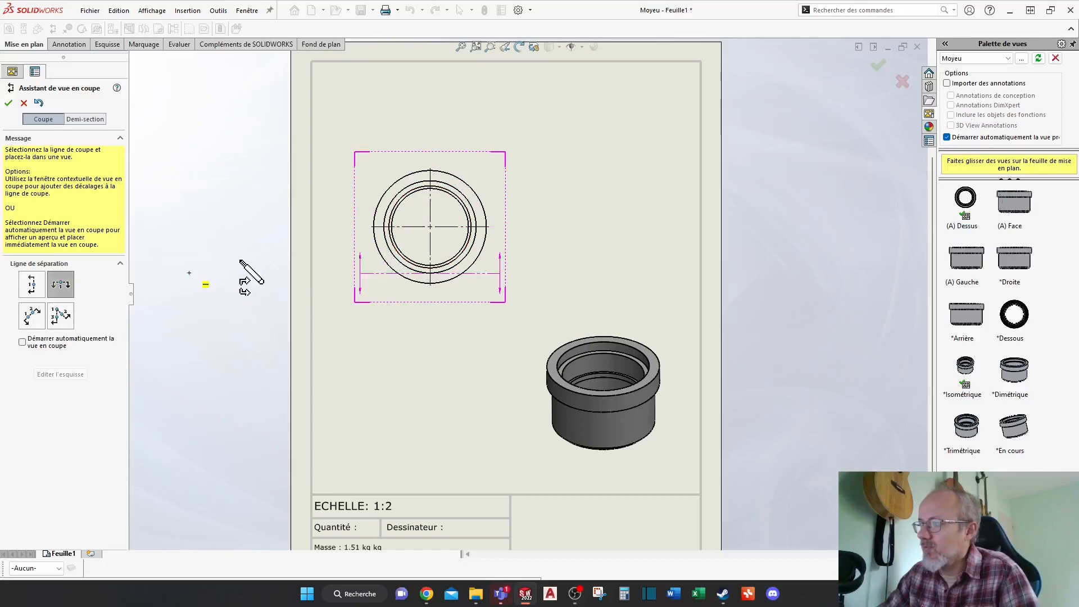
left_click(430, 227)
left_click(539, 207)
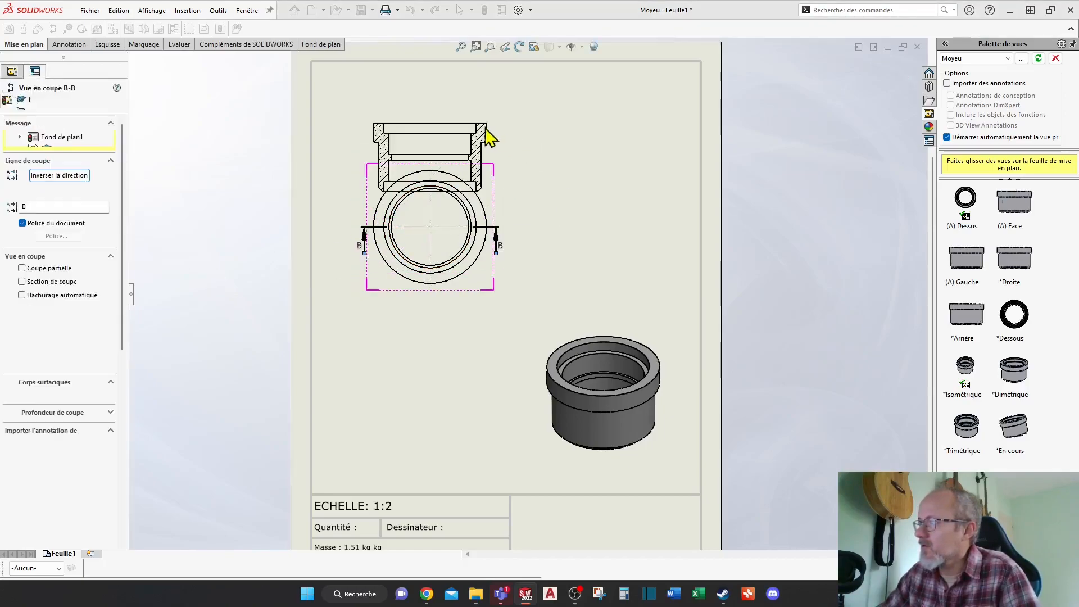
left_click(472, 126)
key("Escape")
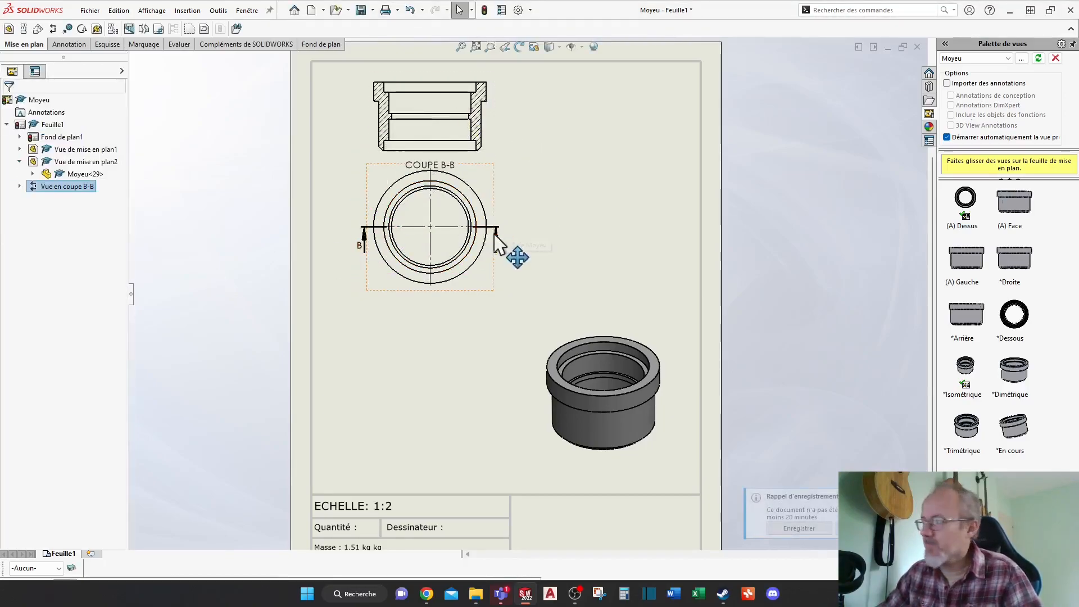
Step: Move the top view down, space section B-B above it, and widen the display of the section view's properties
left_click_drag(474, 291, 459, 395)
left_click_drag(490, 156, 492, 197)
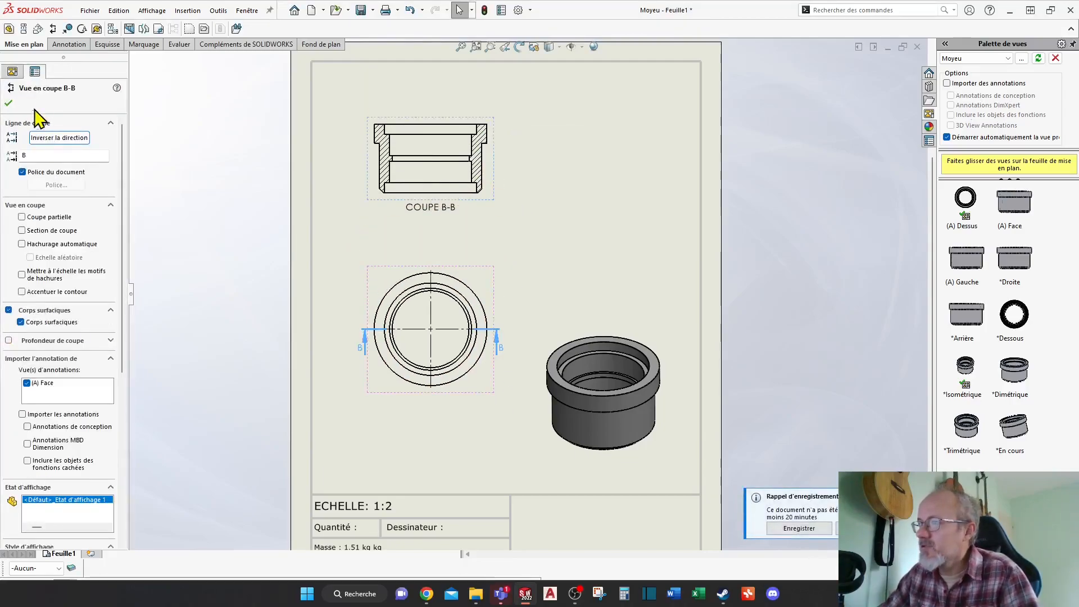
left_click_drag(130, 295, 170, 298)
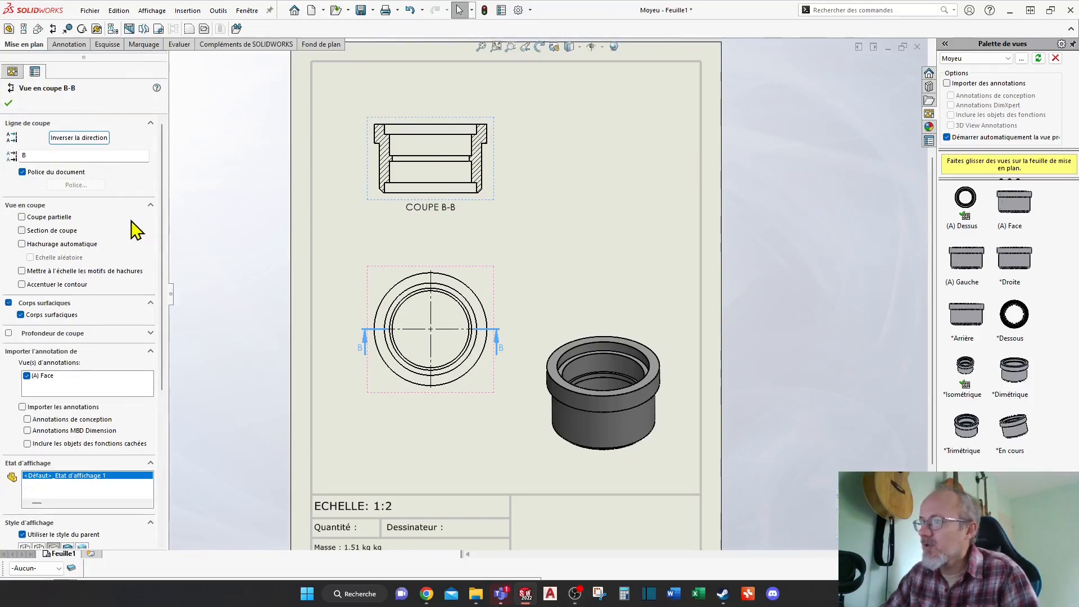
Step: Try the Section de coupe and hatch pattern scaling options on section view B-B
left_click(21, 231)
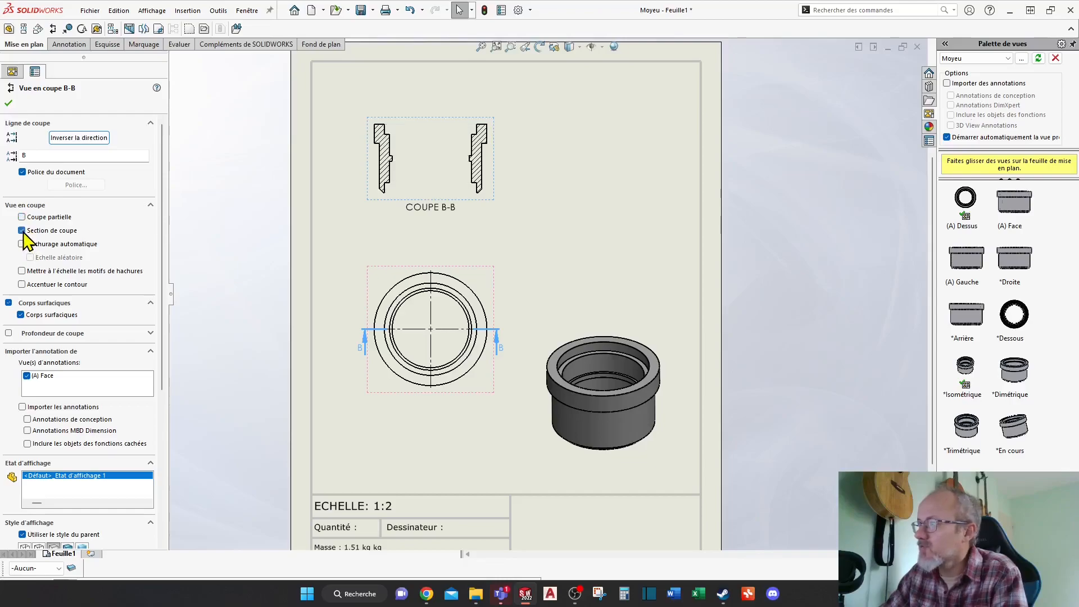
scroll(513, 159, "down", 2)
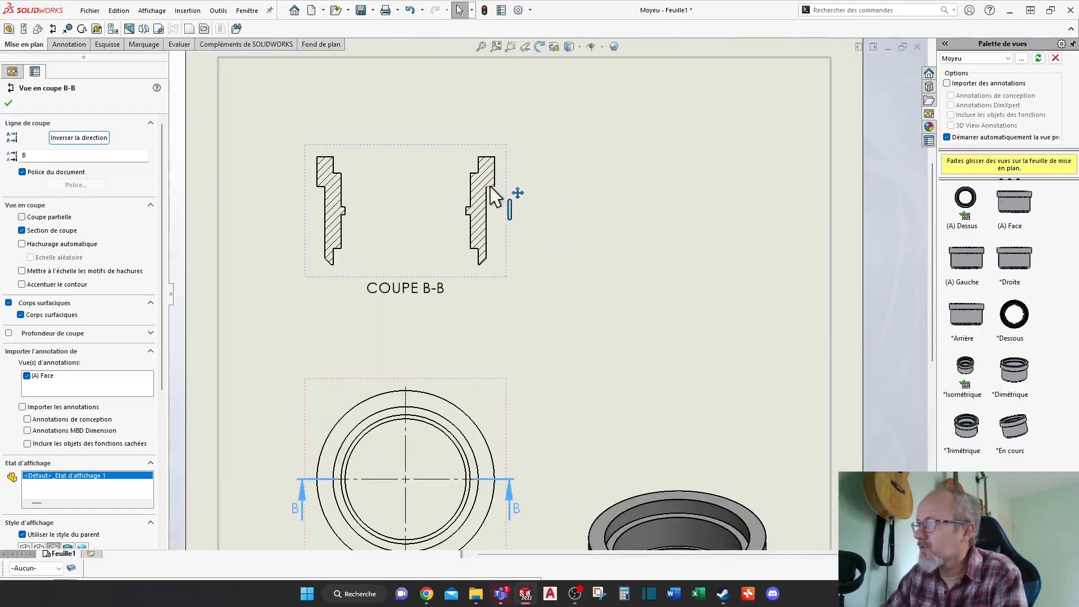
scroll(380, 193, "up", 1)
left_click(22, 230)
left_click(21, 244)
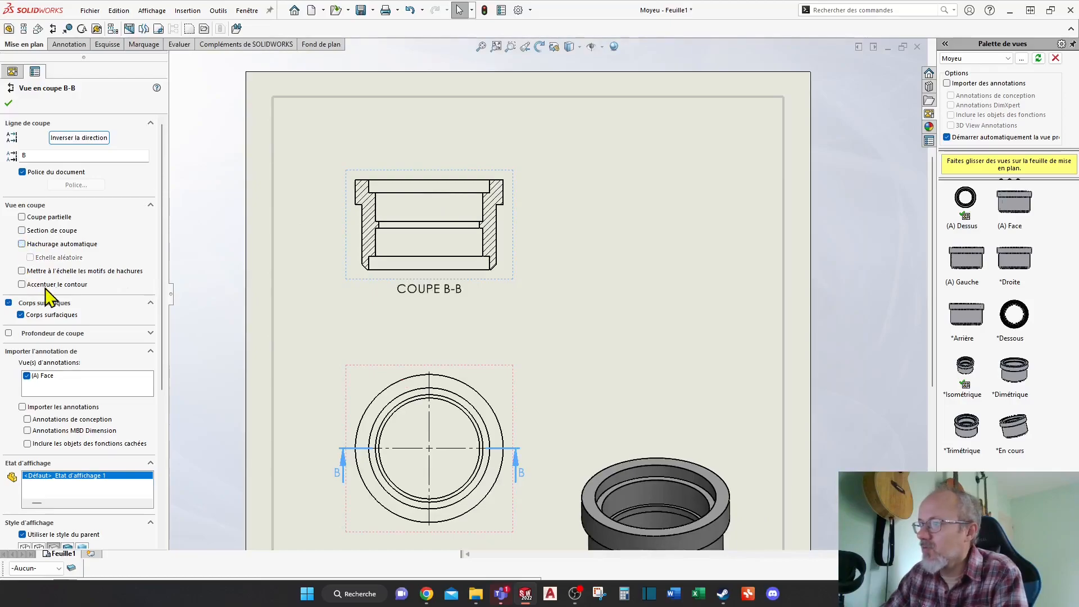
left_click(28, 272)
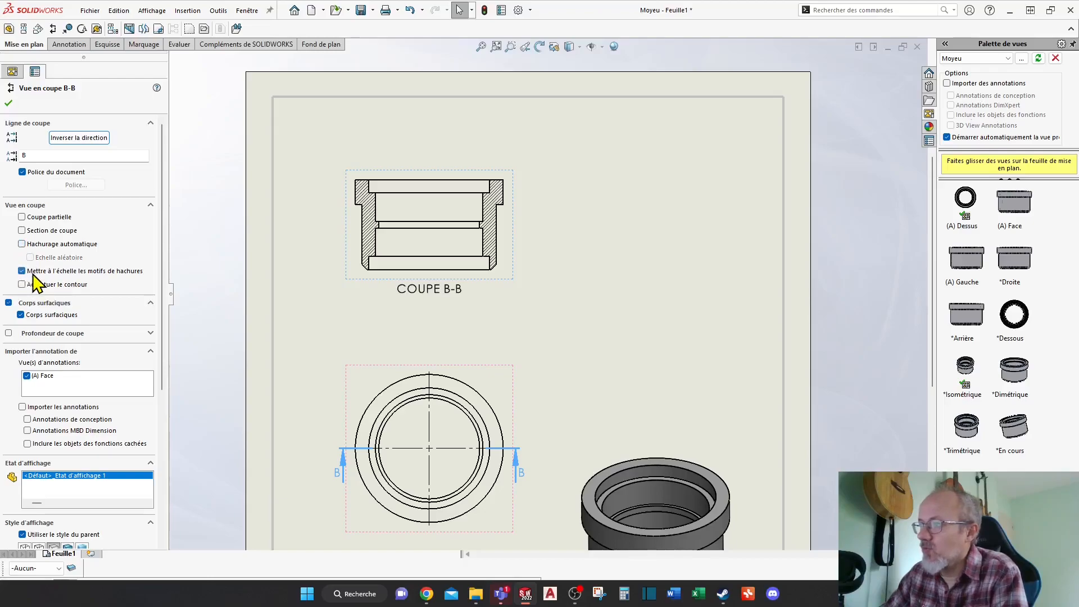
left_click(21, 271)
Step: Turn on Accentuer le contour for section view B-B and look through its remaining display options
left_click(21, 284)
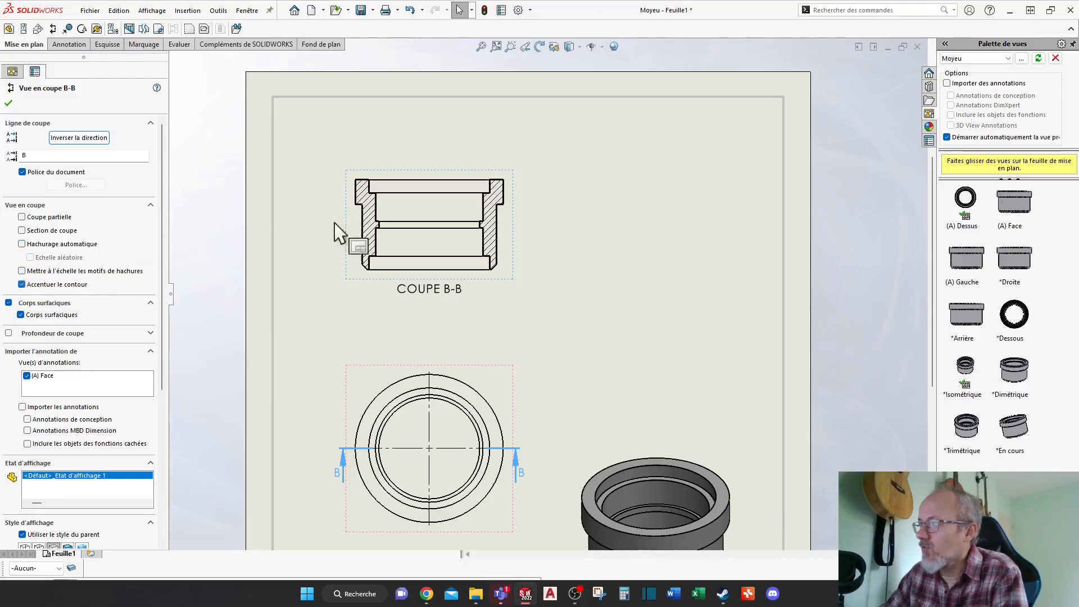
scroll(404, 222, "down", 5)
scroll(393, 236, "up", 6)
middle_click_drag(408, 245, 344, 188)
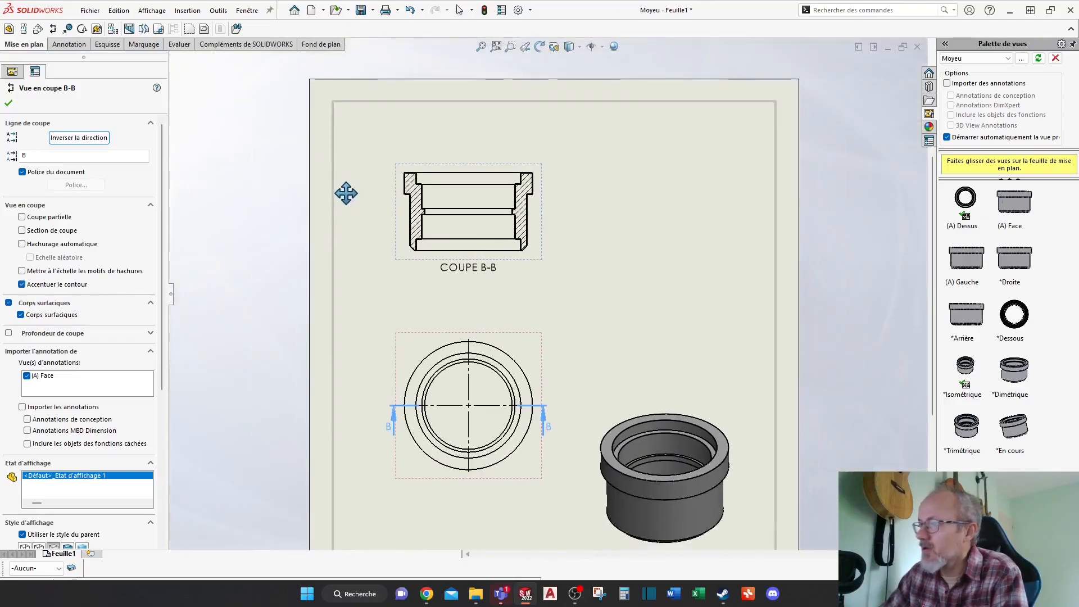
scroll(45, 306, "down", 5)
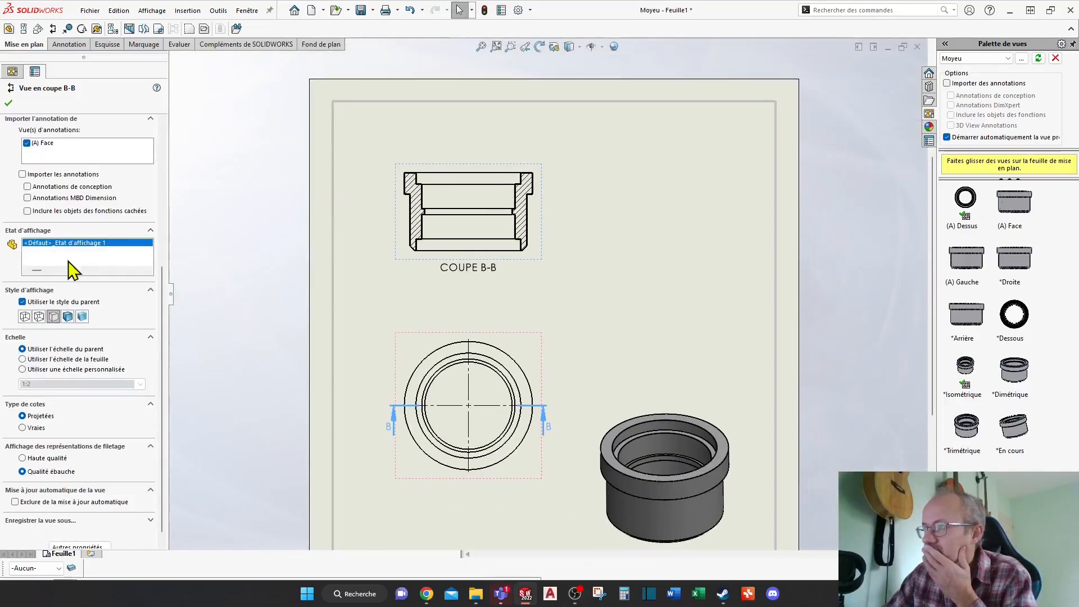
scroll(51, 337, "up", 5)
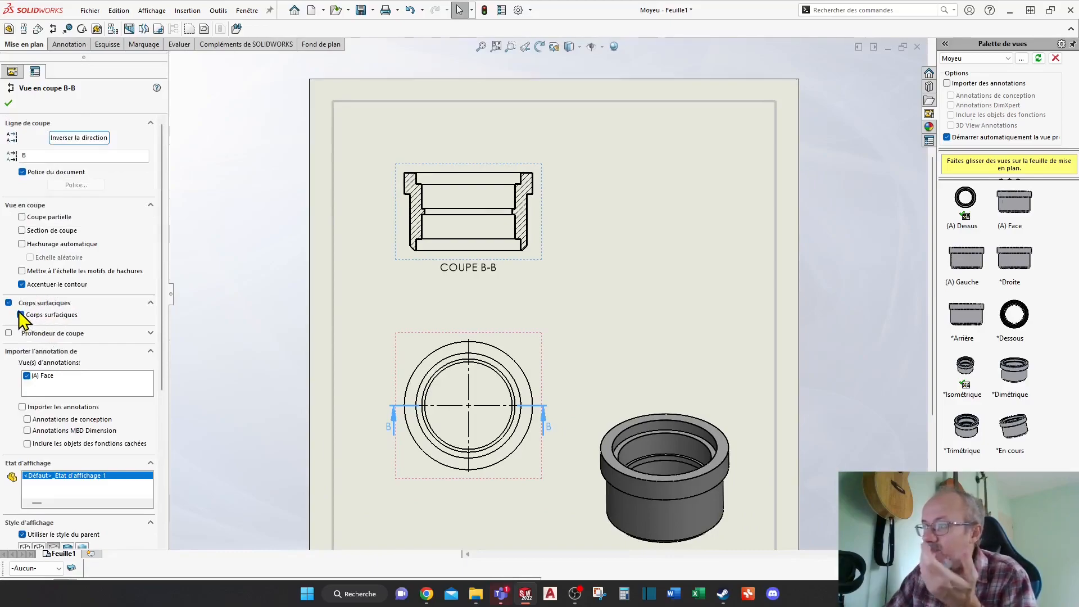
Step: Try limiting the section depth of view B-B, previewing it at 6.35 mm, 23.35 mm and 32.35 mm
left_click(55, 334)
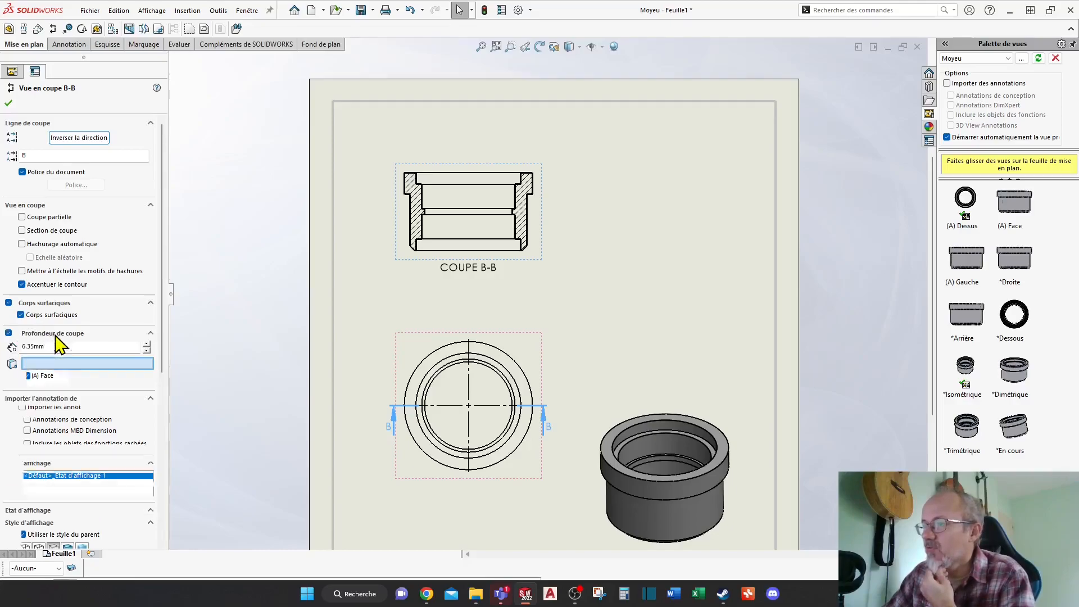
left_click_drag(147, 345, 147, 344)
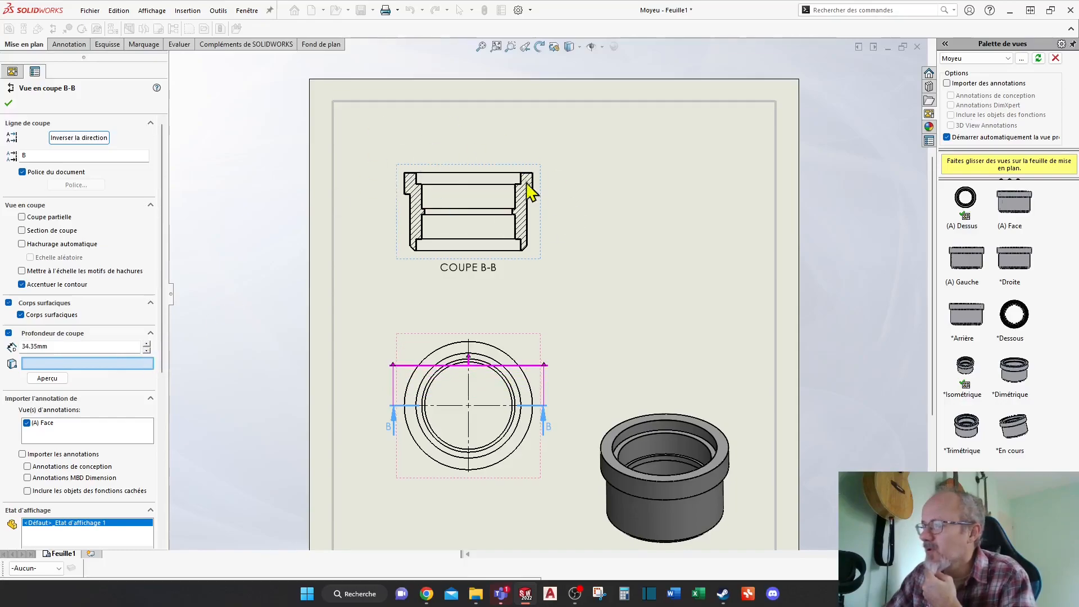
left_click_drag(147, 351, 147, 343)
left_click(8, 333)
left_click(49, 335)
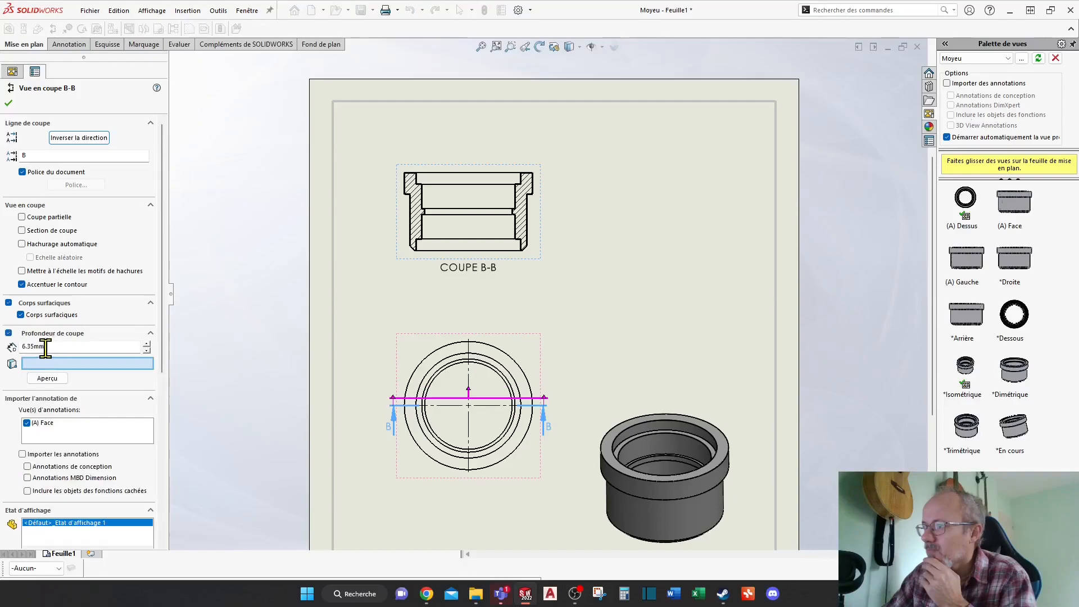
left_click(44, 379)
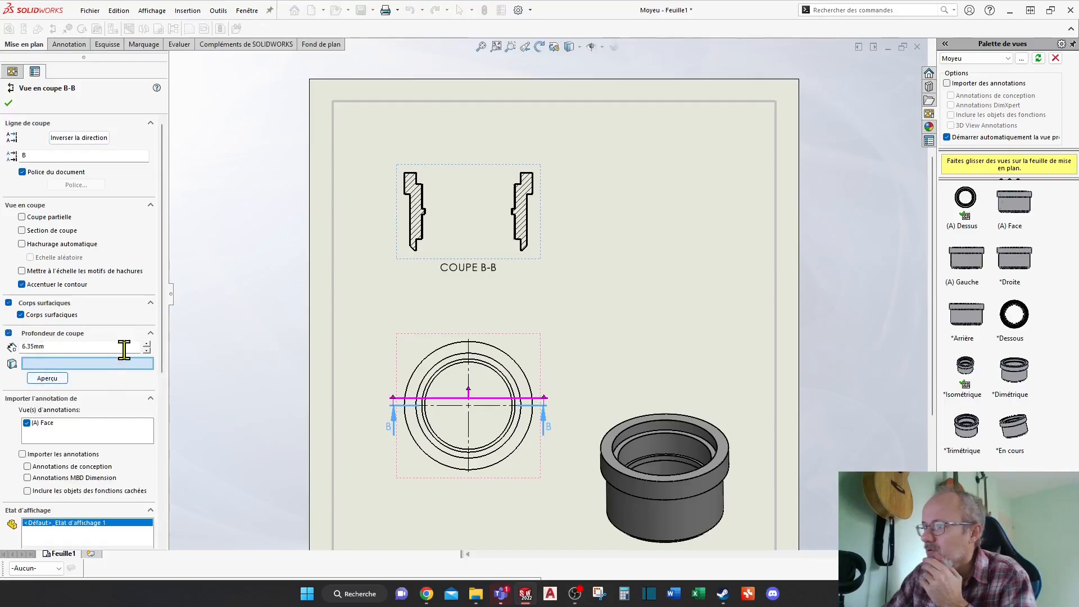
left_click(147, 343)
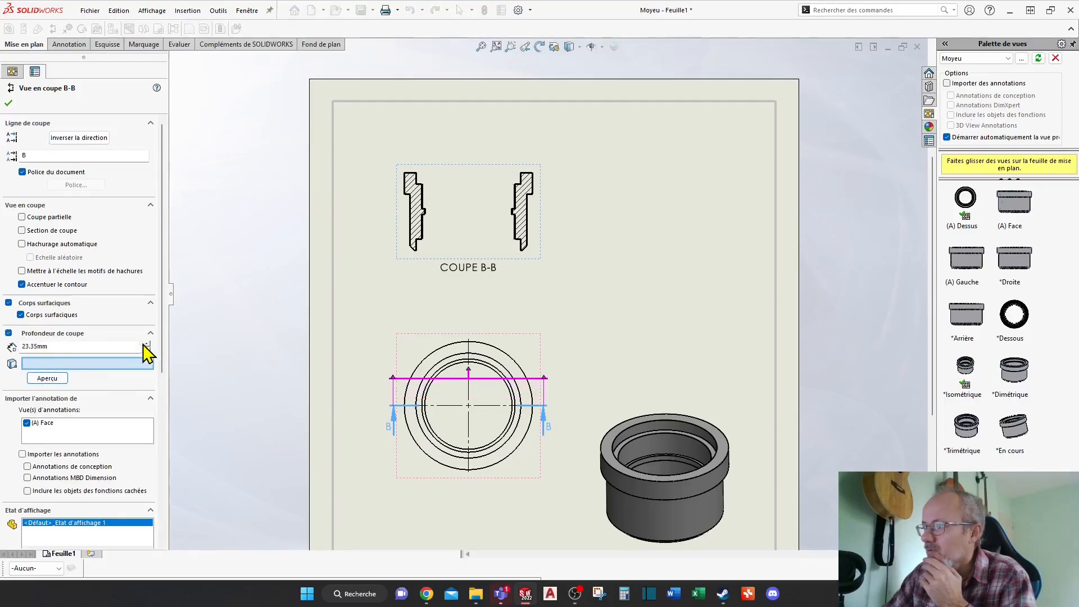
left_click(45, 379)
left_click(146, 344)
left_click(47, 378)
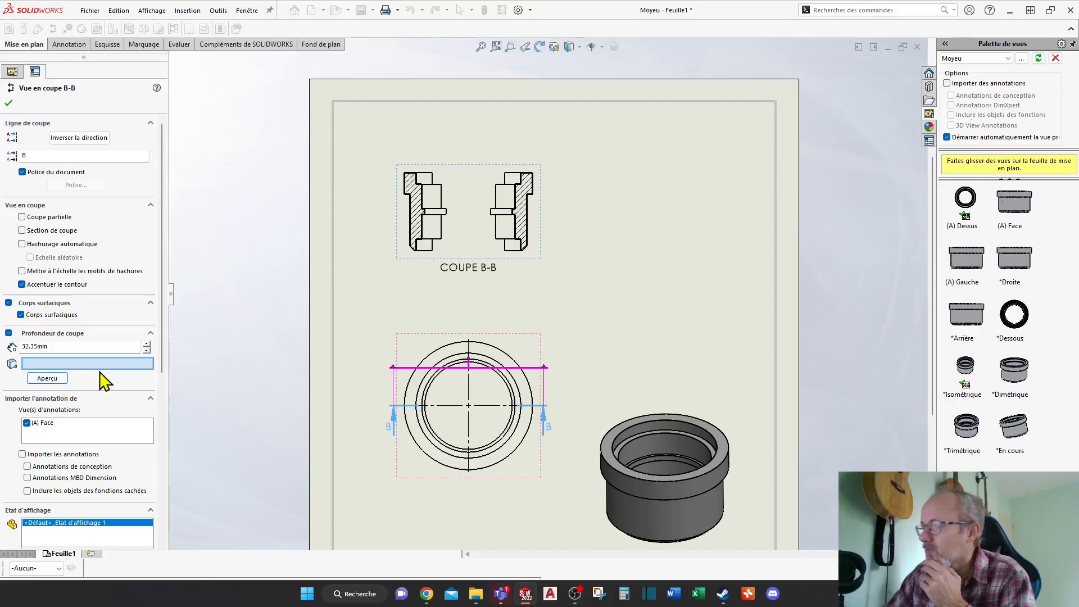
left_click(8, 333)
Step: Review the display style, scale, dimension type and update options of section B-B, and close its properties
scroll(79, 373, "down", 3)
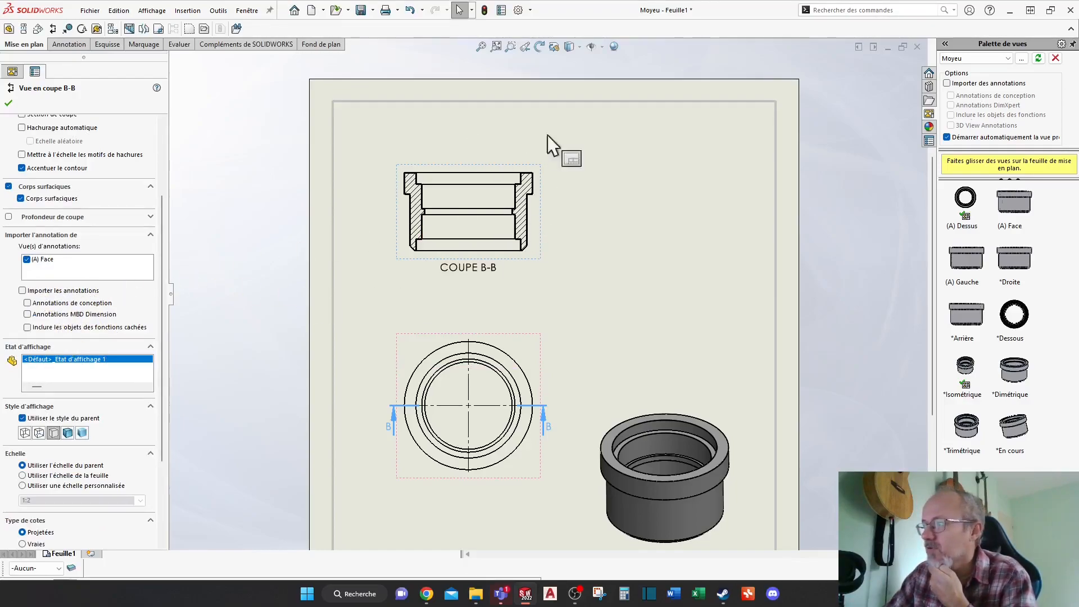
scroll(119, 428, "down", 3)
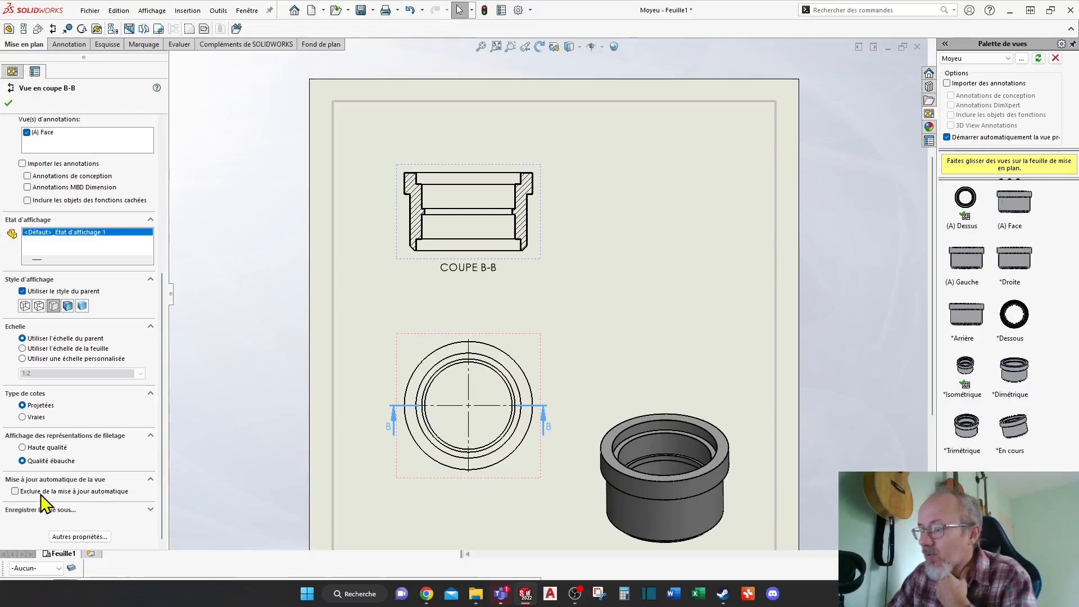
left_click(9, 102)
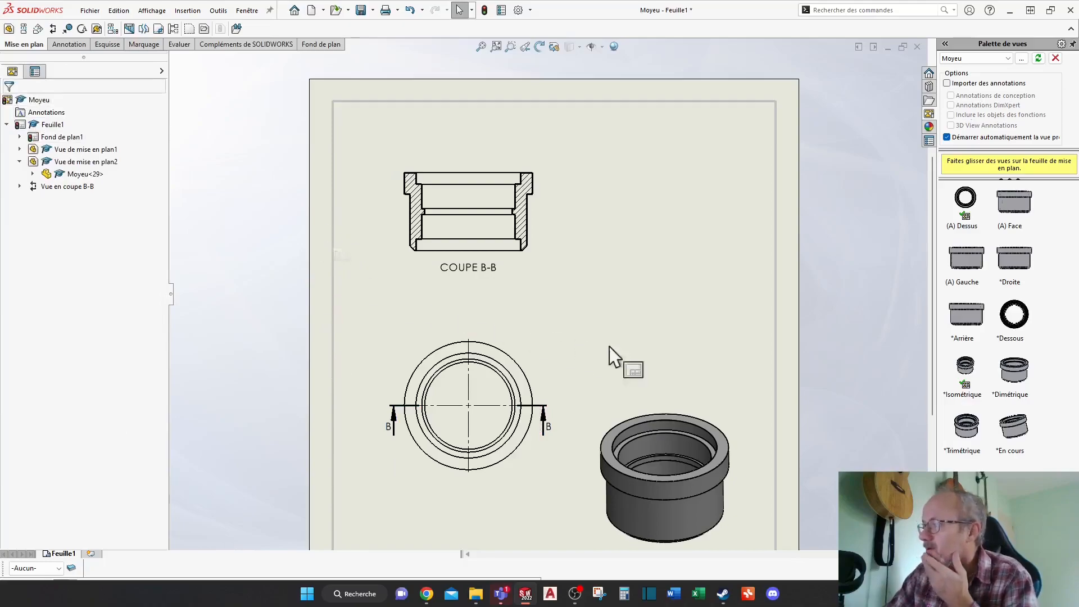
Step: Move the shaded pictorial view up until it sits beside the gap between section B-B and the top view
scroll(638, 349, "down", 3)
scroll(651, 354, "up", 1)
left_click_drag(661, 385, 671, 297)
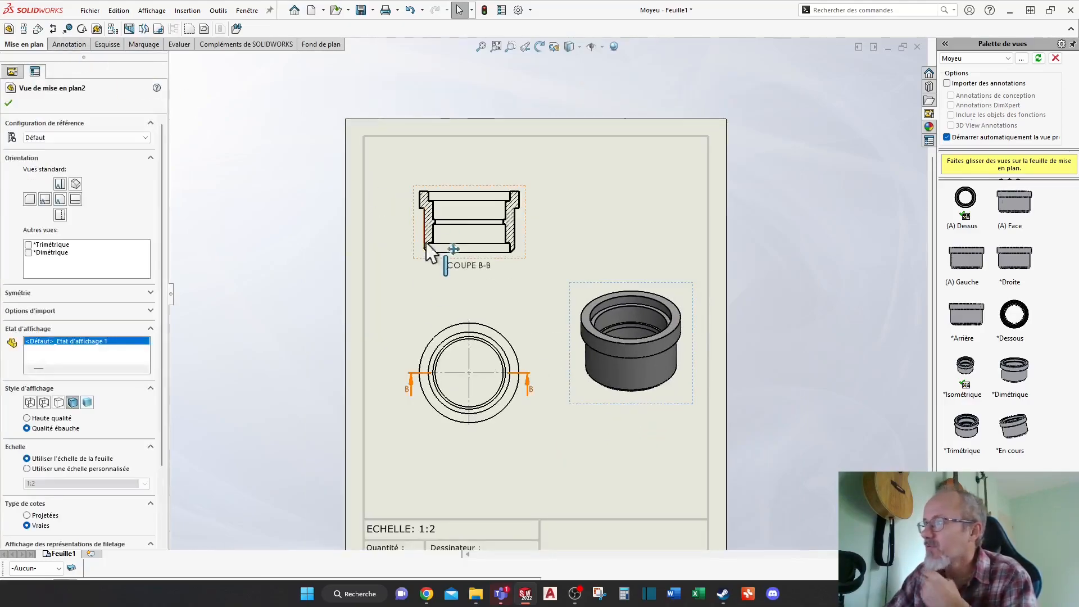
left_click(387, 294)
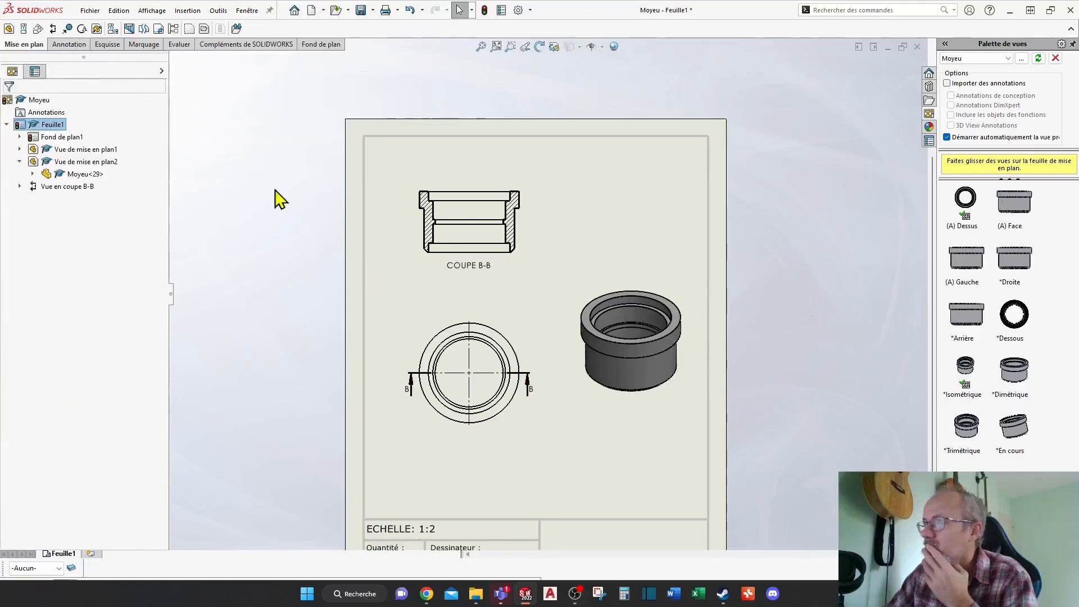
Step: Create a circular detail view around the left wall of section B-B, place it beside the section, and move the pictorial view down below it
left_click(82, 29)
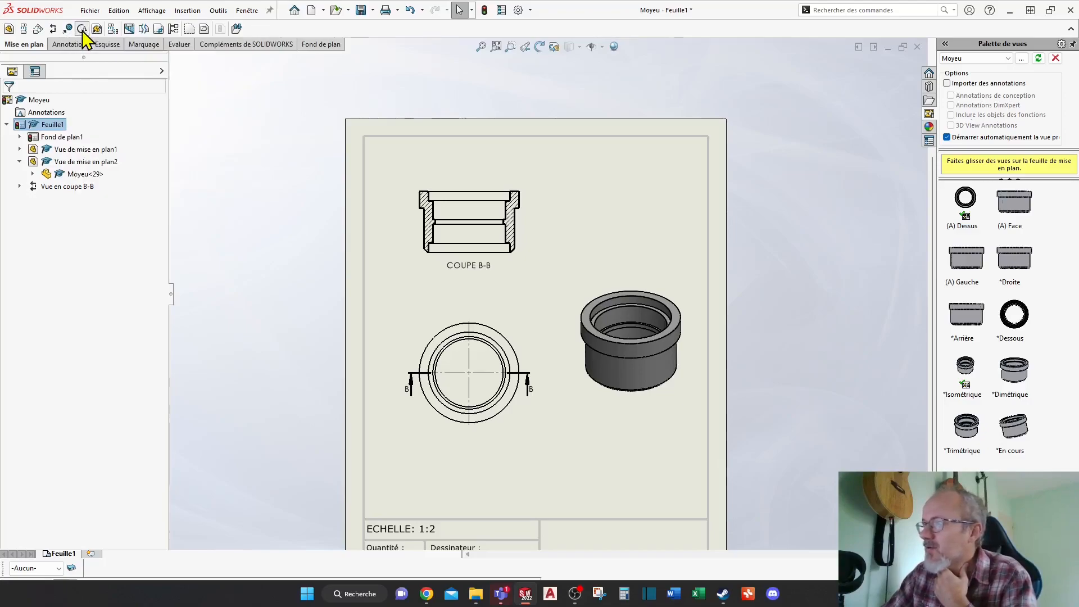
left_click(431, 223)
left_click(445, 208)
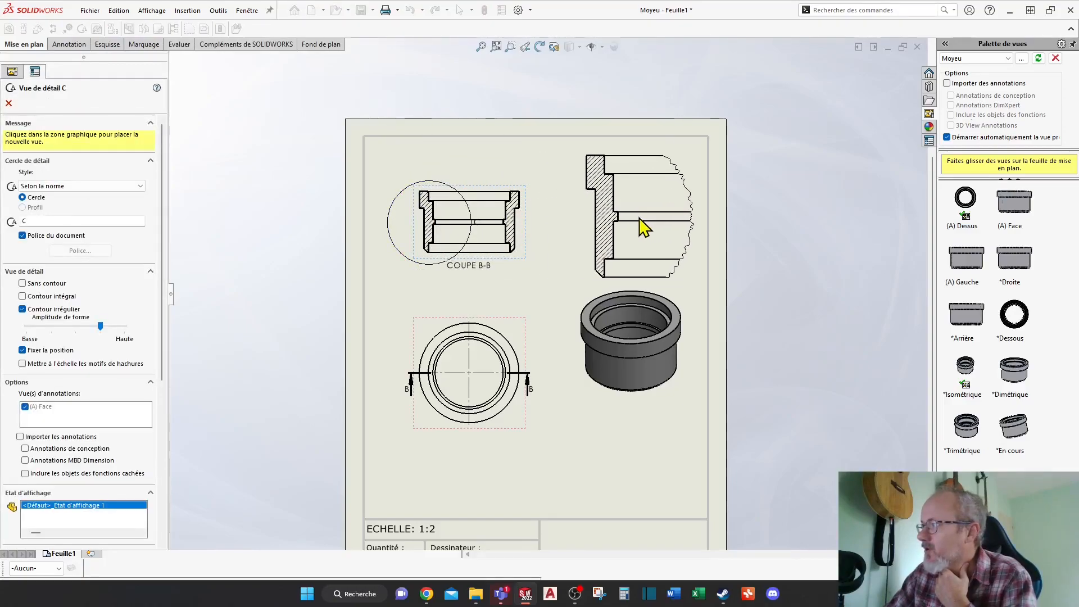
left_click(640, 228)
key("Escape")
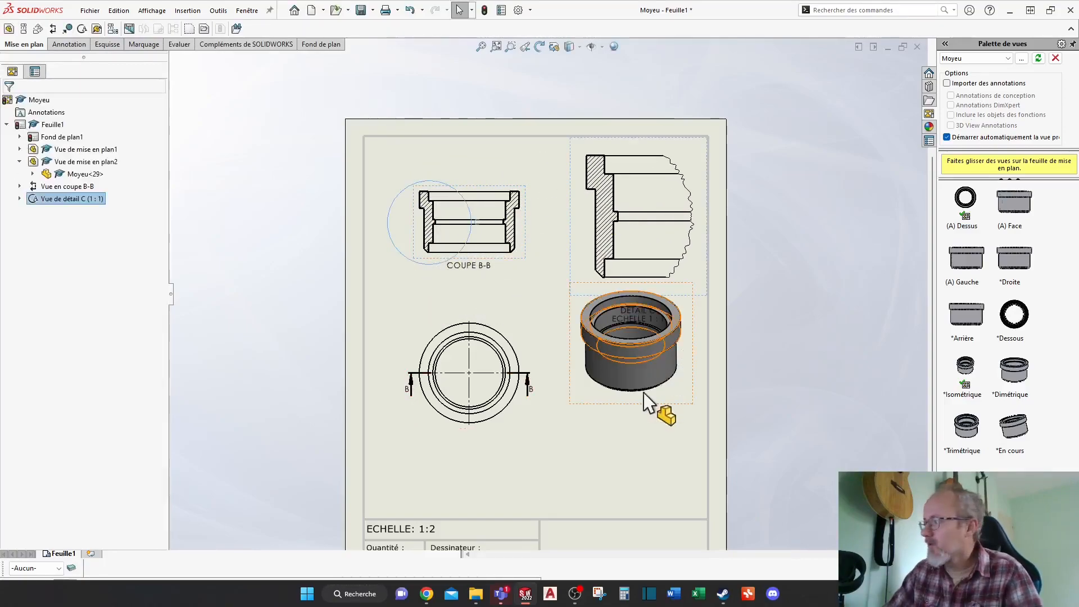
left_click_drag(640, 413, 646, 499)
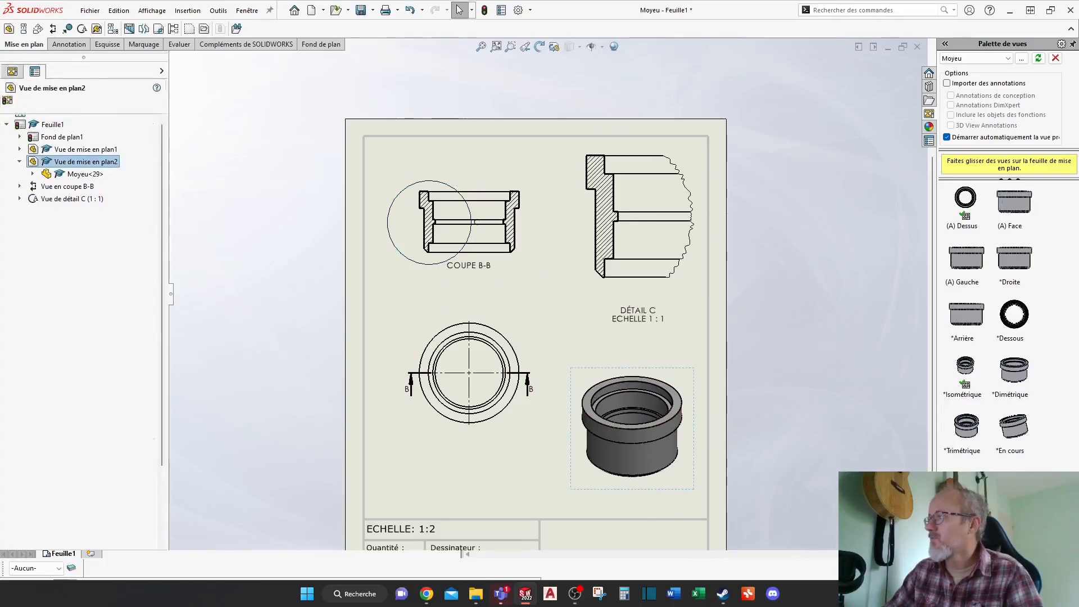
Step: Try the no-outline and full-outline options on detail view C, return to the jagged outline and lower its shape intensity
left_click(674, 323)
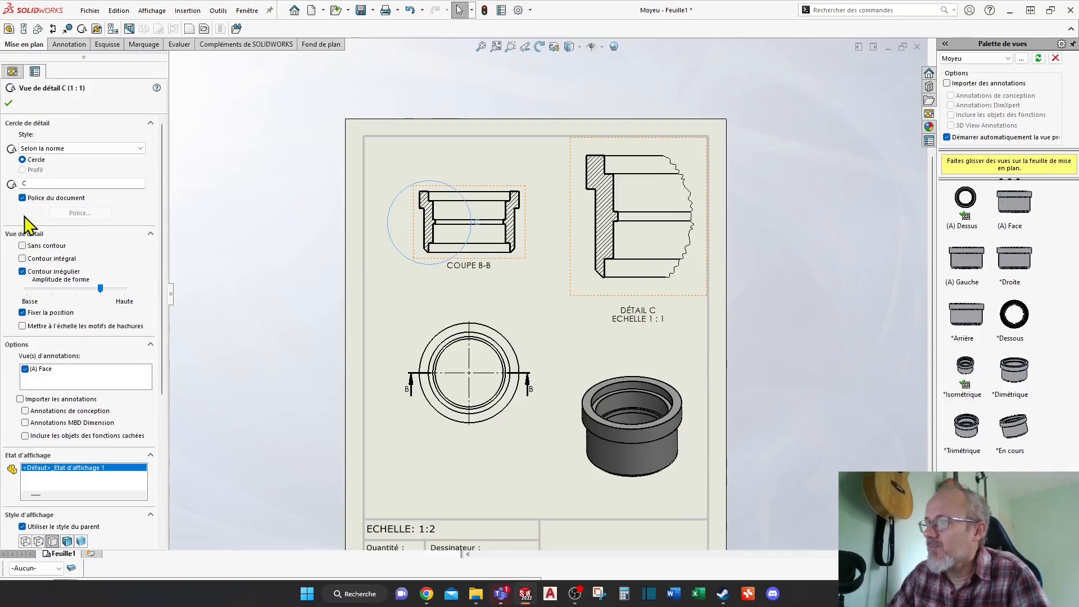
left_click(23, 246)
left_click(23, 246)
left_click(23, 259)
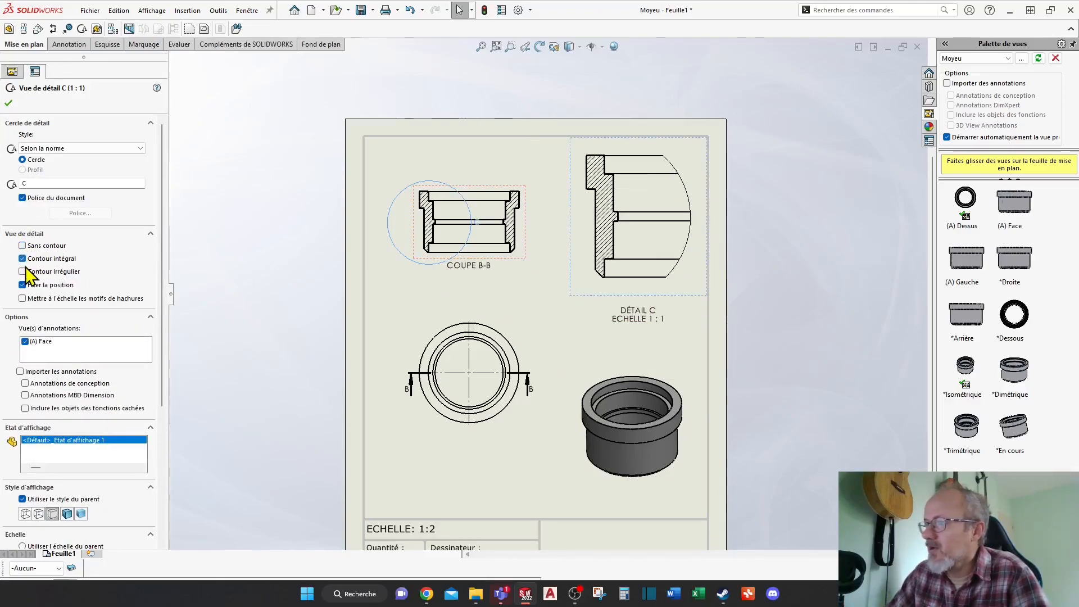
left_click(23, 272)
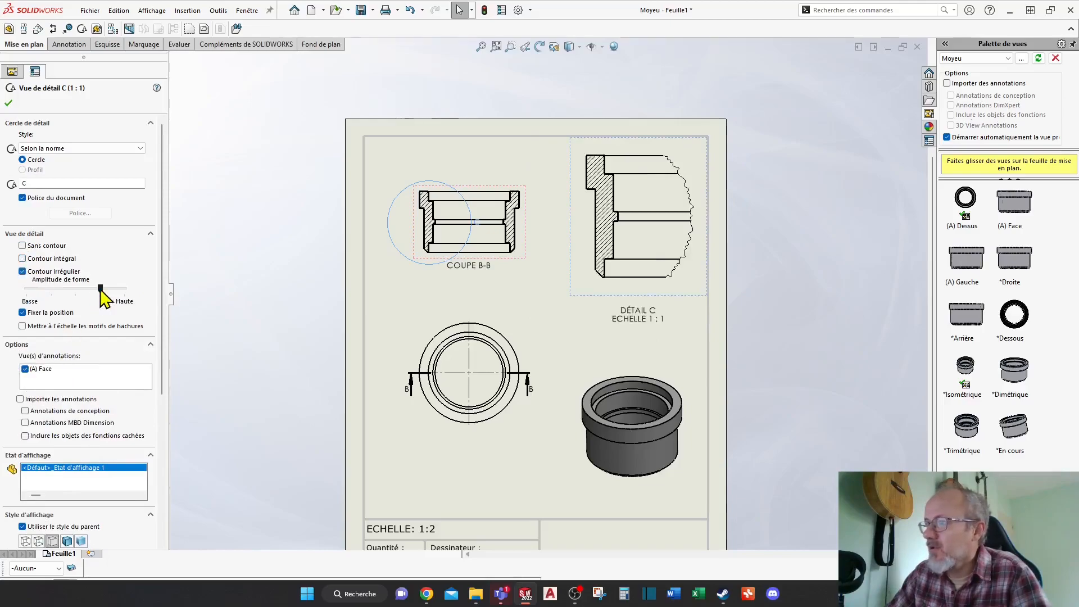
left_click_drag(97, 287, 72, 292)
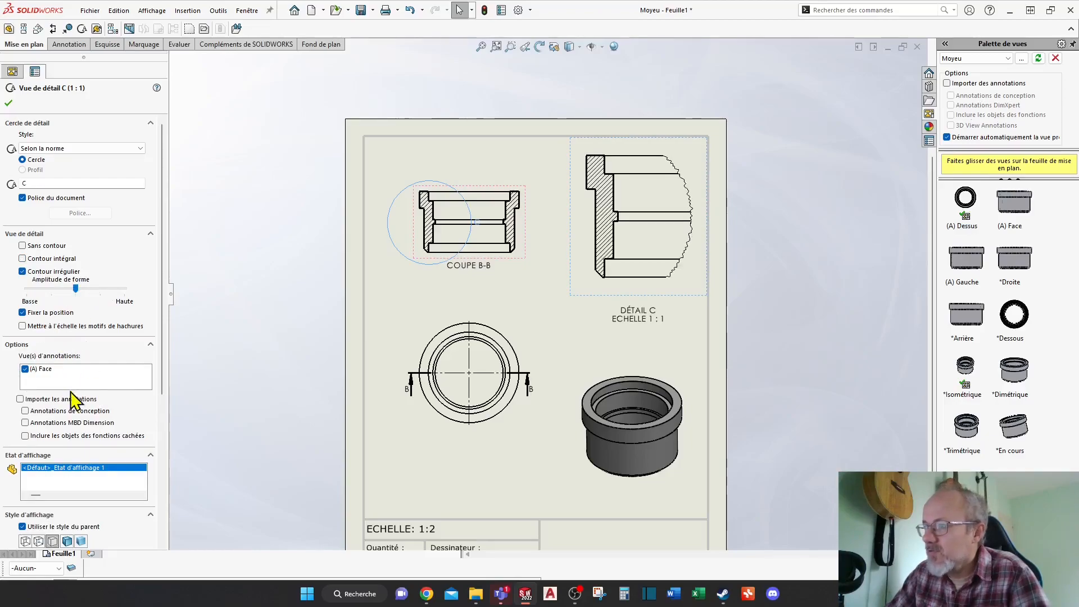
Step: Try overriding the display style of detail C, restore the parent style, review its remaining options and close its properties
scroll(89, 403, "down", 3)
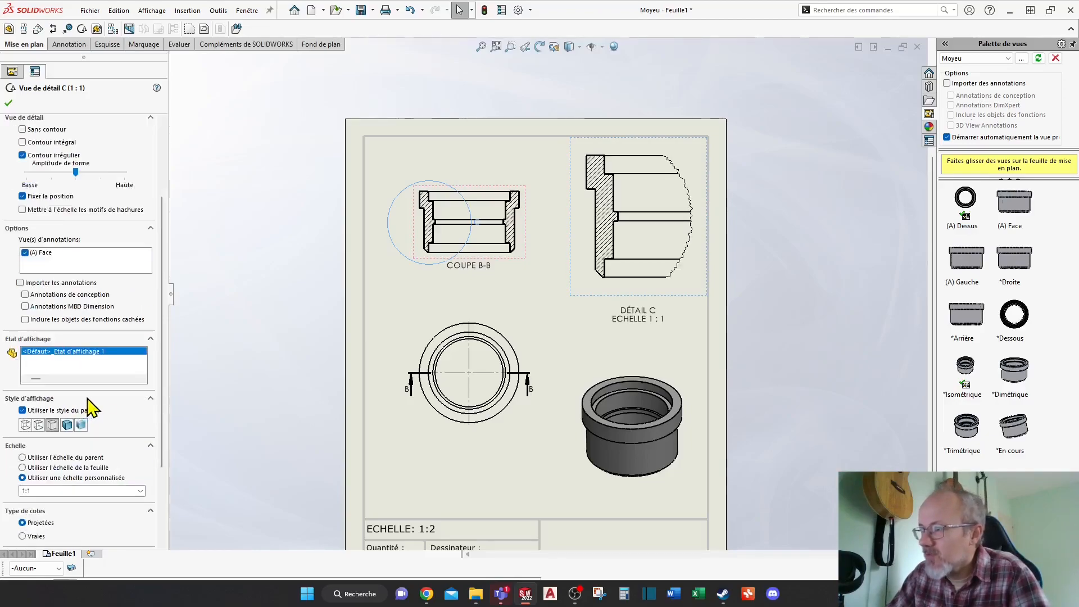
left_click(68, 426)
left_click(53, 426)
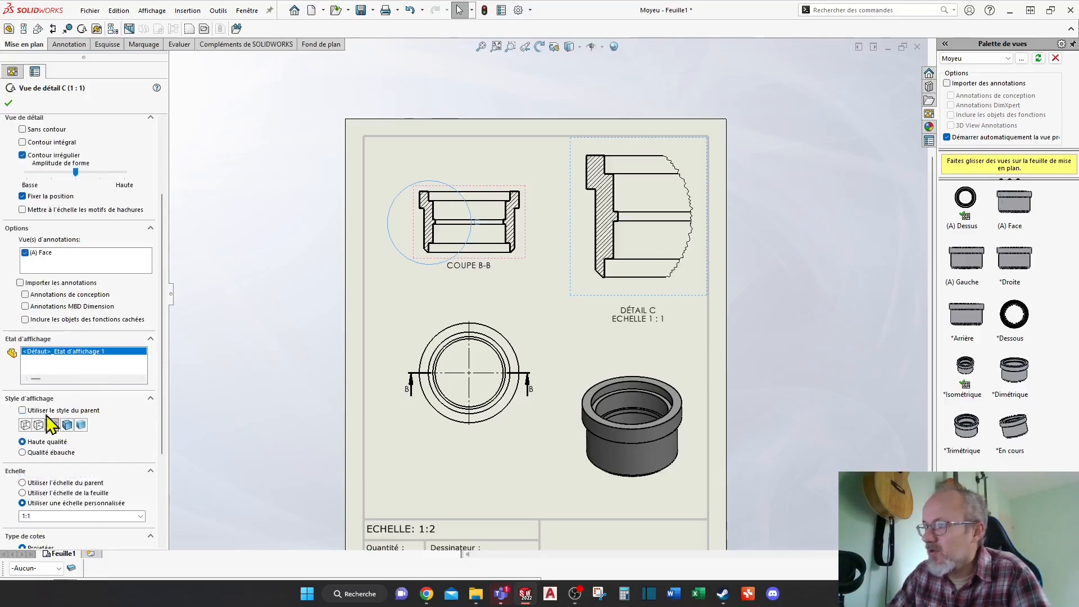
left_click(22, 411)
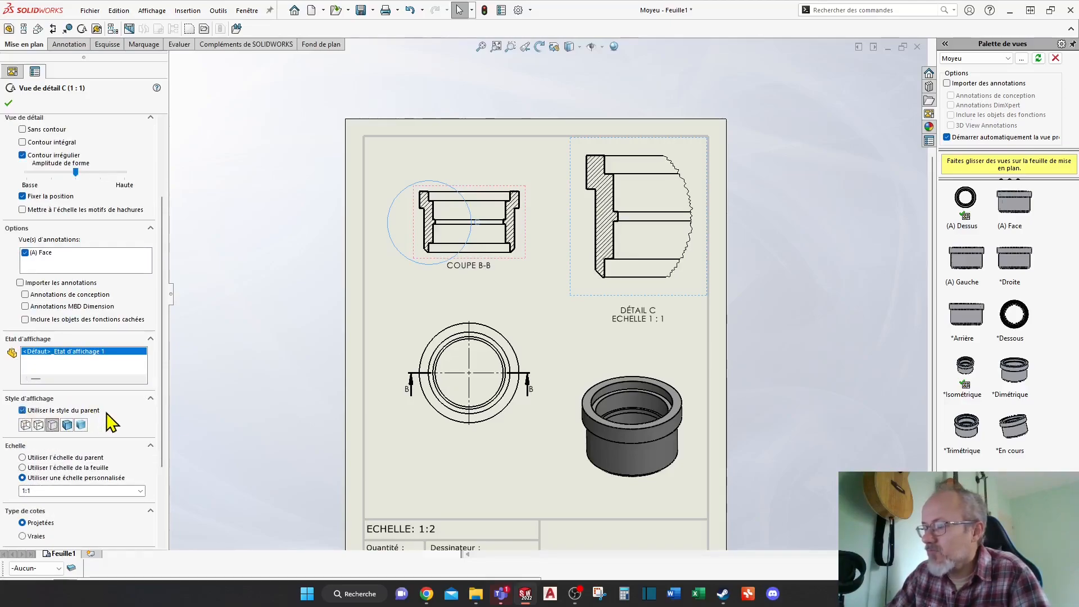
scroll(111, 422, "down", 3)
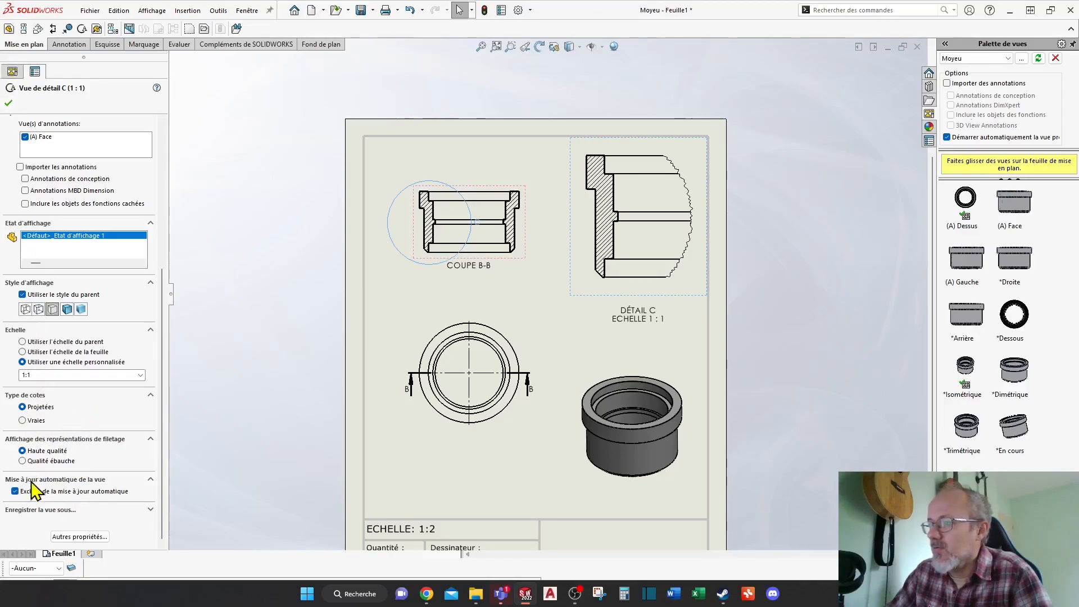
left_click(9, 103)
Step: Review the automatic view update and other properties of section B-B and of detail circle C
left_click(526, 274)
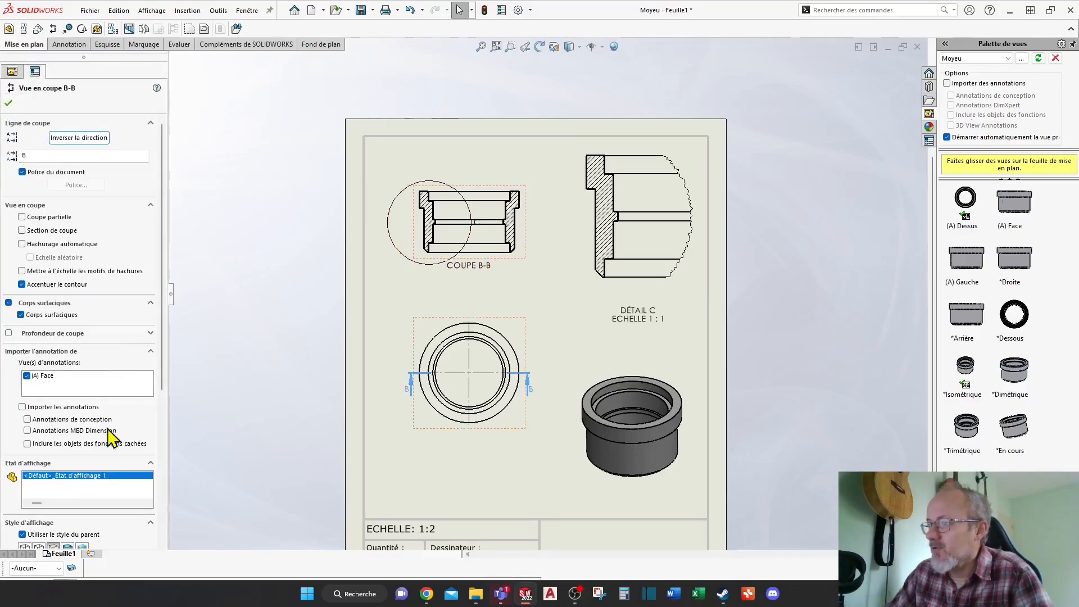
scroll(143, 466, "down", 4)
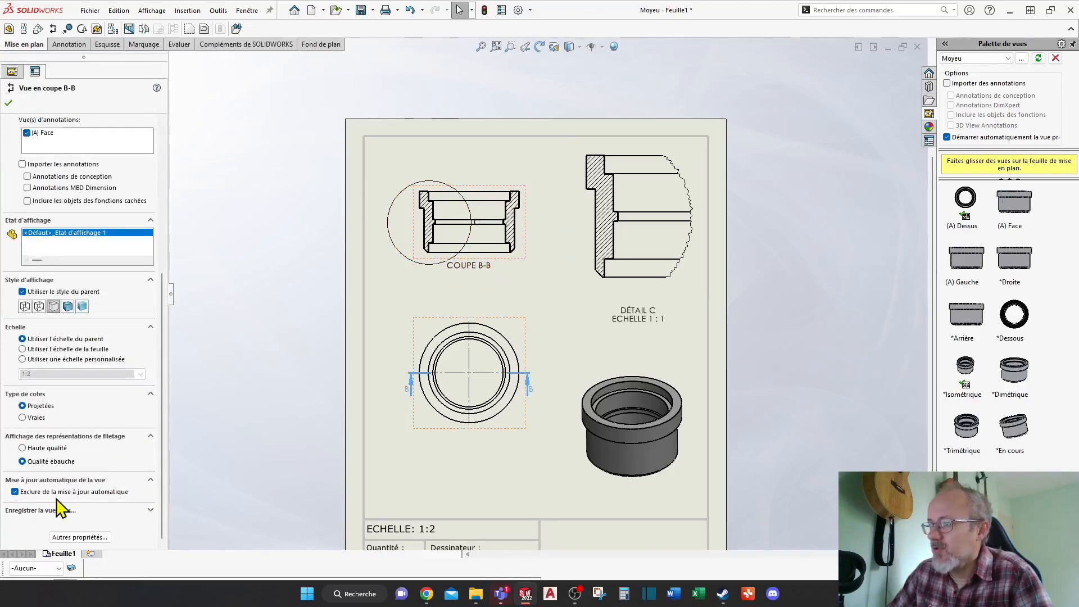
left_click(8, 103)
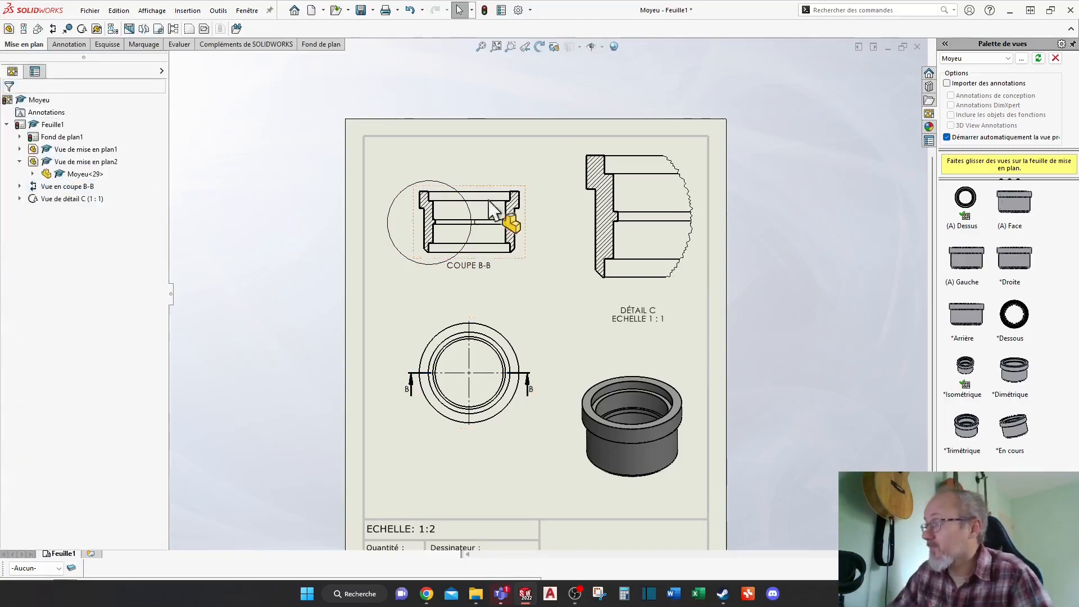
scroll(641, 174, "down", 1)
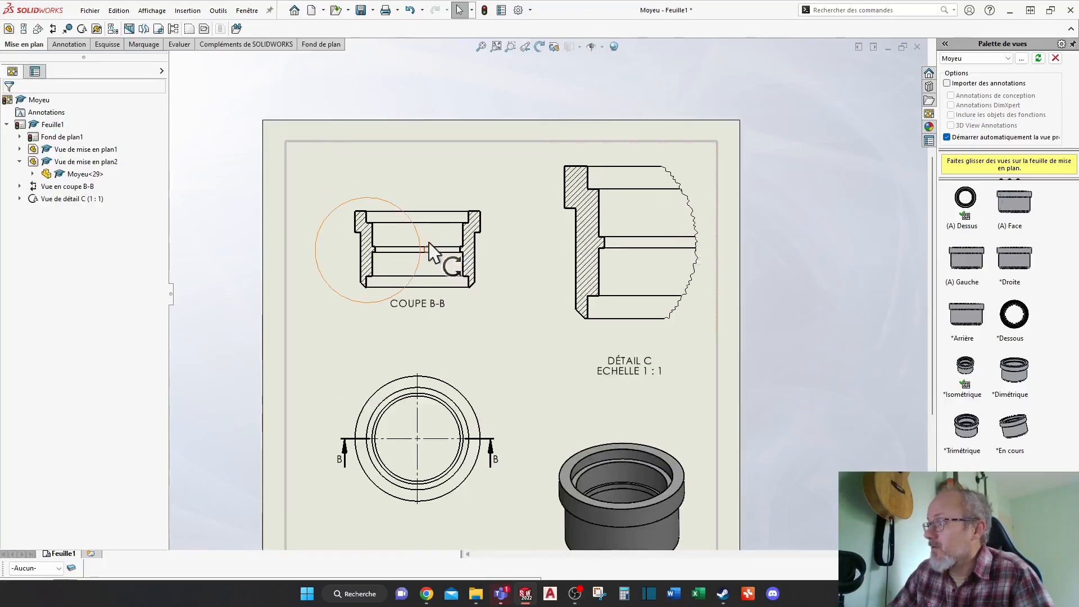
left_click(327, 221)
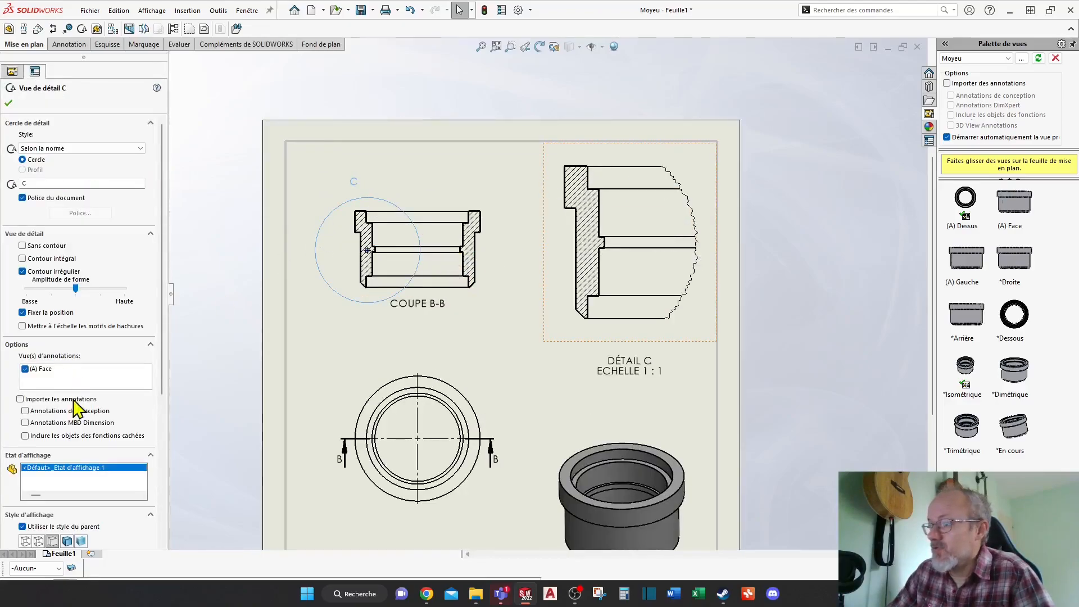
scroll(113, 444, "down", 4)
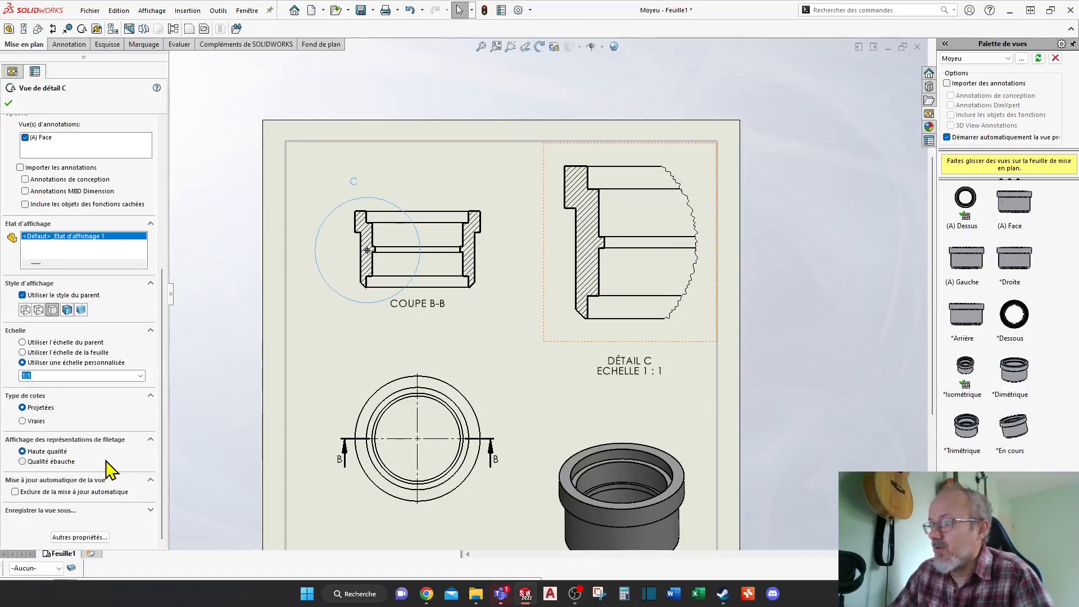
scroll(111, 469, "up", 4)
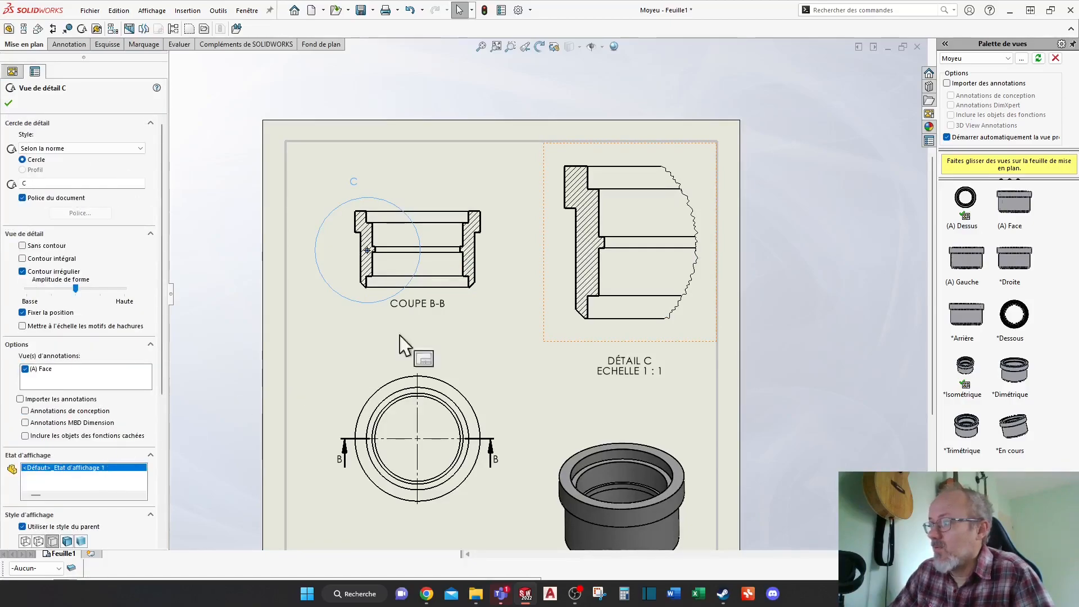
Step: Try the with-leader and connected styles on detail circle C, restore the per-standard style and close the properties
left_click(576, 328)
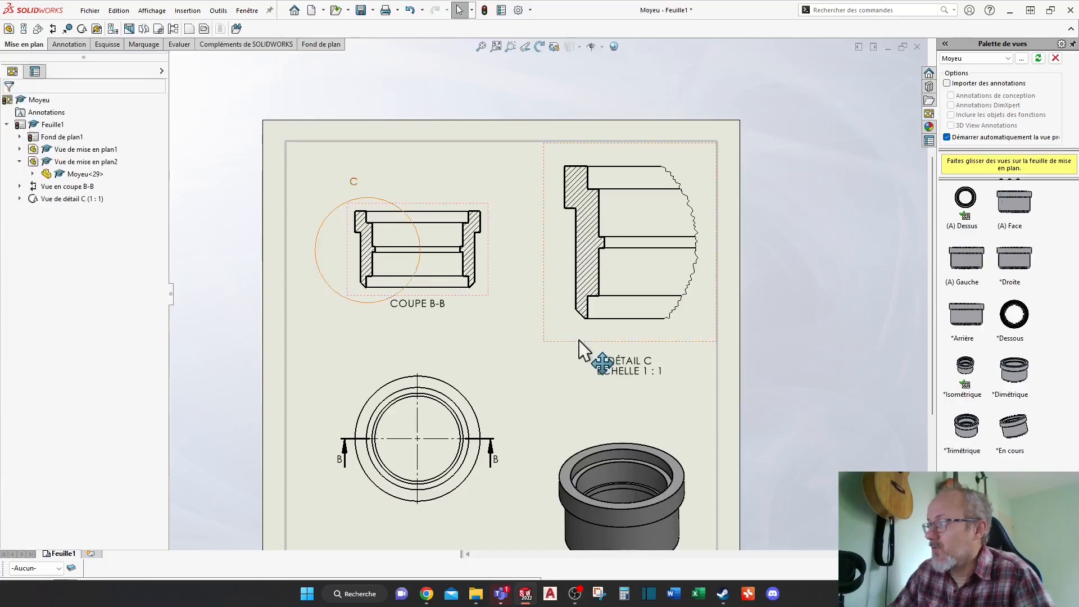
left_click(85, 151)
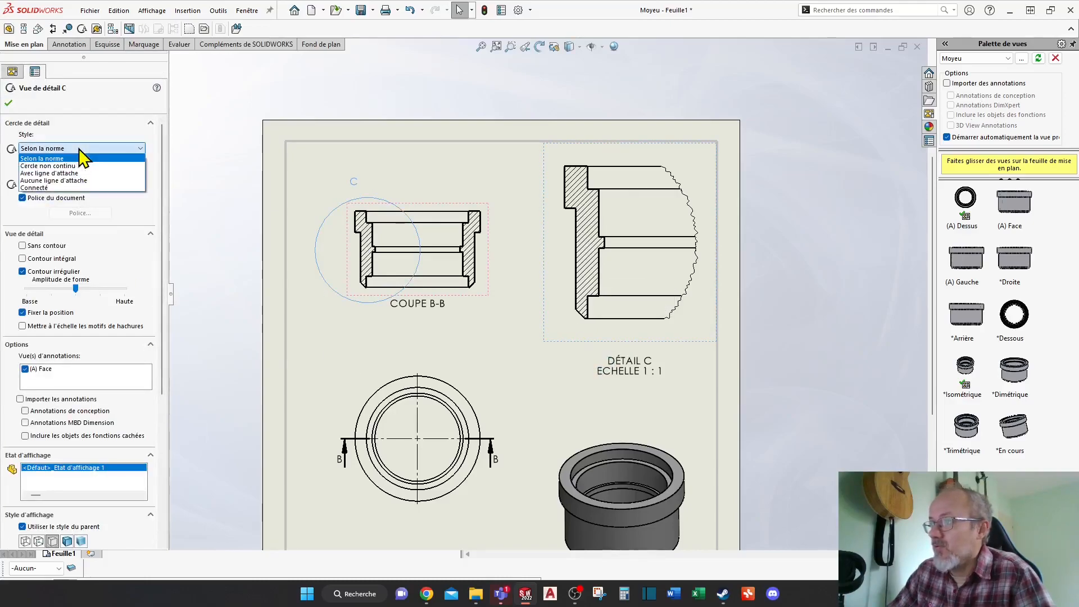
left_click(64, 173)
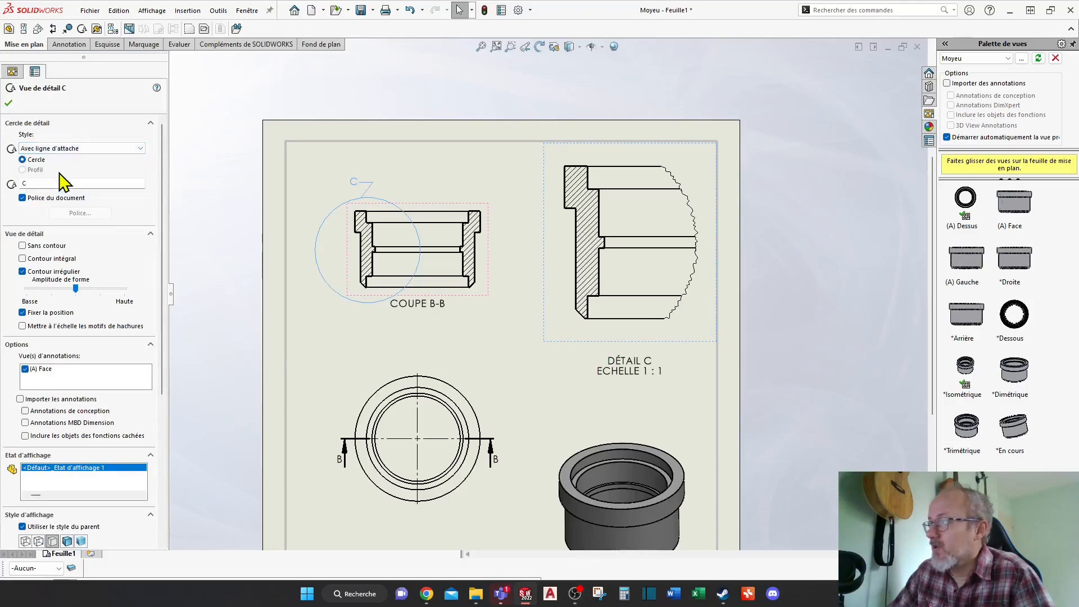
left_click(56, 148)
left_click(34, 189)
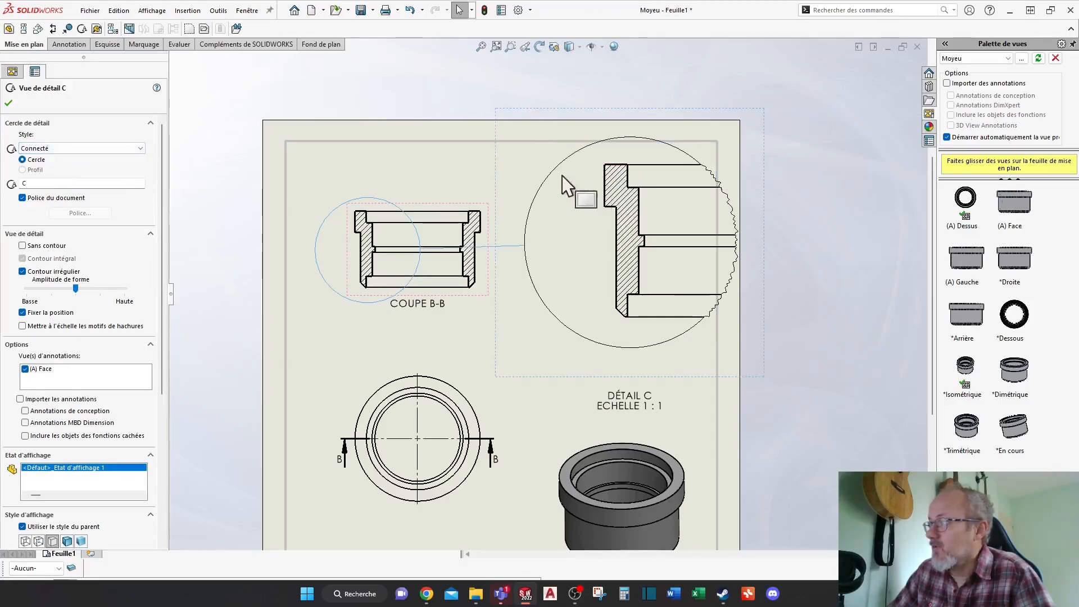
left_click(66, 149)
left_click(59, 159)
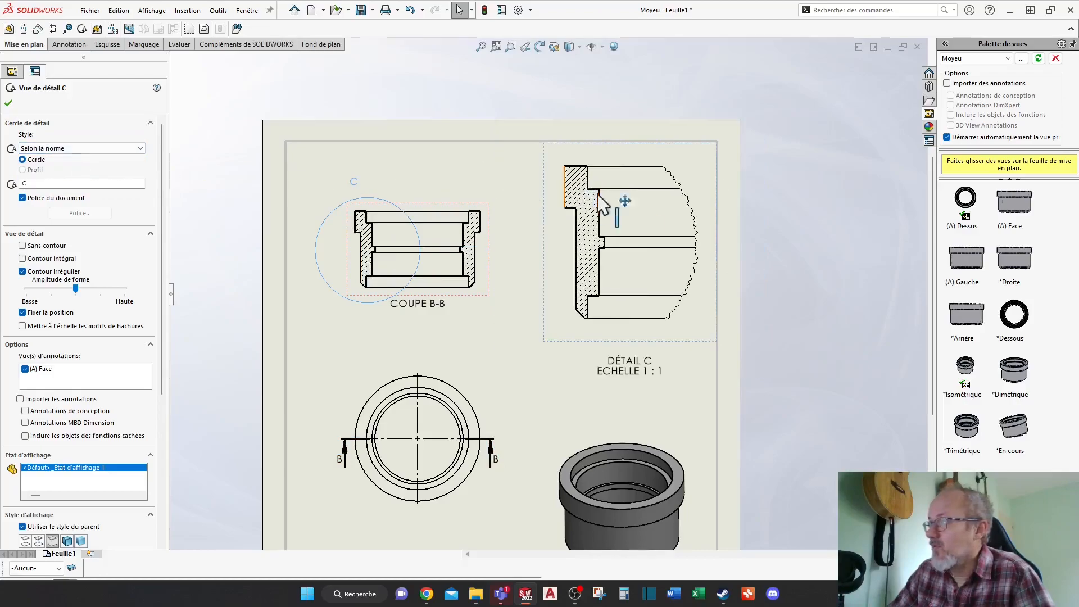
left_click(734, 258)
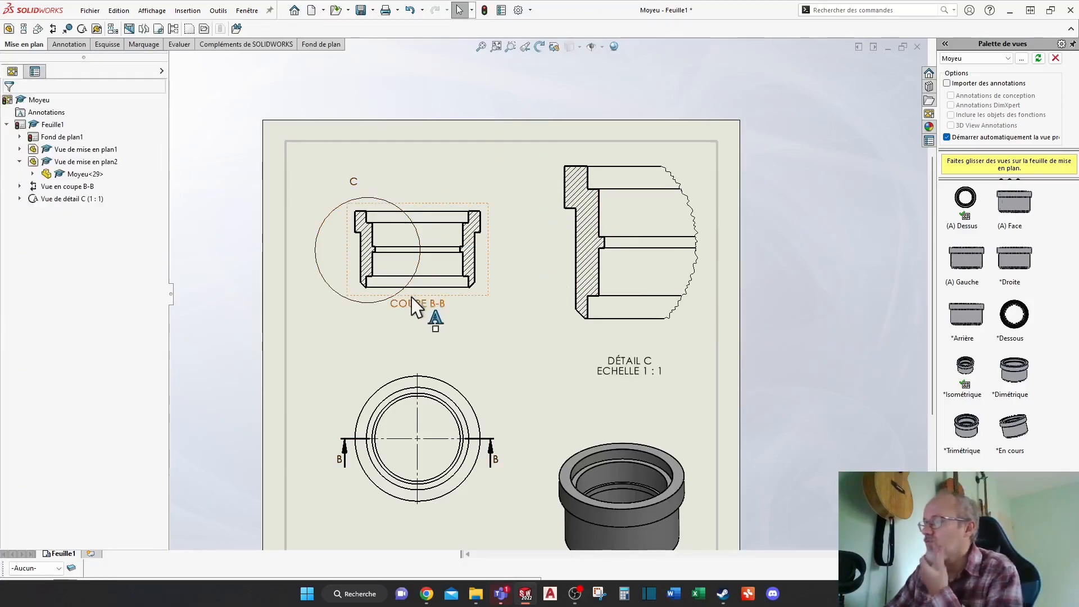
Step: Delete detail view C and sketch a rectangle about 33 by 92 mm around the left wall of section B-B
left_click(416, 230)
key("Delete")
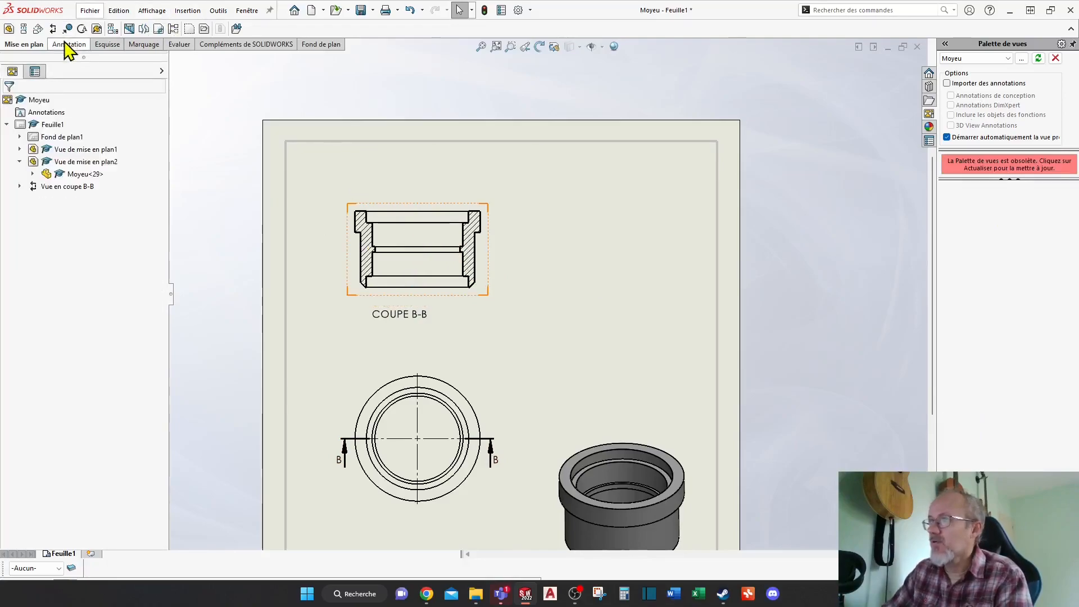
left_click(107, 44)
left_click(55, 29)
left_click(343, 195)
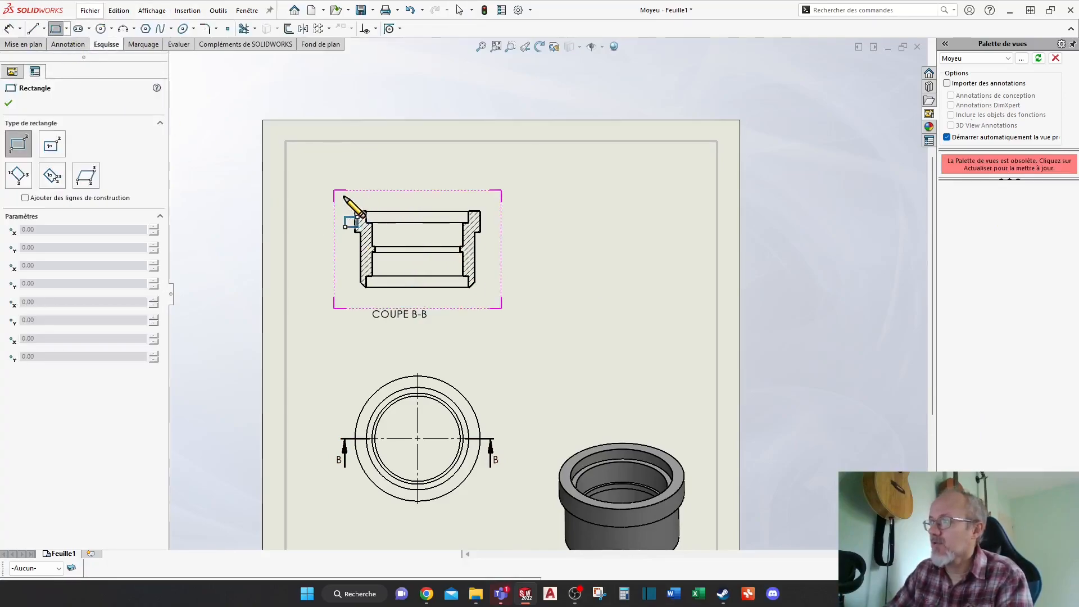
left_click(381, 300)
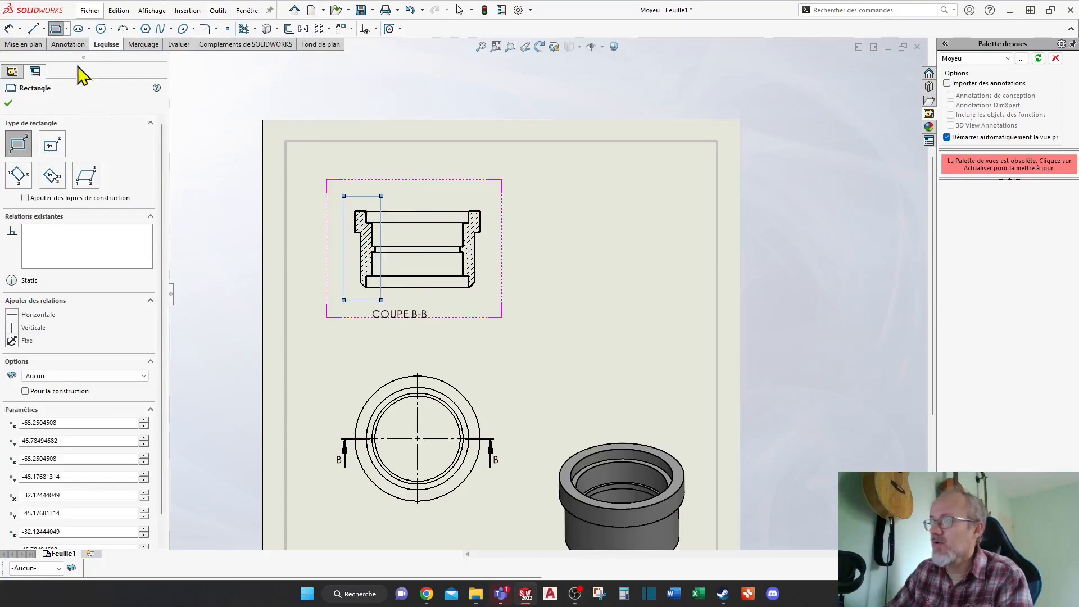
Step: Create a detail view from the rectangular profile and place it to the right of section B-B, above the pictorial view
left_click(31, 46)
left_click(82, 29)
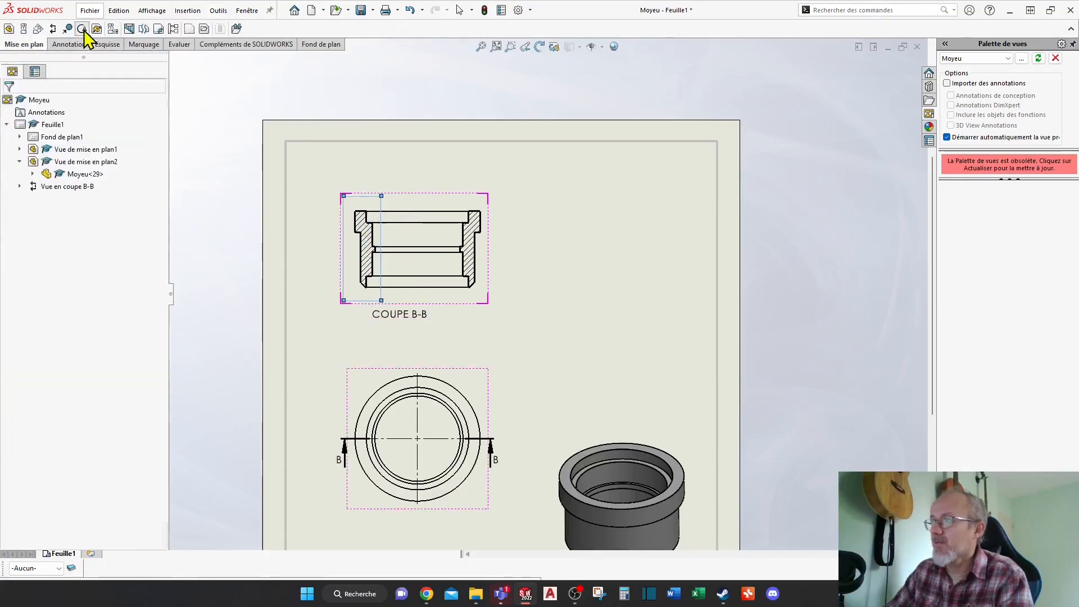
left_click(594, 307)
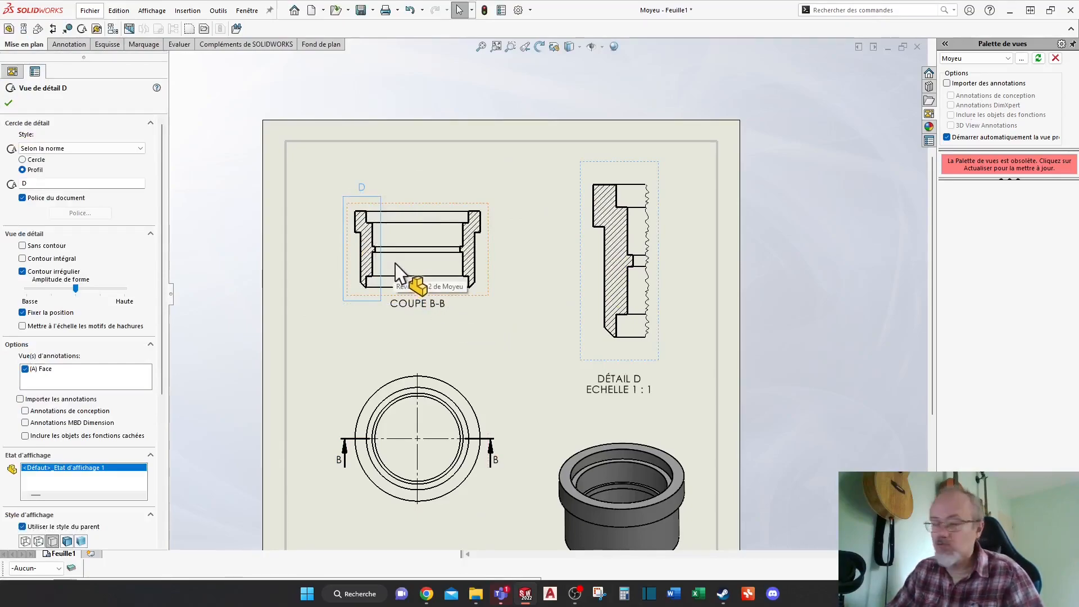
key("Escape")
key("Escape")
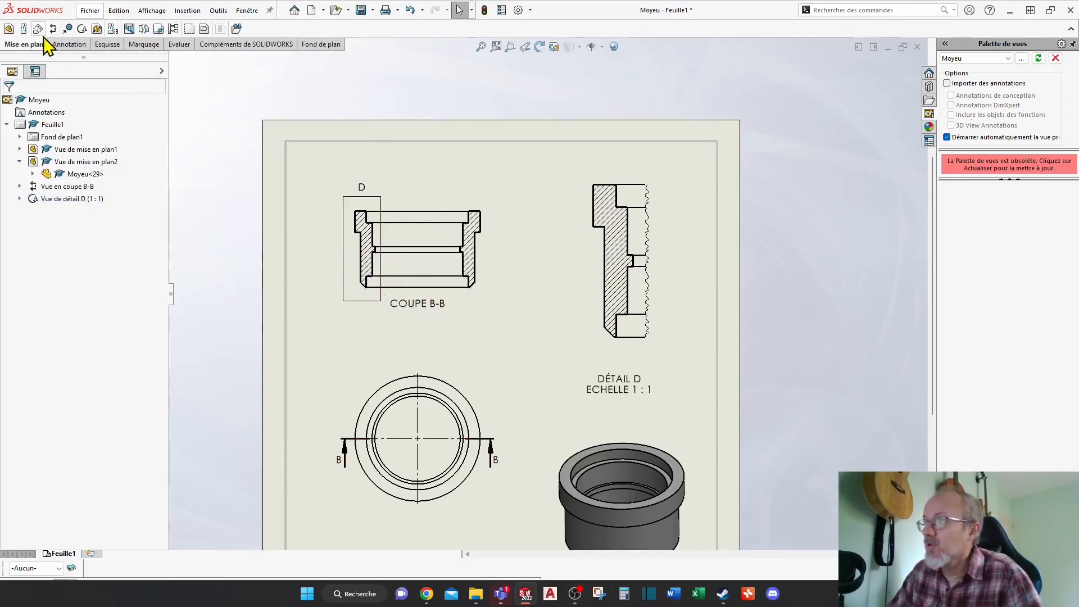
Step: Sketch a closed freeform spline on the sheet, crossing the right wall of section B-B and looping through the space beside it
left_click(78, 43)
left_click(106, 44)
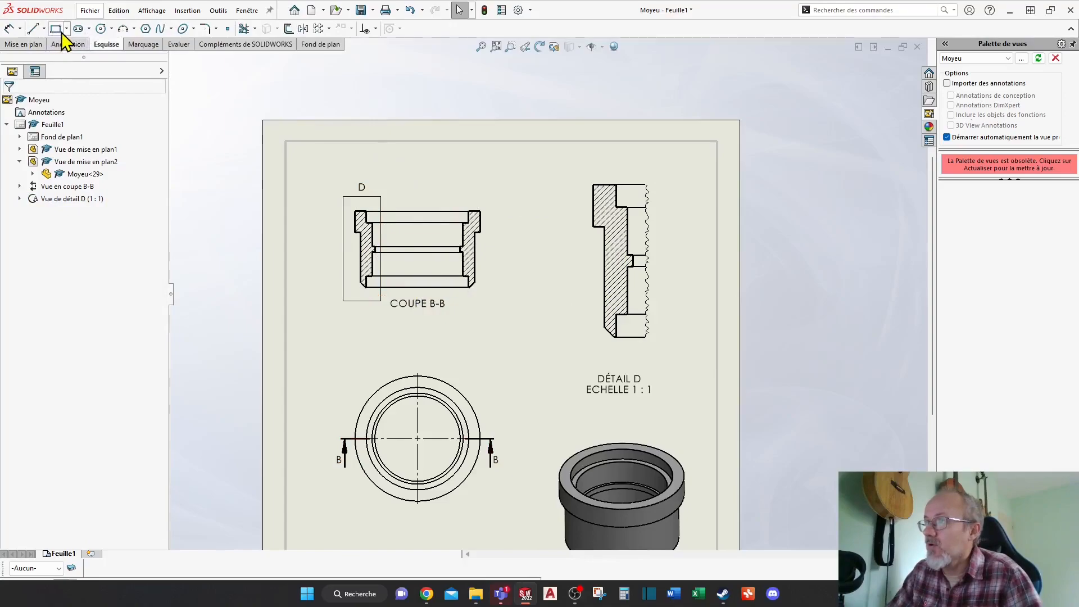
left_click(160, 31)
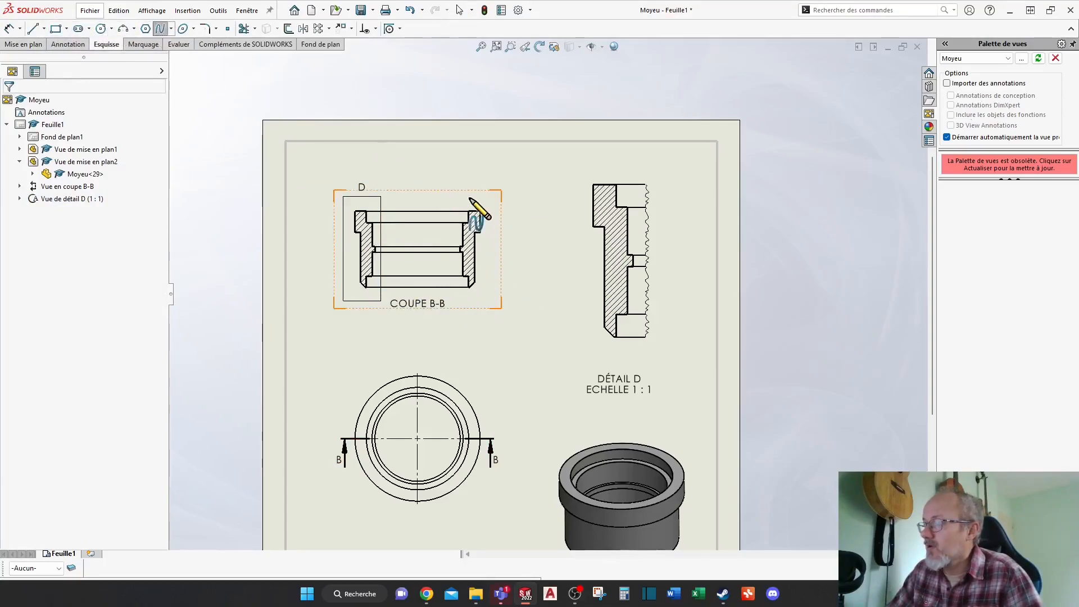
left_click(533, 326)
left_click(489, 352)
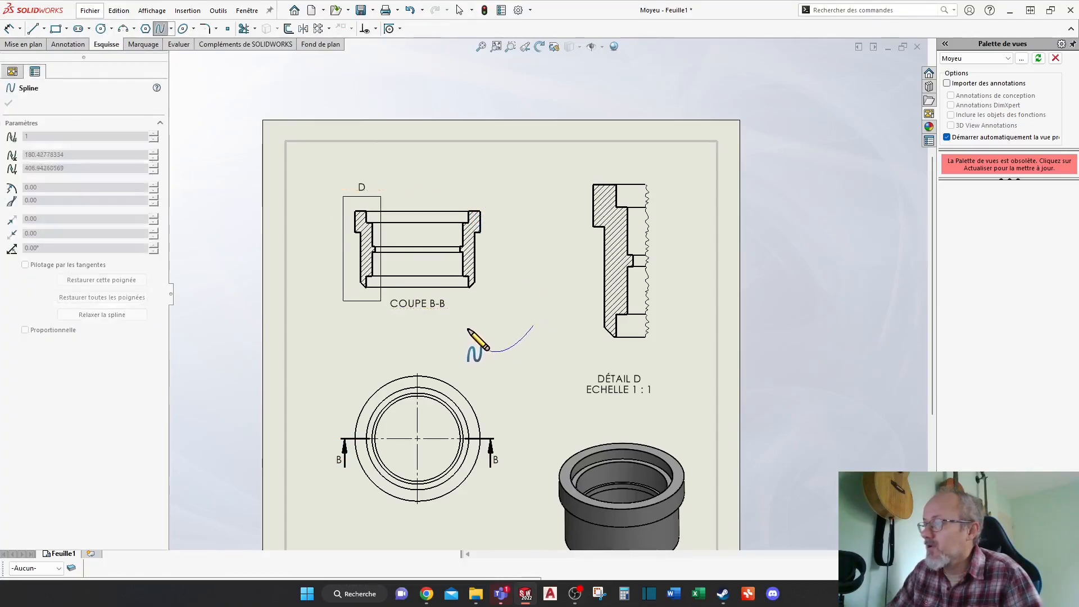
left_click(522, 239)
left_click(405, 214)
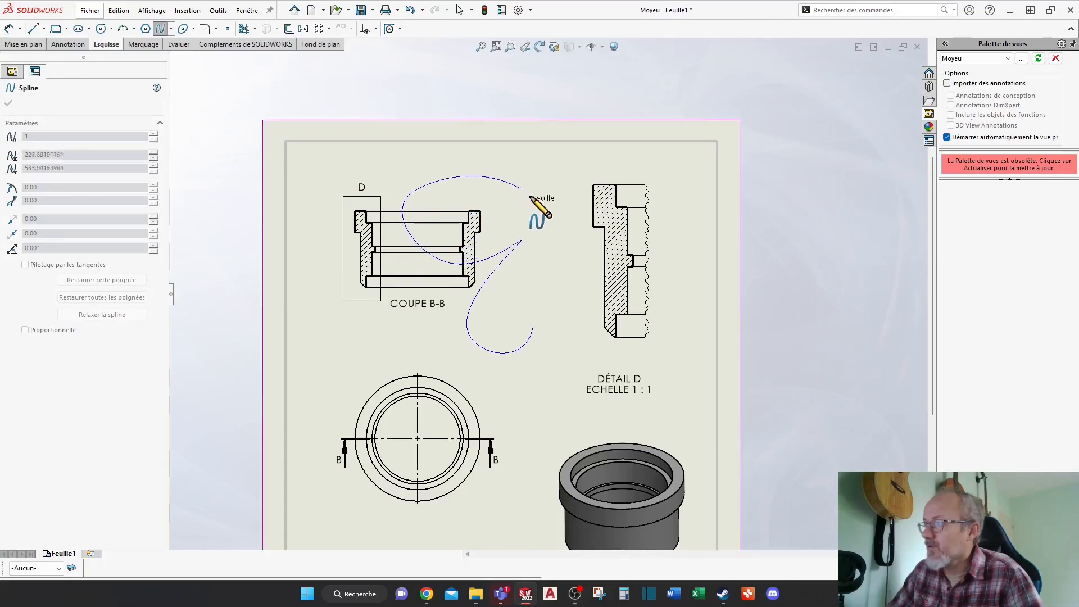
left_click(534, 325)
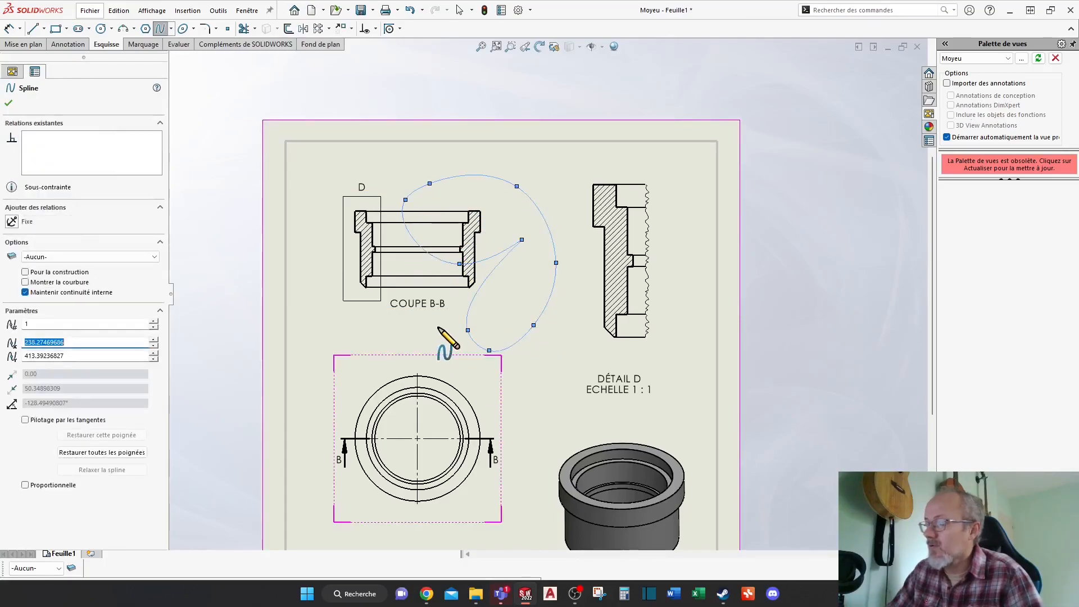
key("Escape")
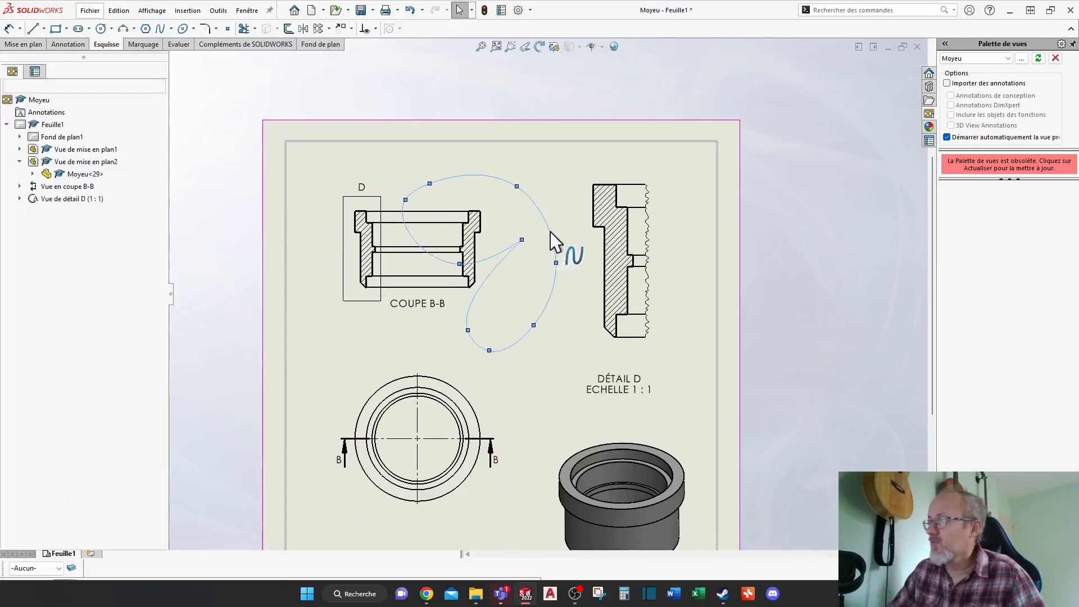
left_click(76, 45)
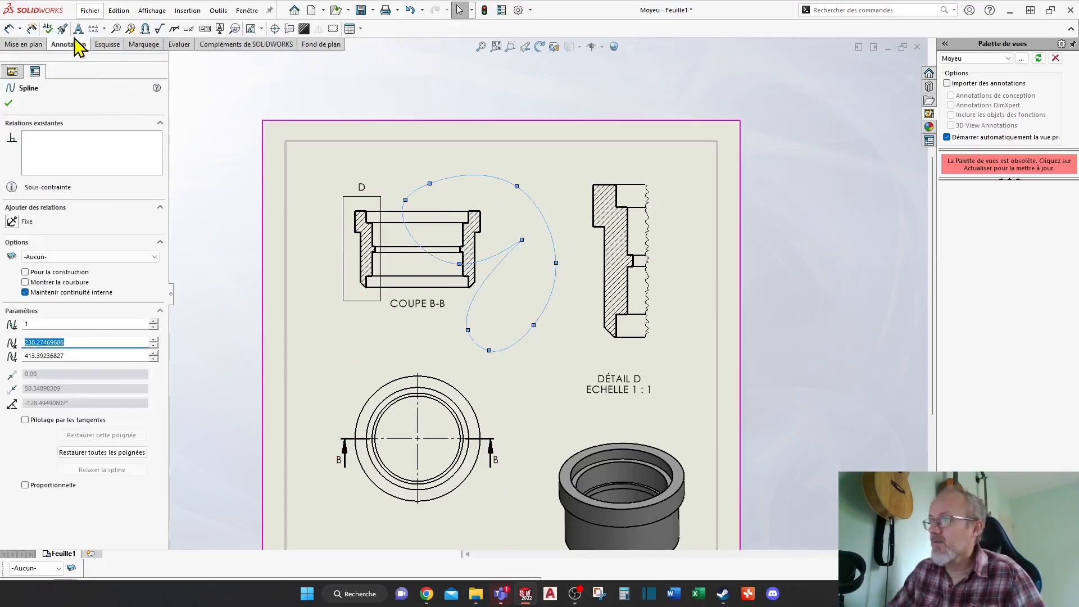
left_click(39, 44)
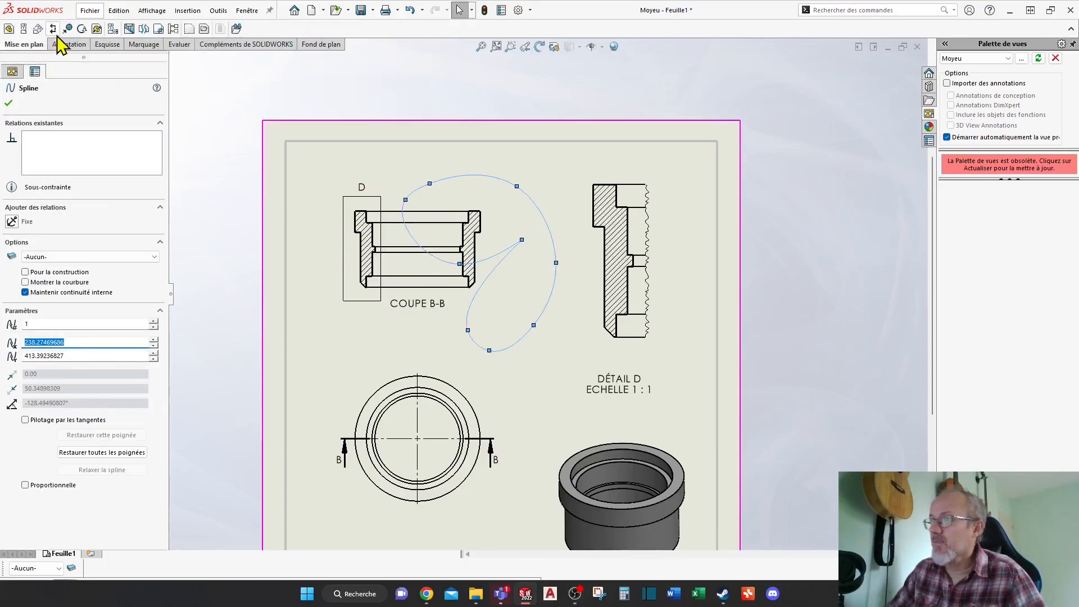
Step: Try a detail view from the closed spline over section B-B's right wall, cancel it and delete the spline
left_click(82, 29)
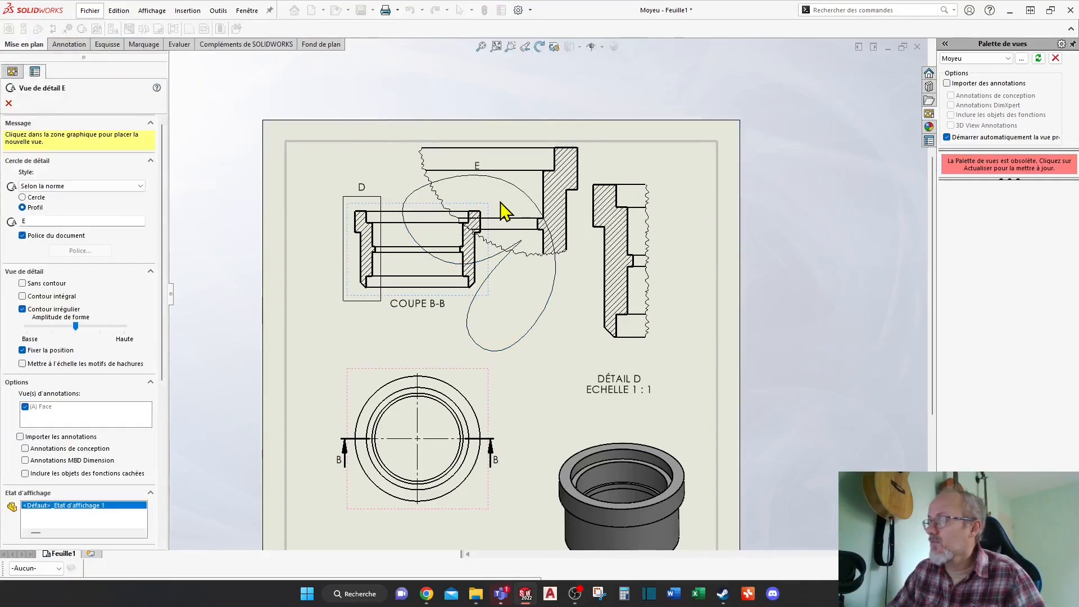
key("Escape")
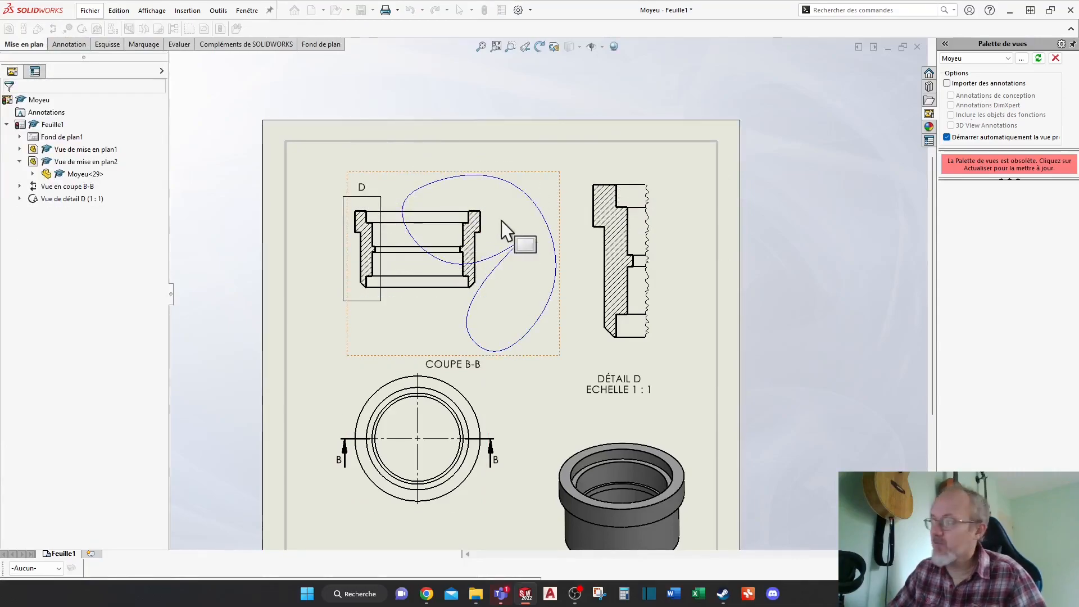
left_click(524, 198)
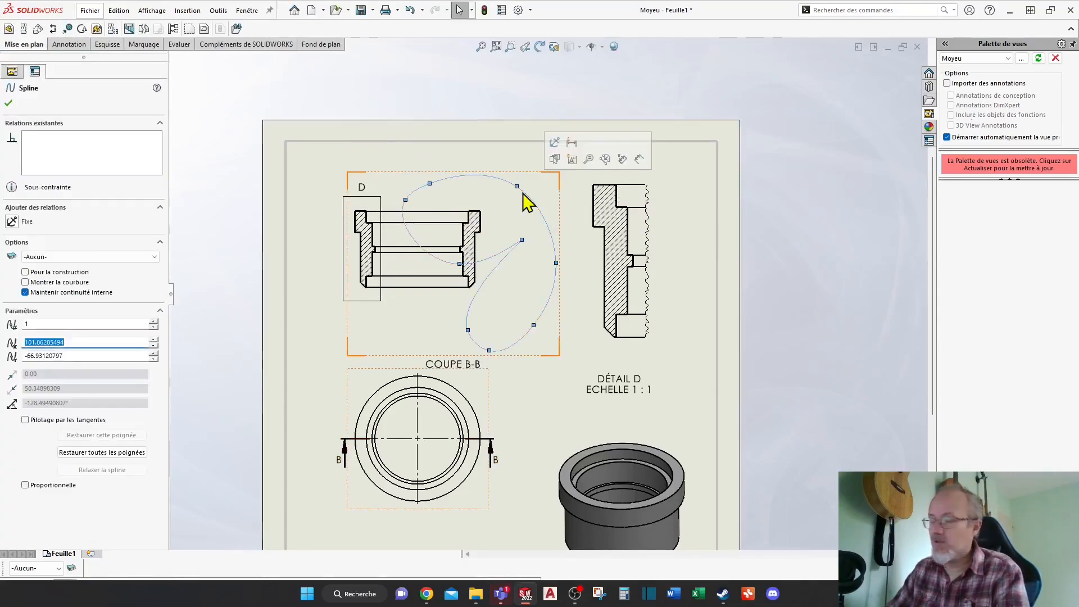
key("Delete")
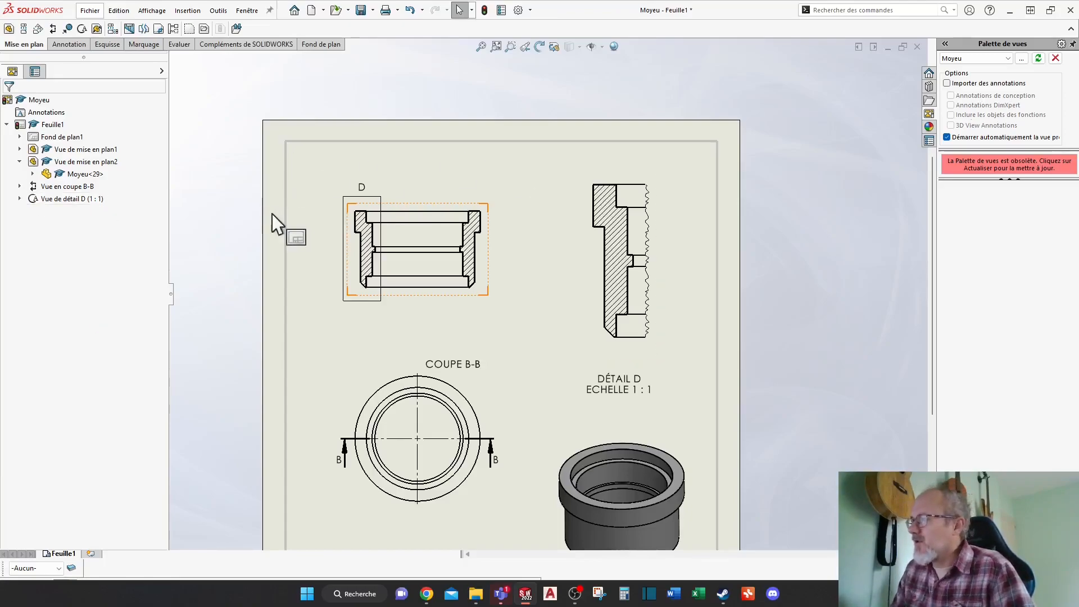
Step: Start a broken-out section on the top view, outlining it with a closed spline around the lower-right part of the ring
scroll(225, 281, "up", 3)
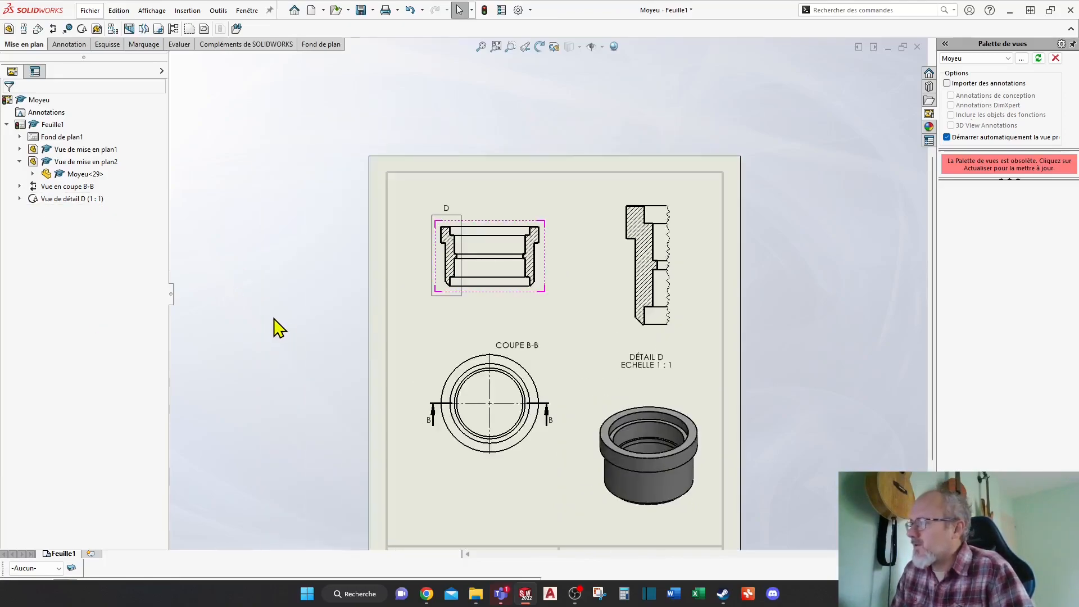
middle_click_drag(362, 388, 290, 301, "ctrl")
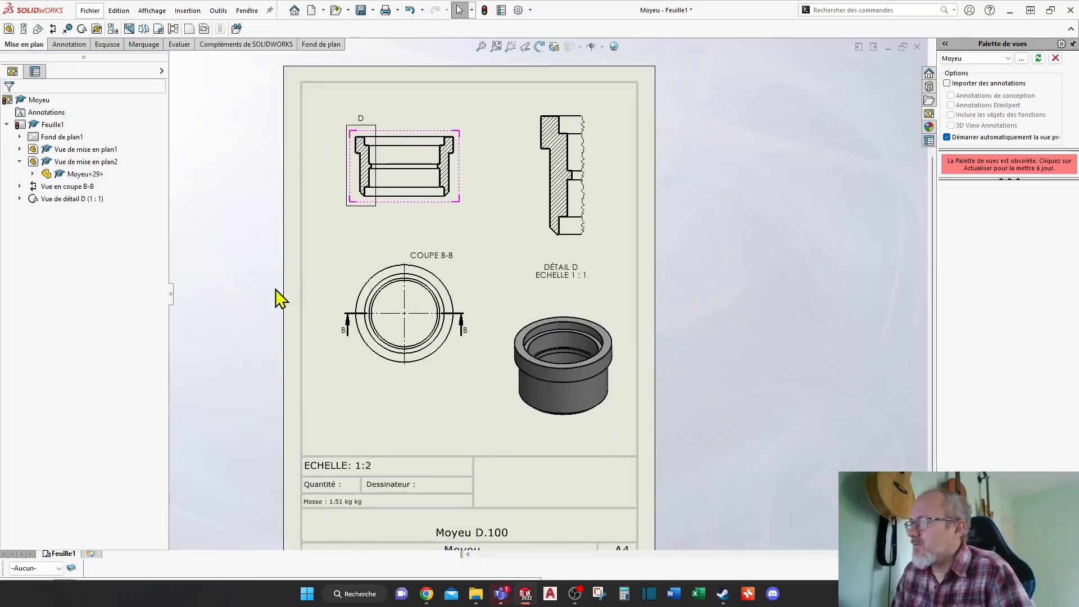
left_click(247, 183)
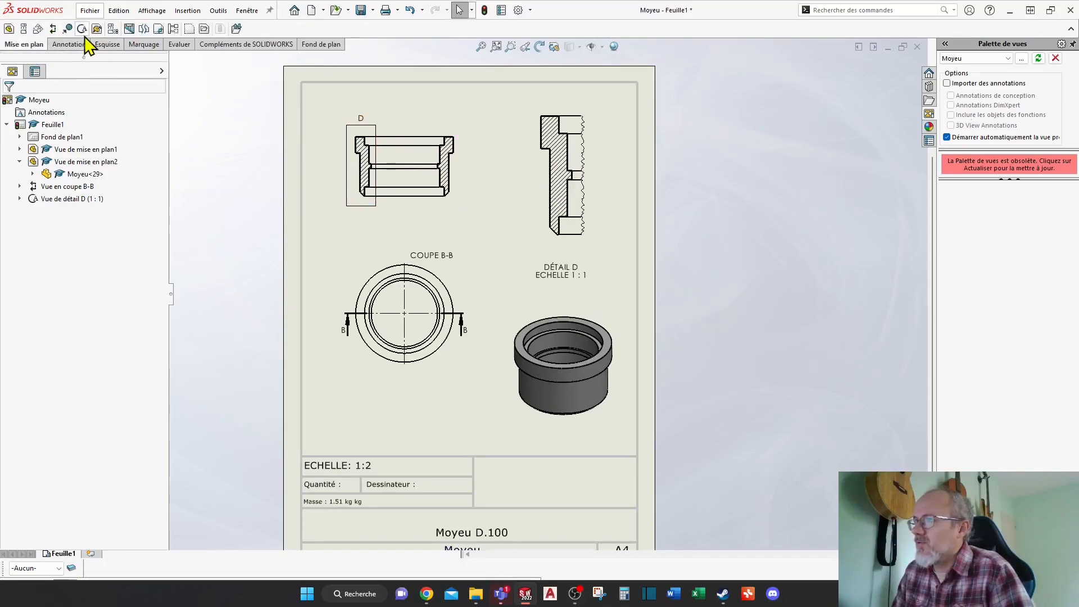
left_click(130, 29)
scroll(482, 374, "down", 5)
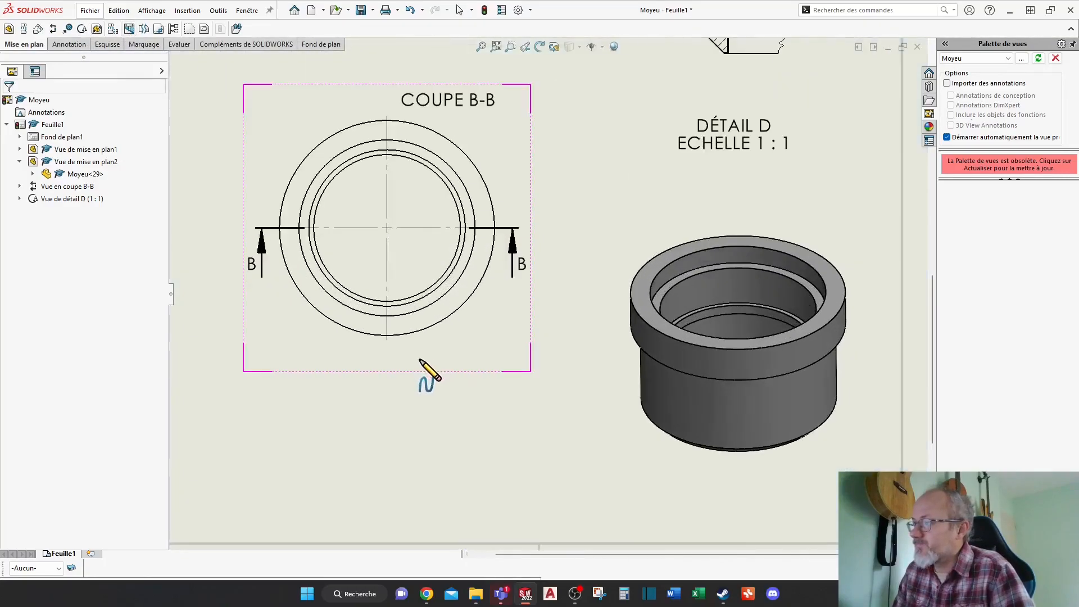
left_click(409, 331)
left_click(404, 284)
left_click(479, 273)
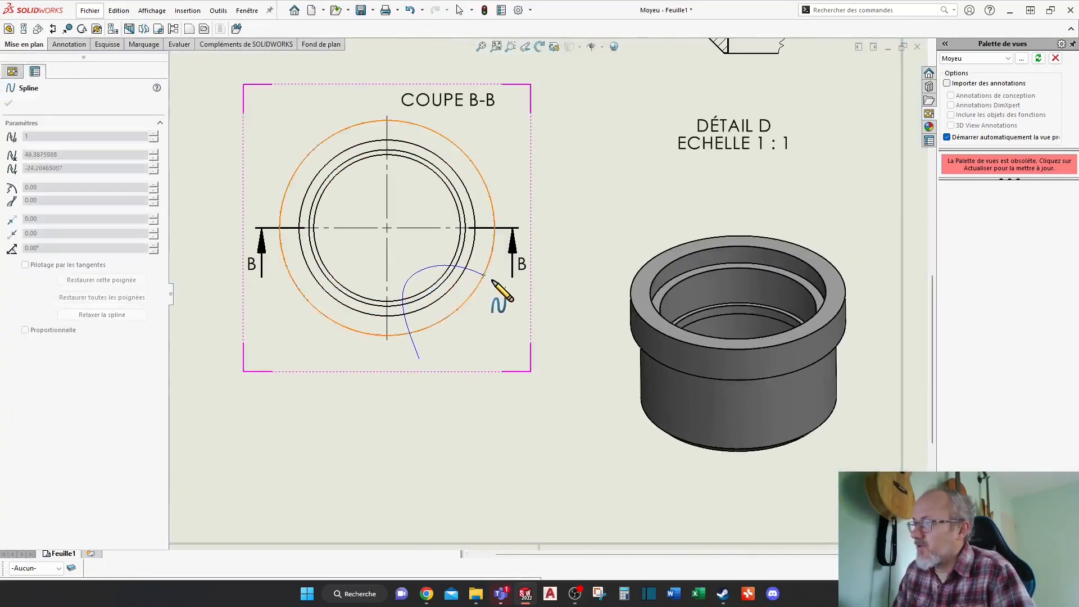
left_click(512, 326)
left_click(418, 359)
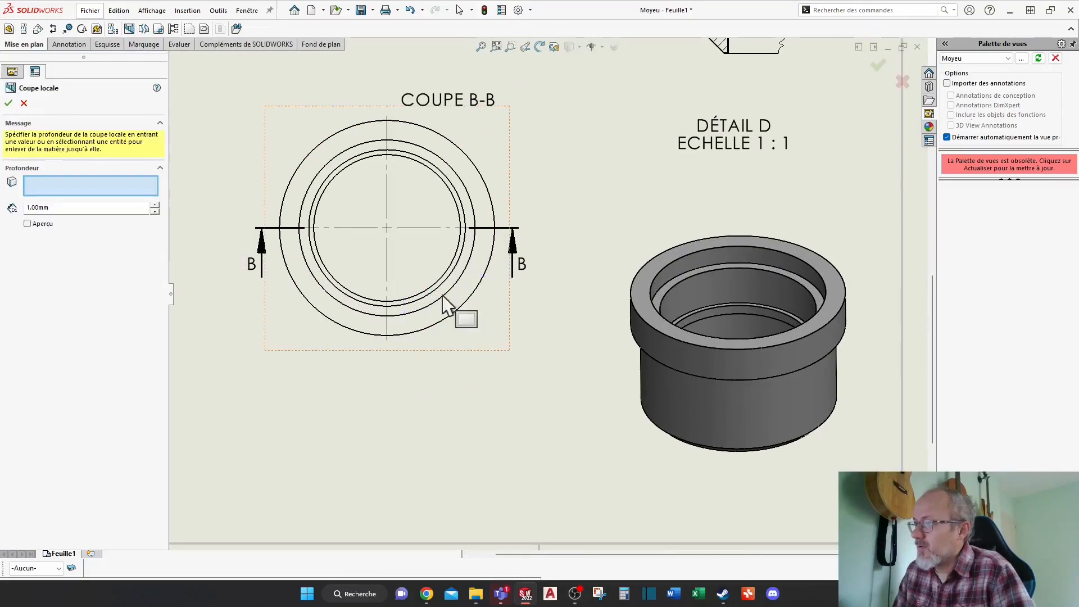
Step: Set the broken-out section's depth to 50 mm, preview it and accept the cut
key("Tab")
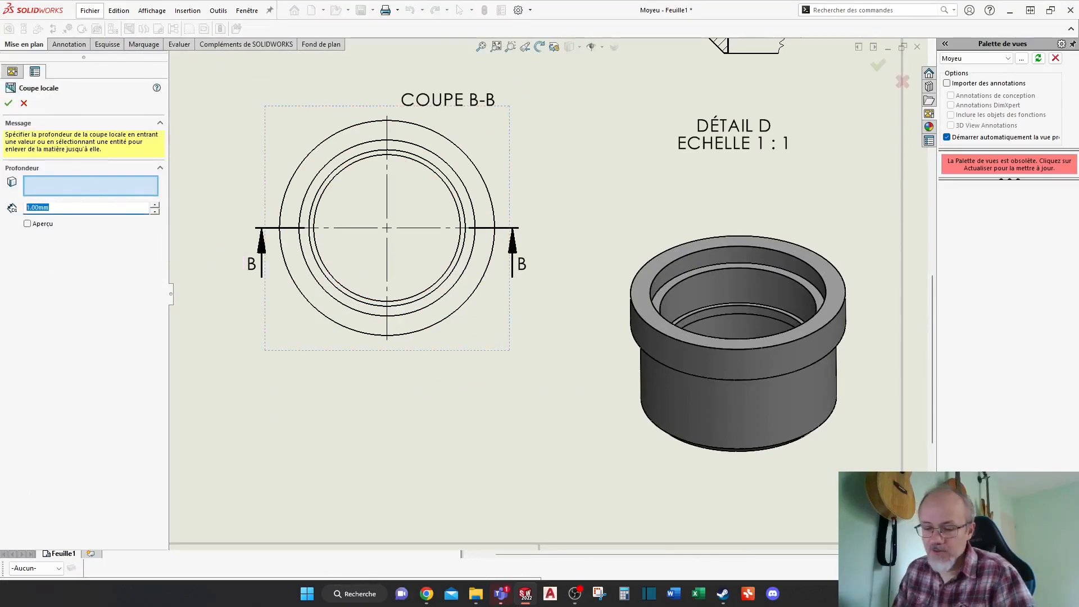
type("50")
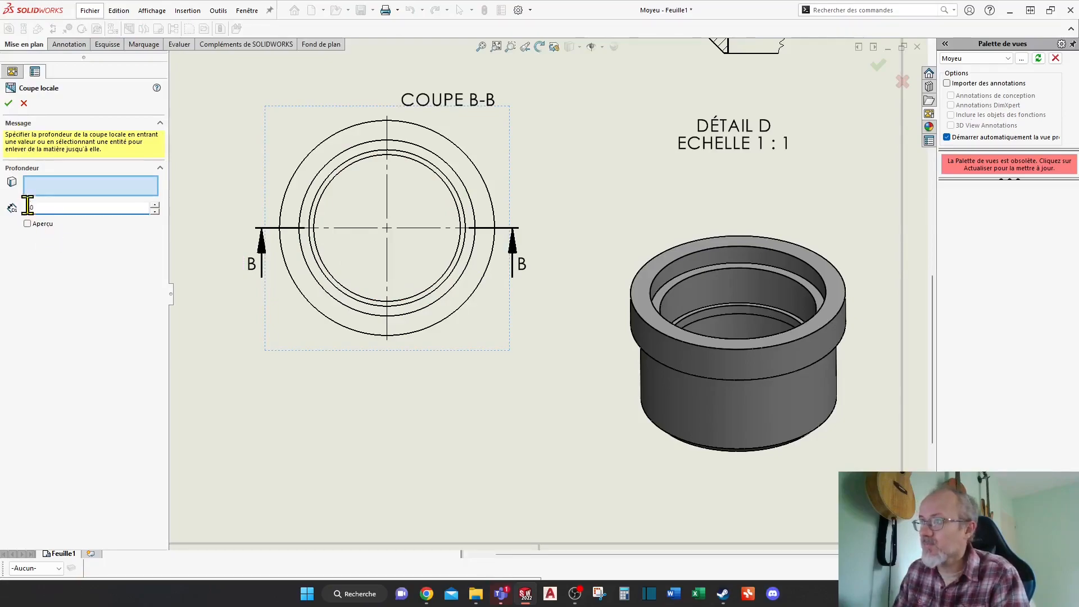
left_click(28, 225)
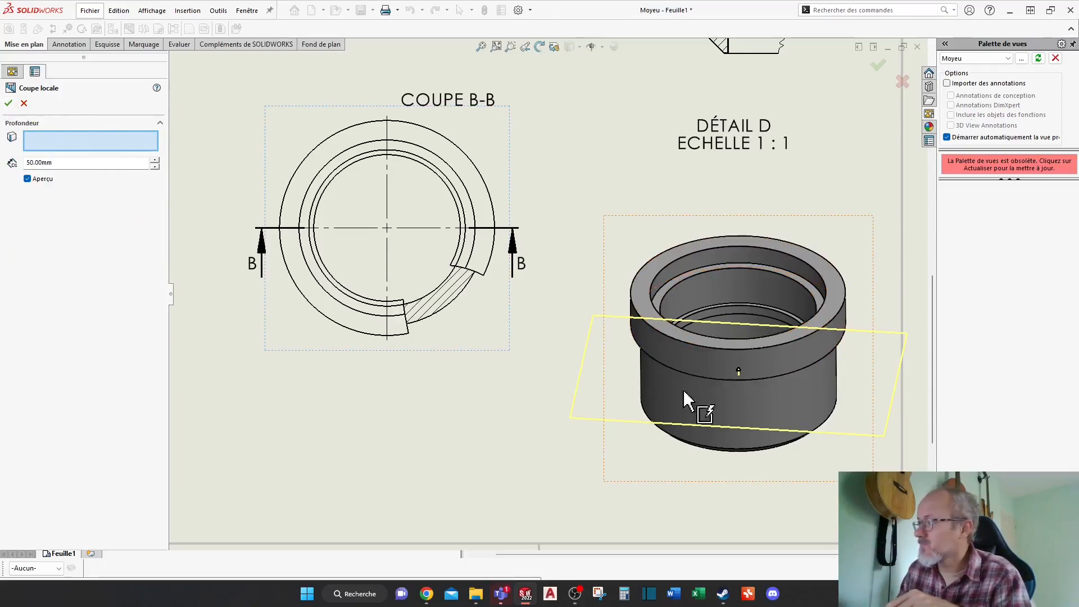
left_click(8, 102)
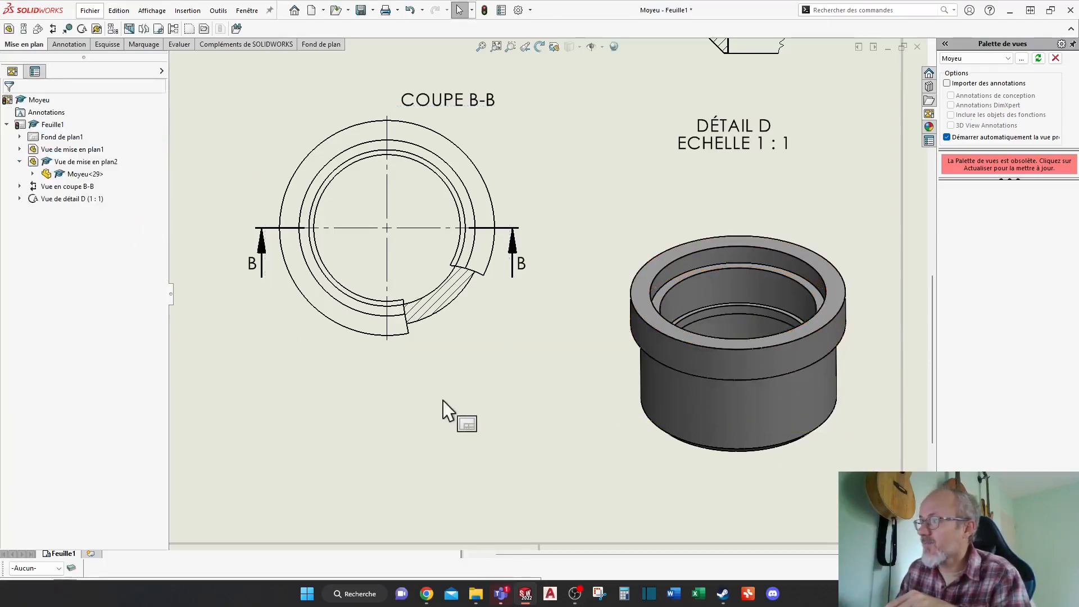
Step: Rotate the top view in 3D to examine the broken-out section, and decline changing the view's orientation
left_click(458, 320)
left_click(554, 46)
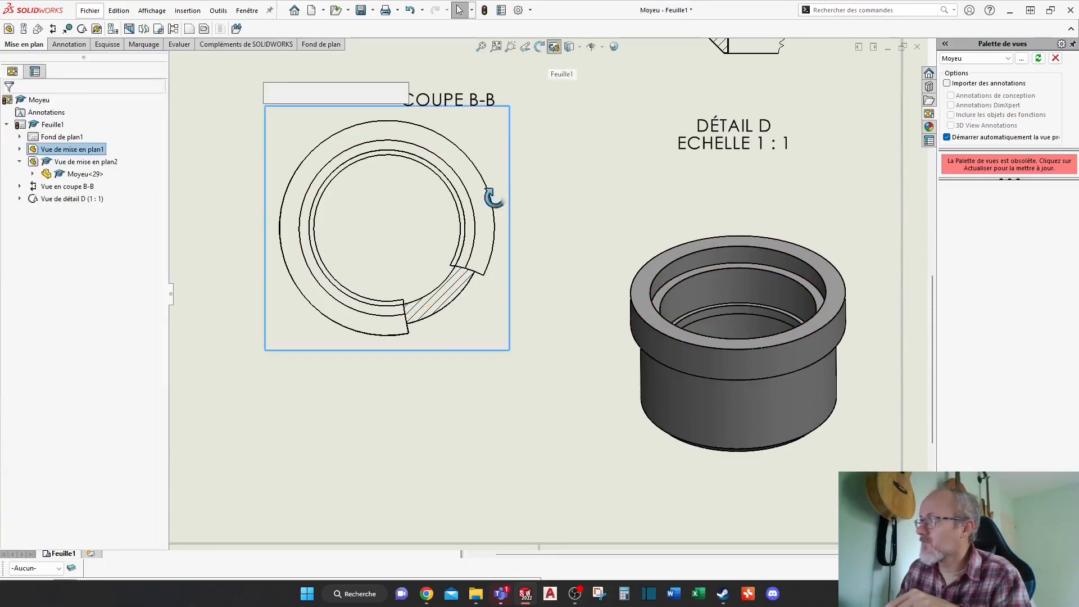
mouse_move(446, 329)
left_mouse_down()
mouse_move(436, 265)
mouse_move(385, 212)
mouse_move(311, 213)
mouse_move(357, 260)
mouse_move(309, 116)
left_mouse_up()
left_click(271, 94)
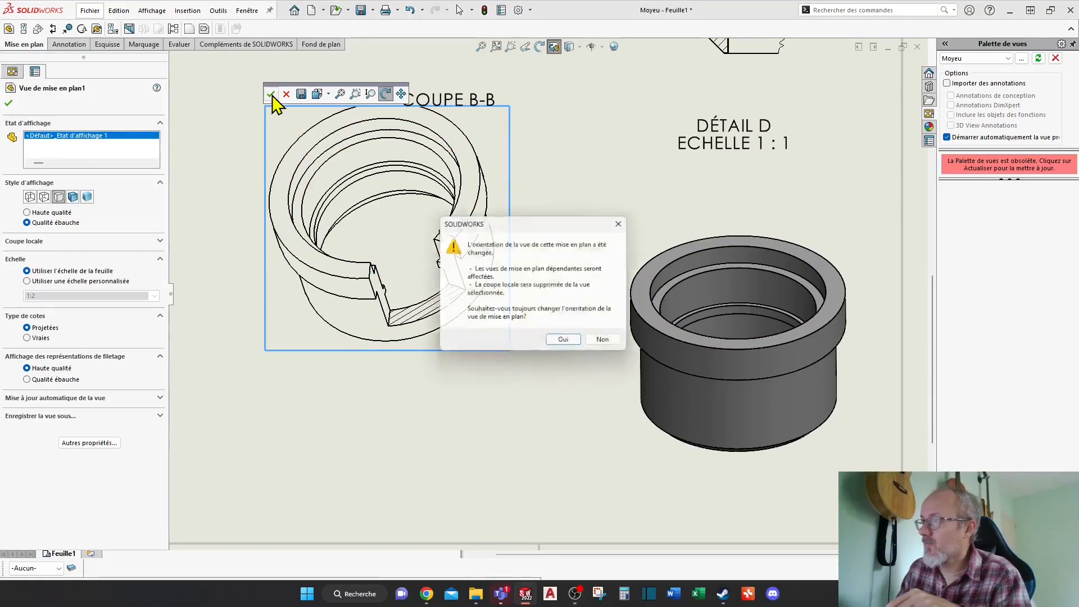
left_click(608, 343)
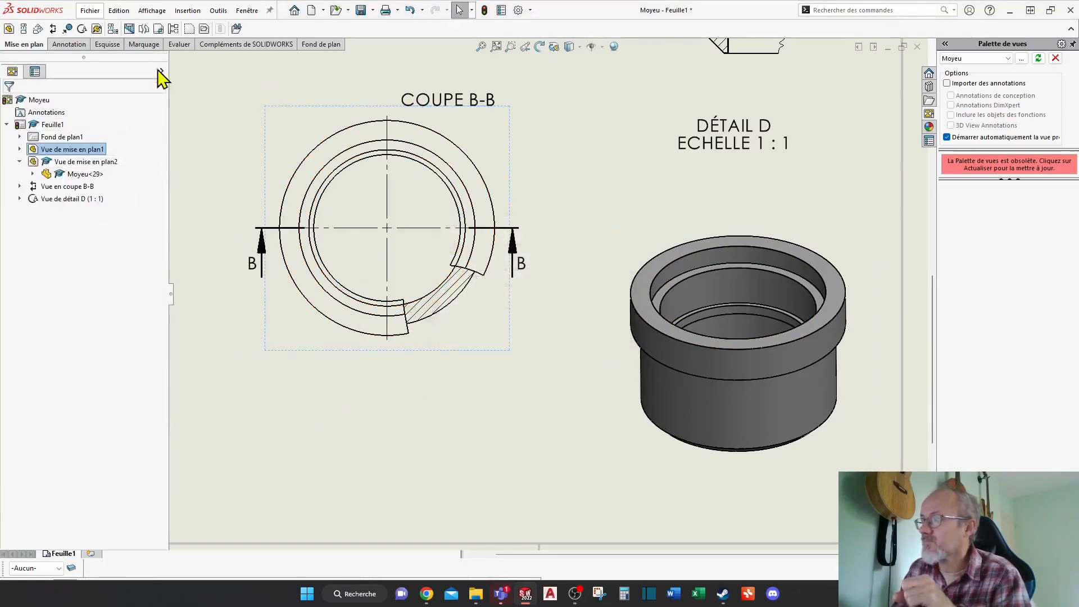
Step: Delete the broken-out section from the top view along with its leftover closed spline
left_click(20, 149)
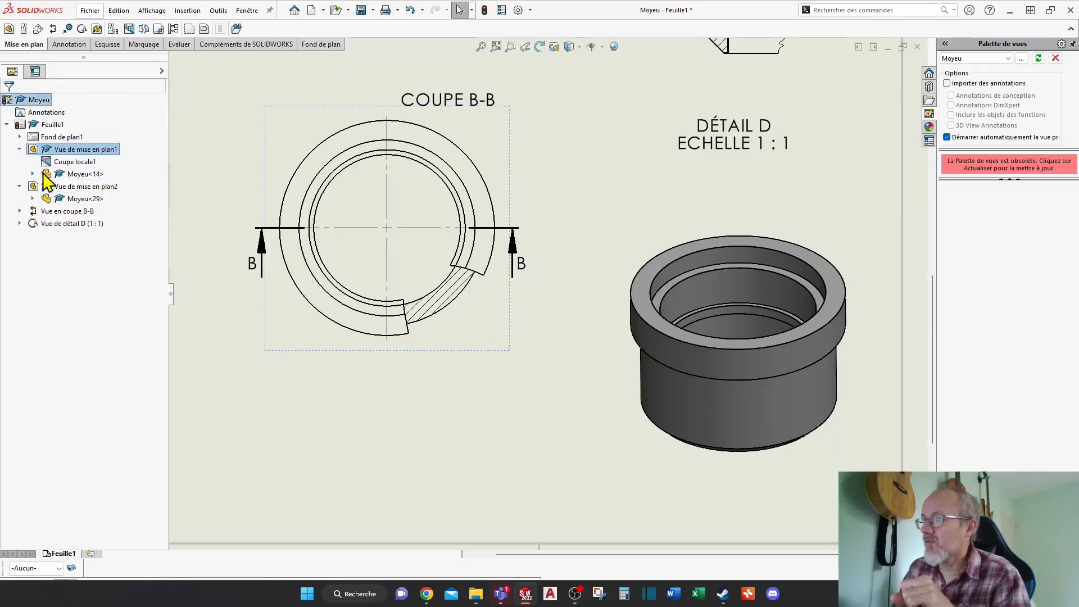
left_click(63, 162)
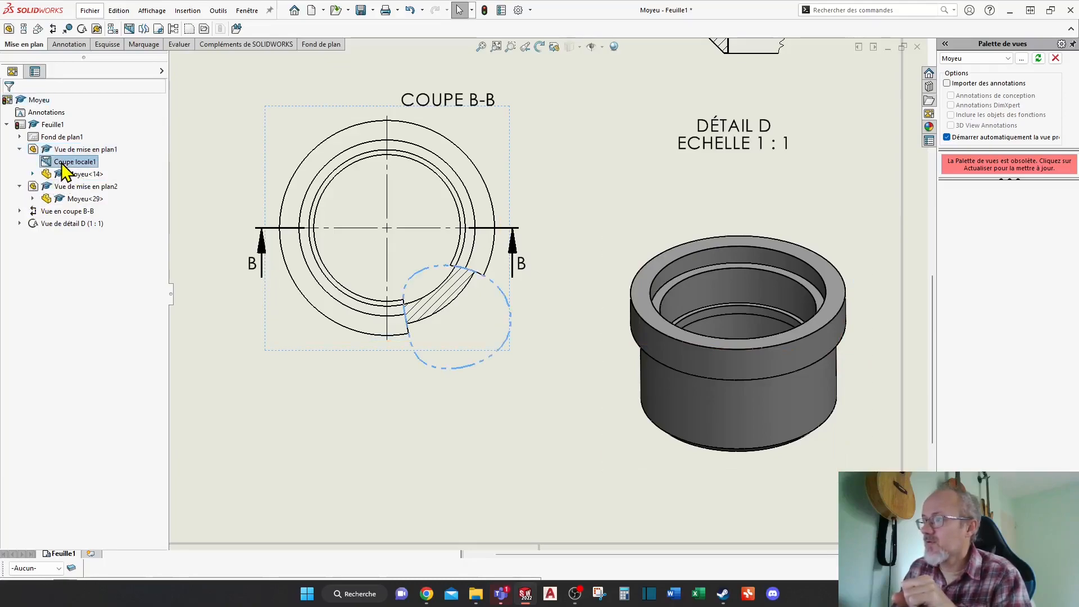
right_click(63, 165)
left_click(107, 180)
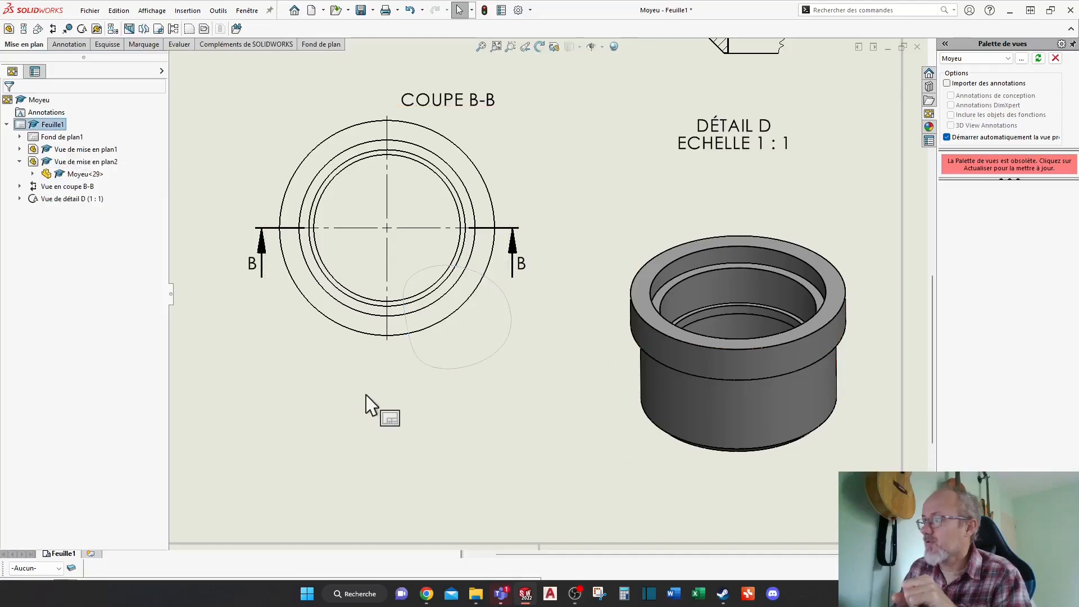
left_click(482, 366)
key("Delete")
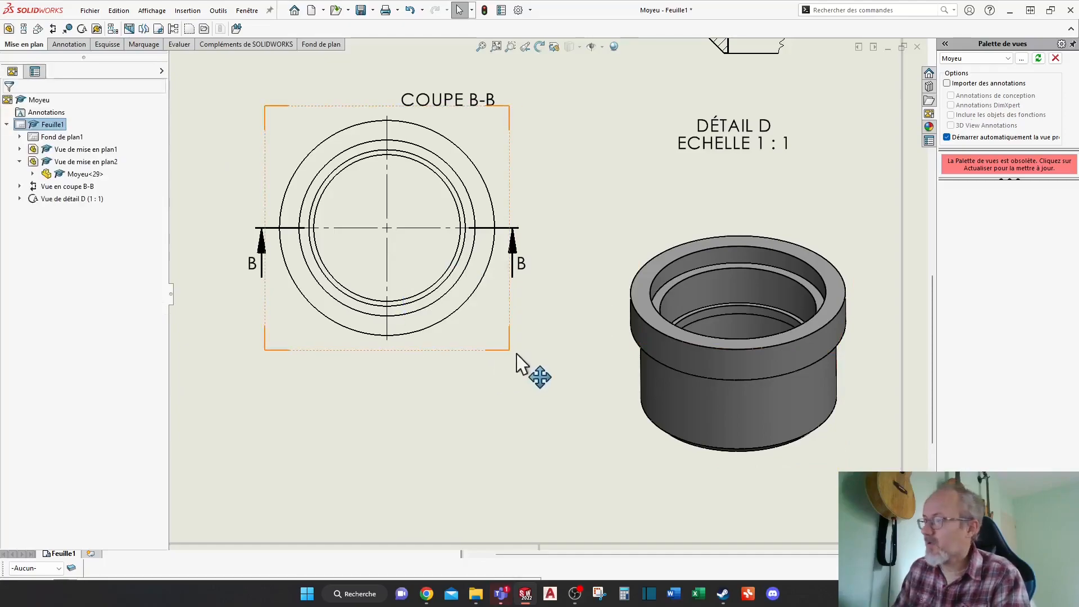
Step: Apply a broken view to the top view with two vertical jagged break lines around its centre and a 10 mm gap
scroll(547, 247, "up", 2)
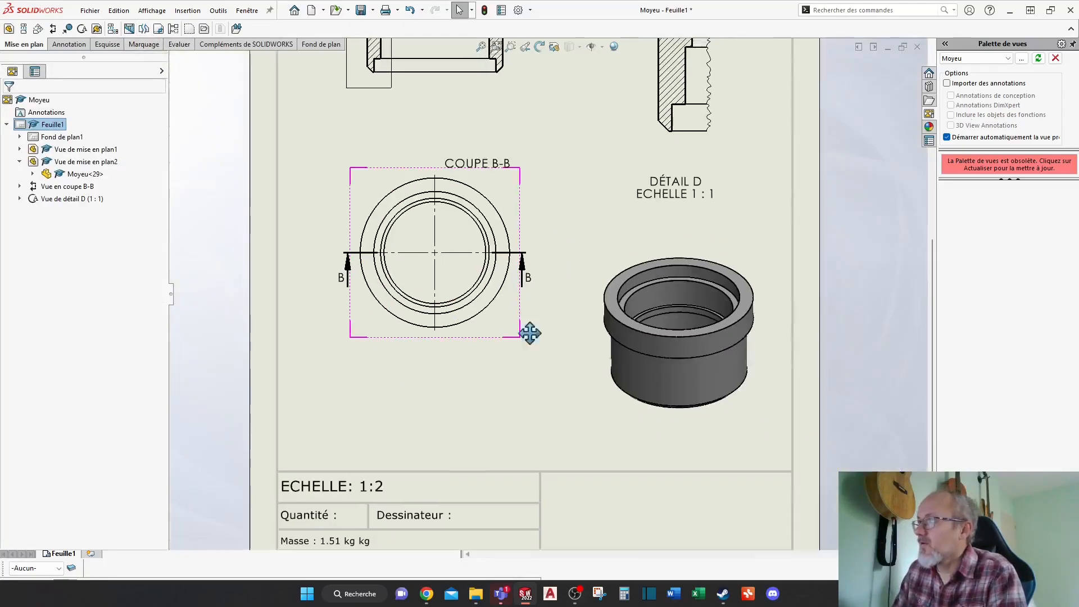
middle_click_drag(518, 304, 450, 464)
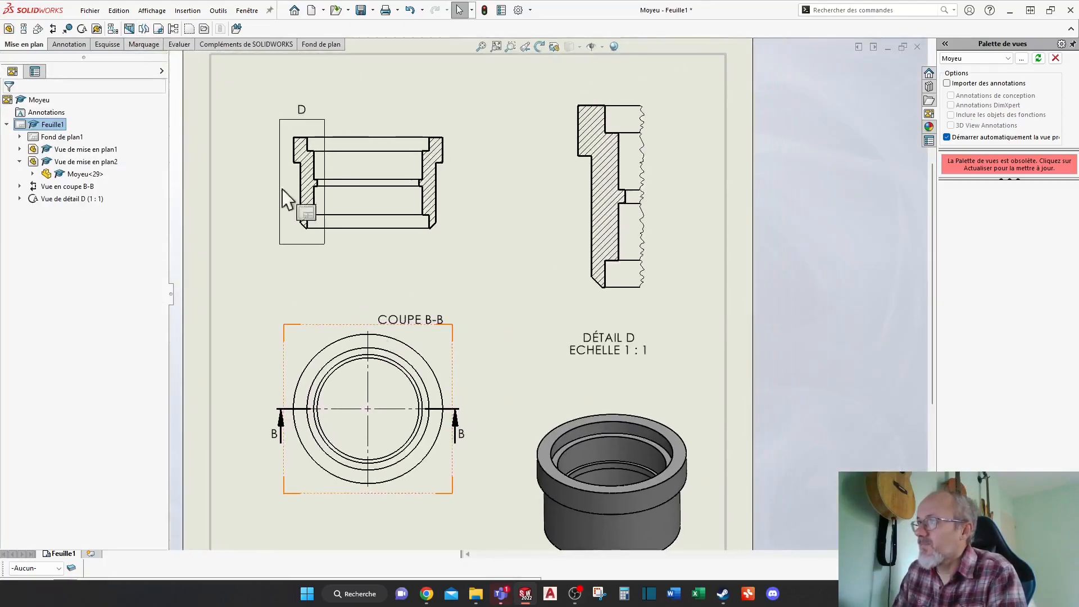
left_click(145, 34)
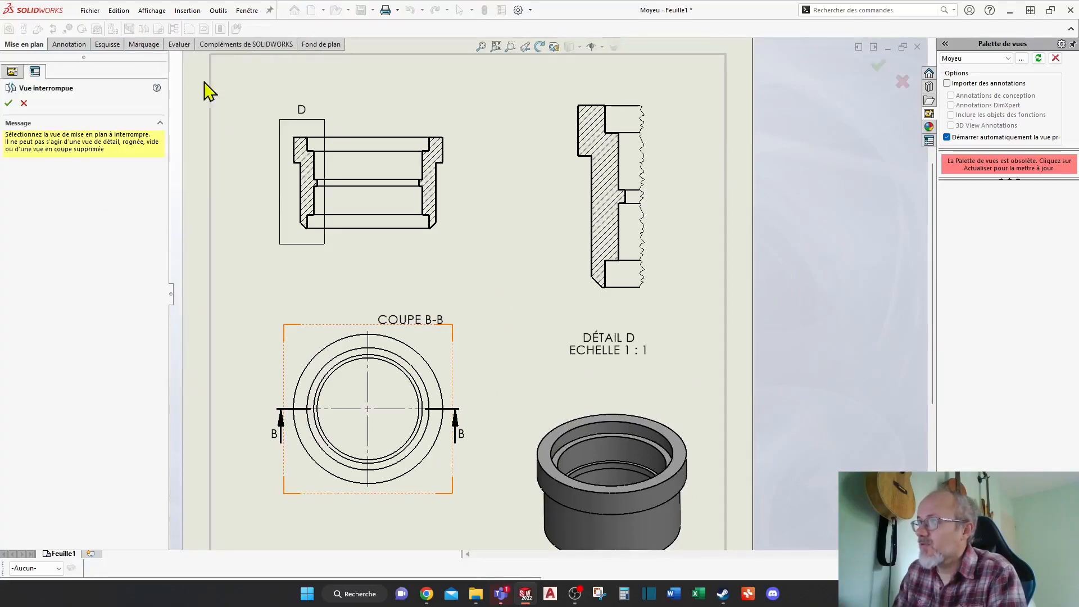
scroll(349, 340, "up", 3)
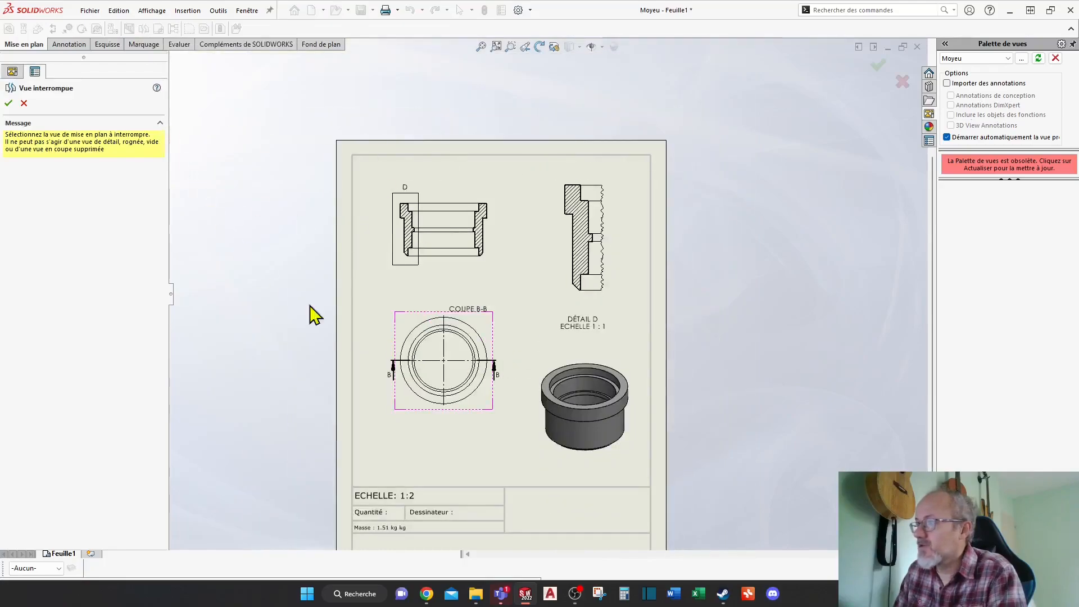
scroll(598, 351, "down", 1)
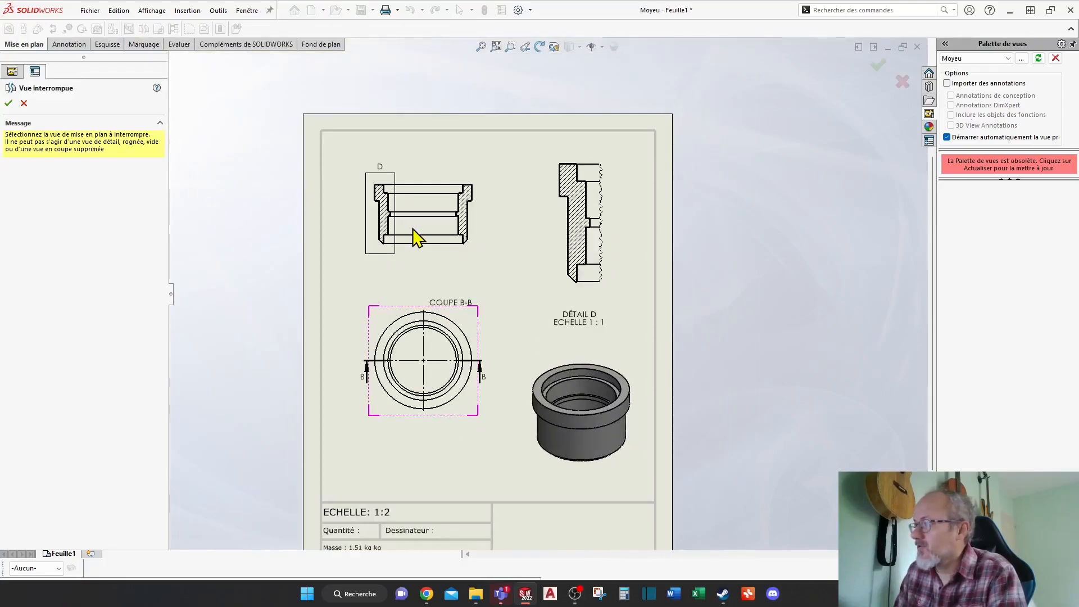
left_click(416, 360)
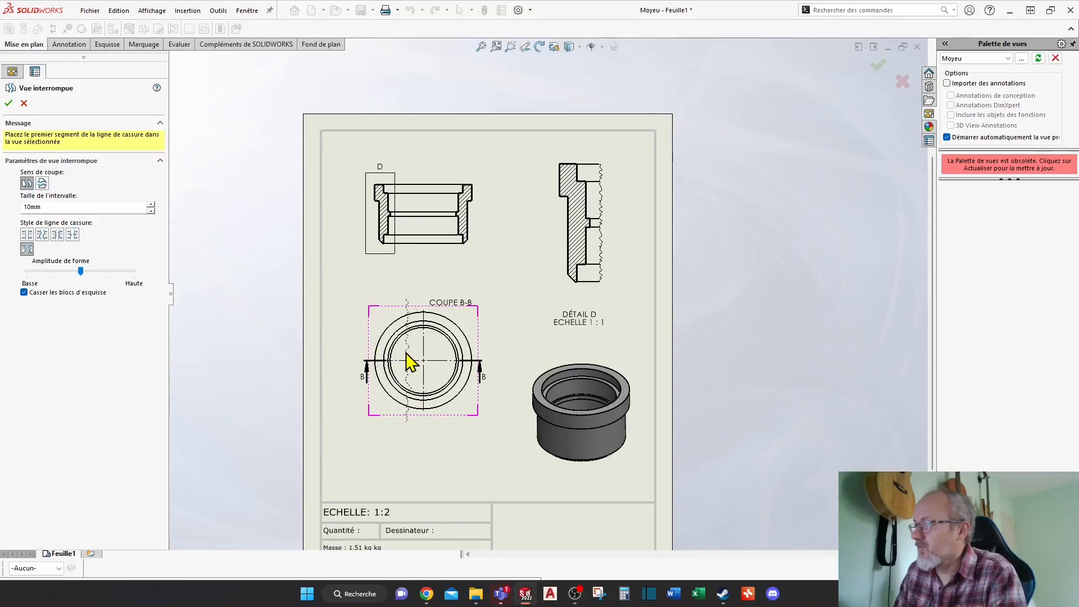
left_click(442, 358)
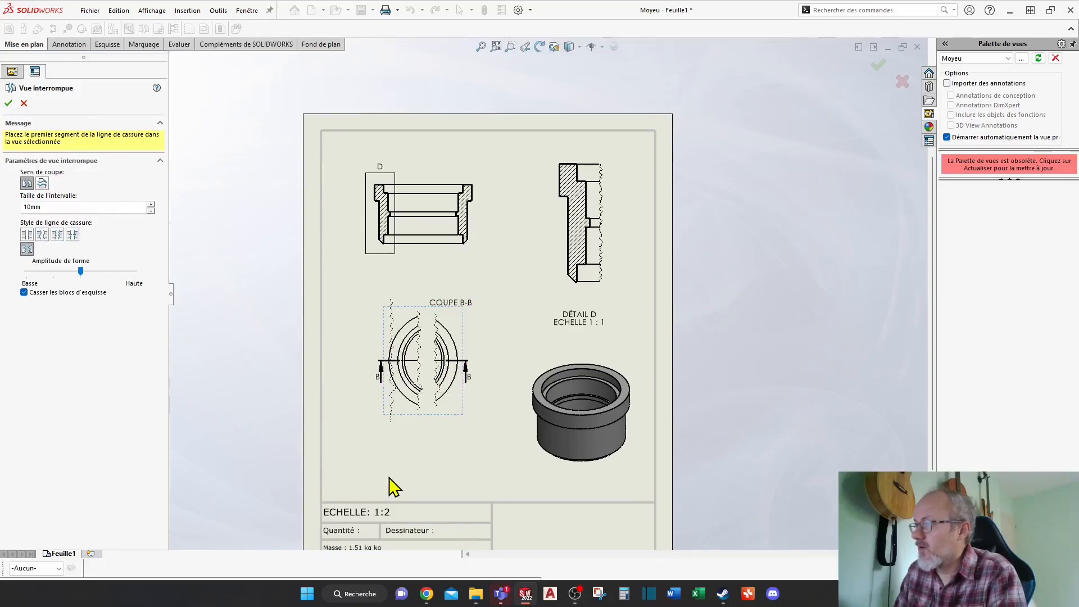
left_click(9, 102)
Step: Change the top view's break lines to the curved style and set the gap to 5 mm
scroll(505, 253, "down", 5)
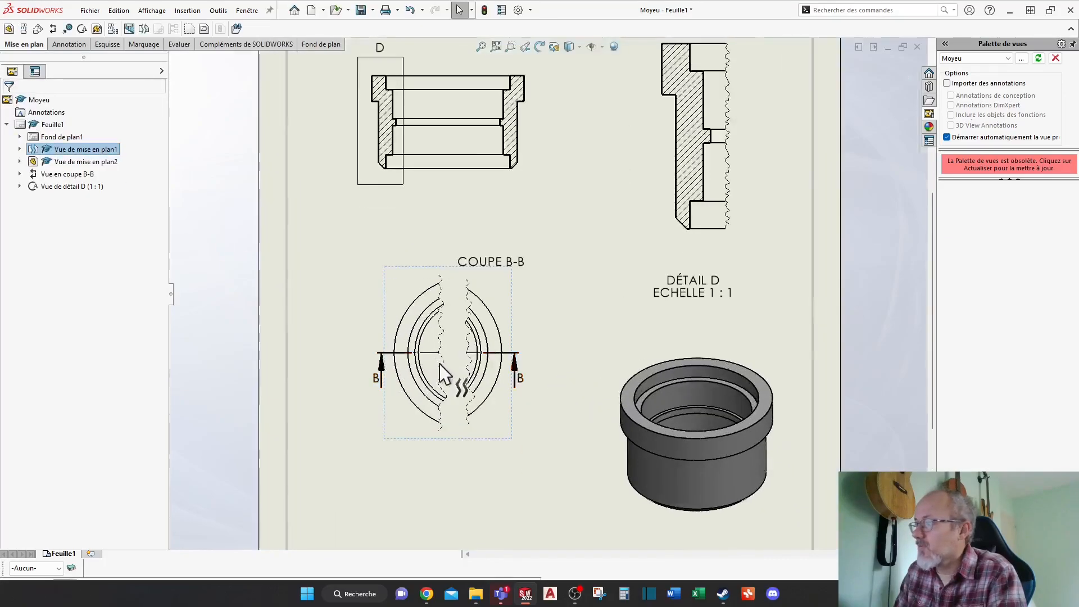
left_click(498, 243)
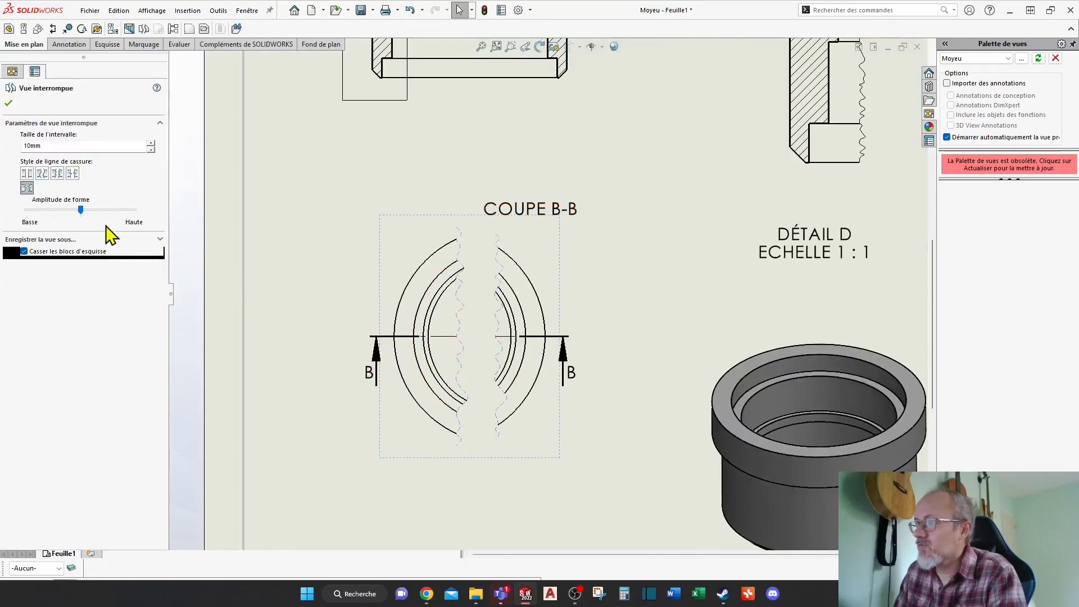
left_click(43, 174)
left_click(56, 173)
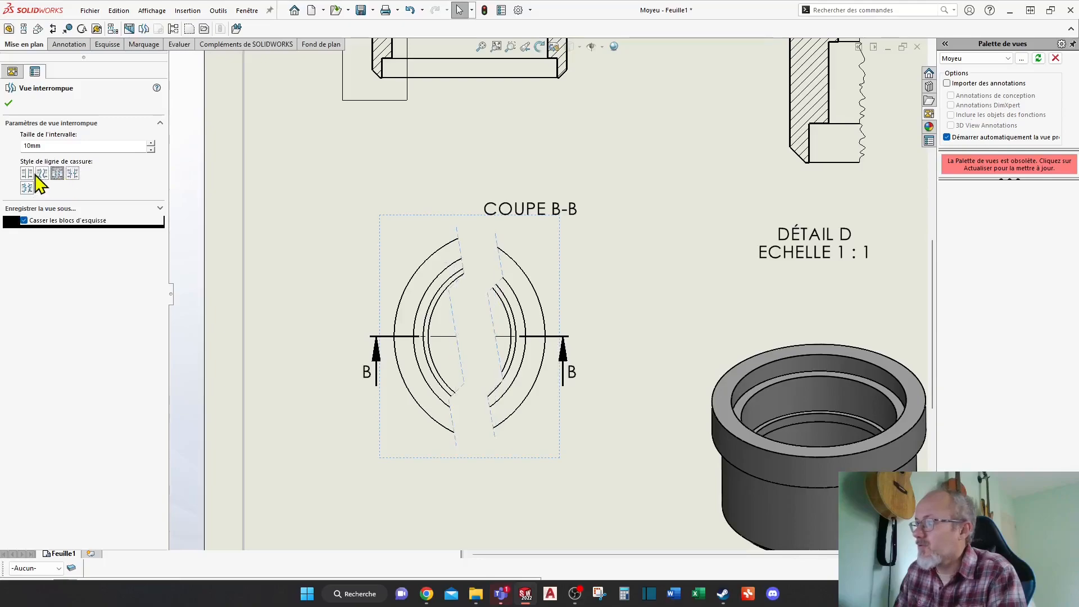
left_click(43, 173)
double_click(32, 145)
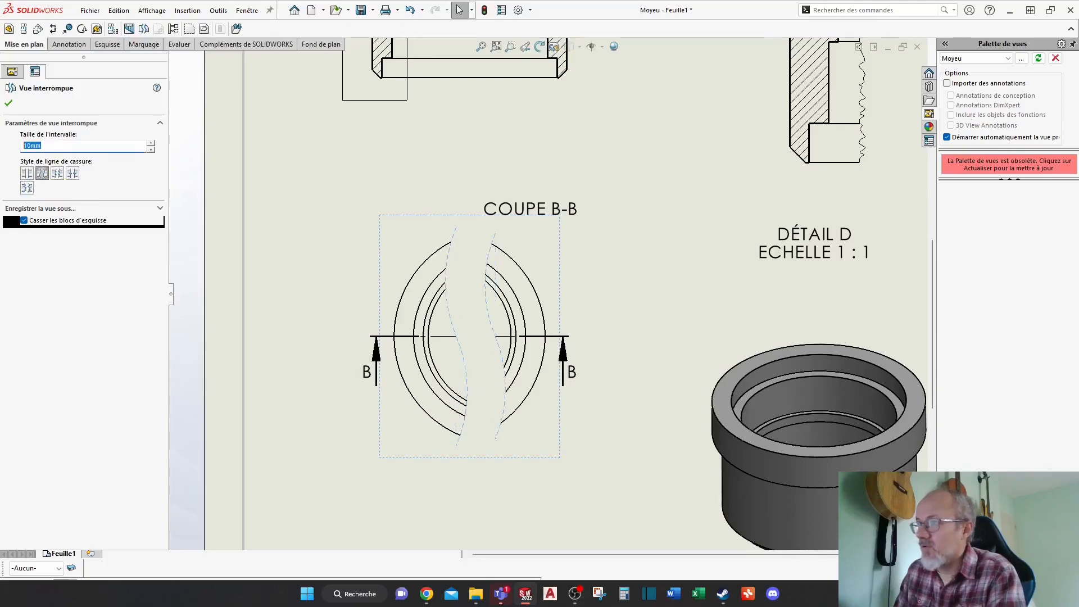
type("5")
key("Return")
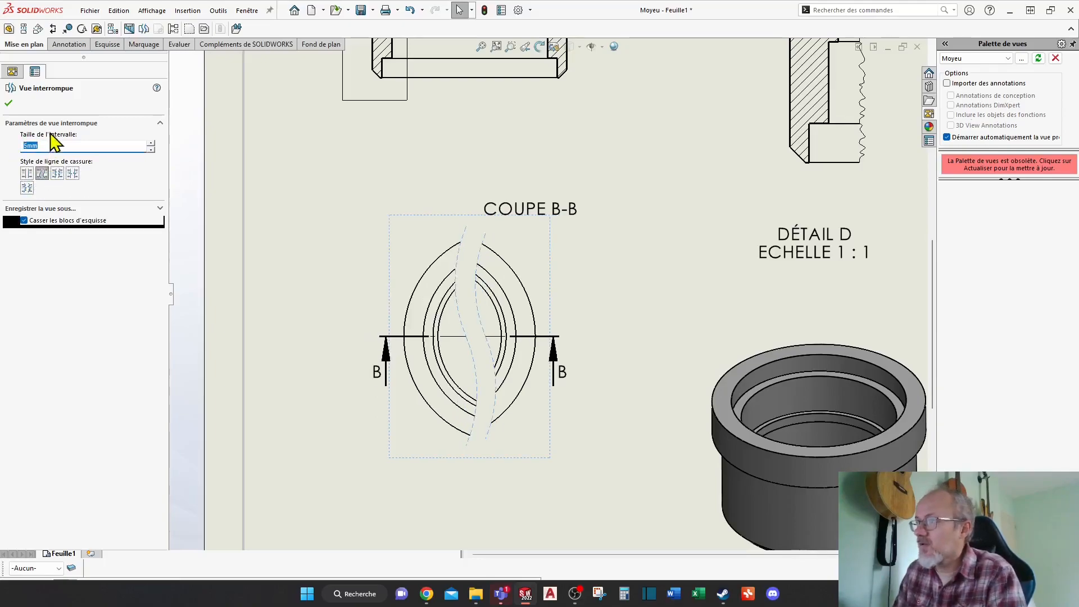
left_click(9, 103)
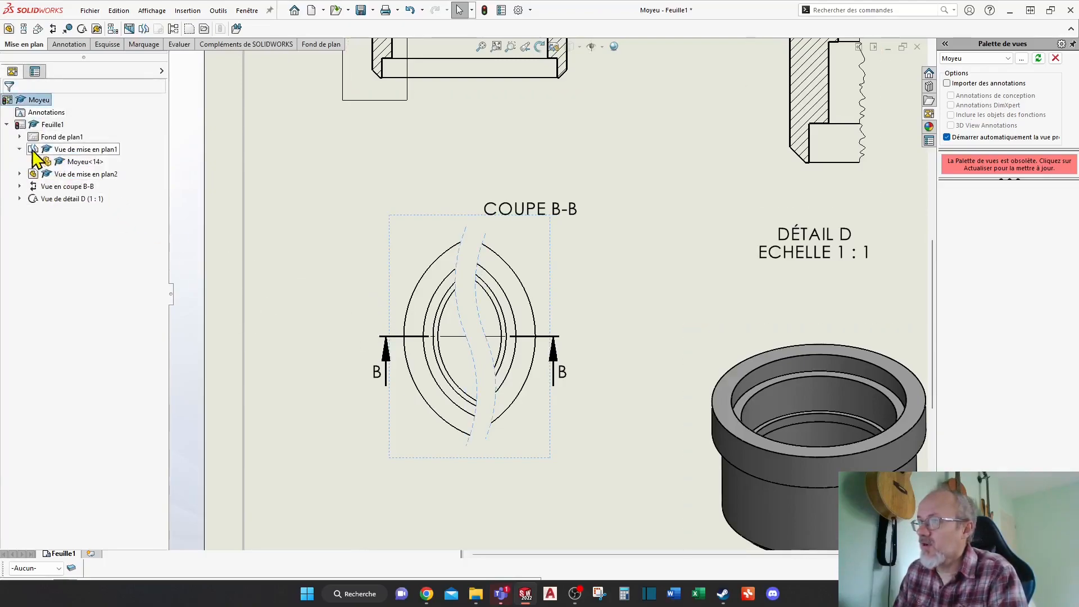
left_click(32, 161)
left_click(32, 162)
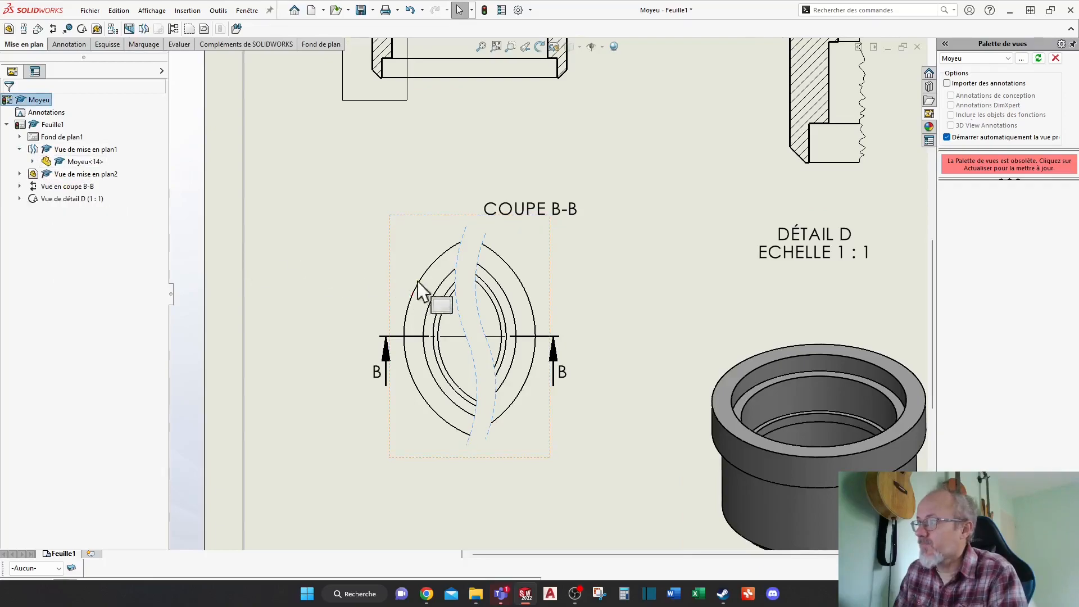
Step: Undo the broken view applied to the top view
left_click(458, 275)
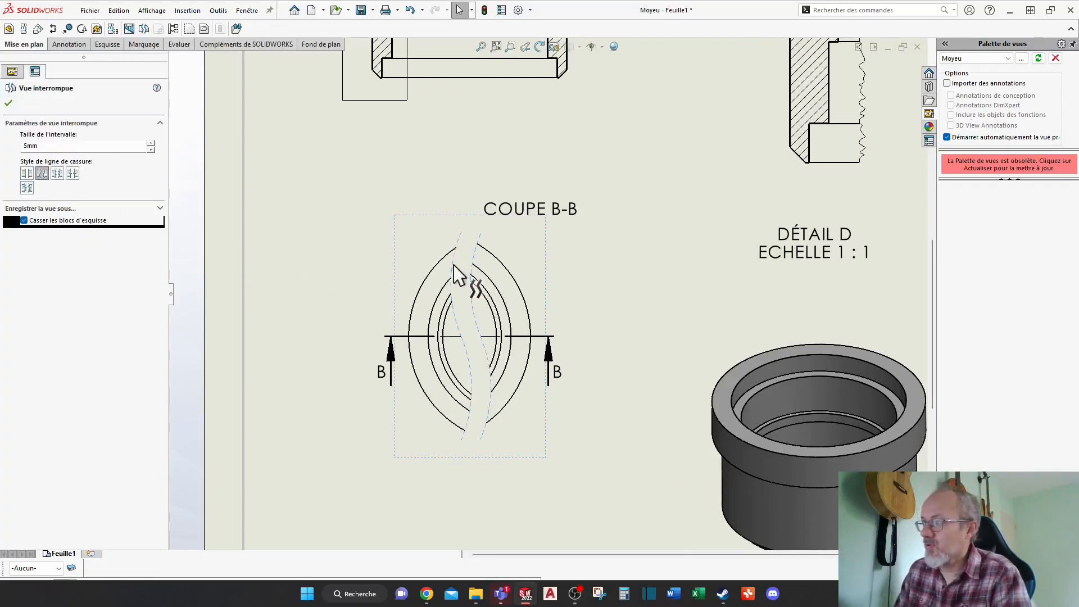
left_click(8, 103)
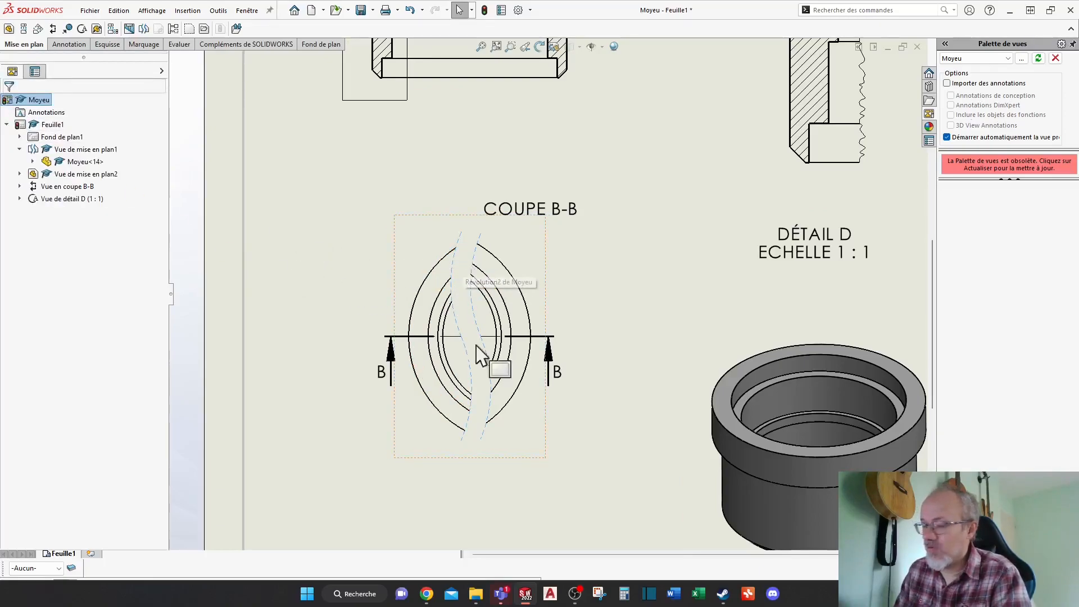
key("ctrl+z")
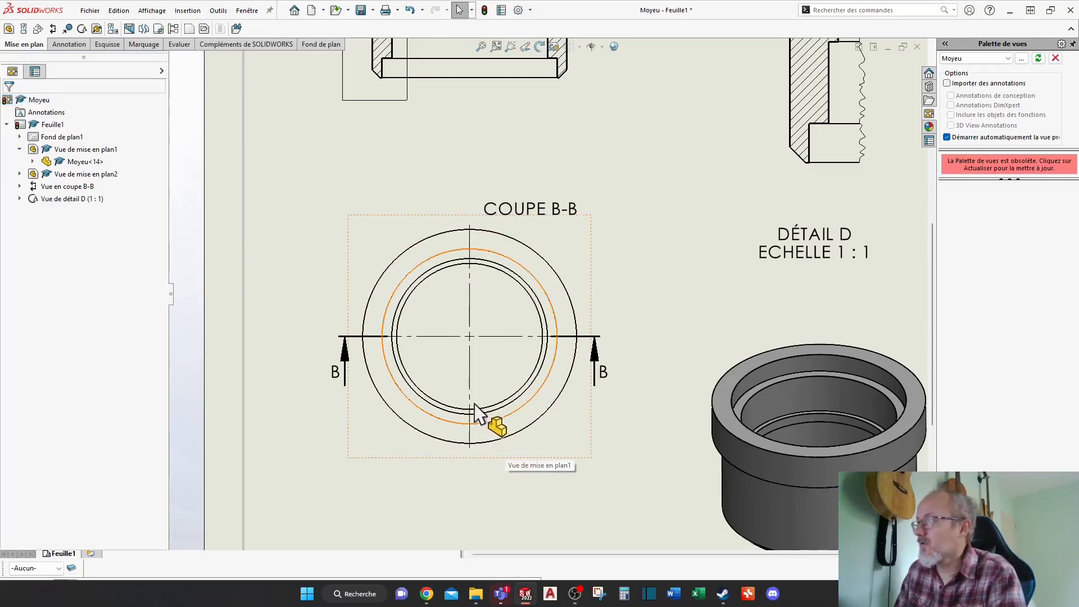
scroll(474, 413, "up", 3)
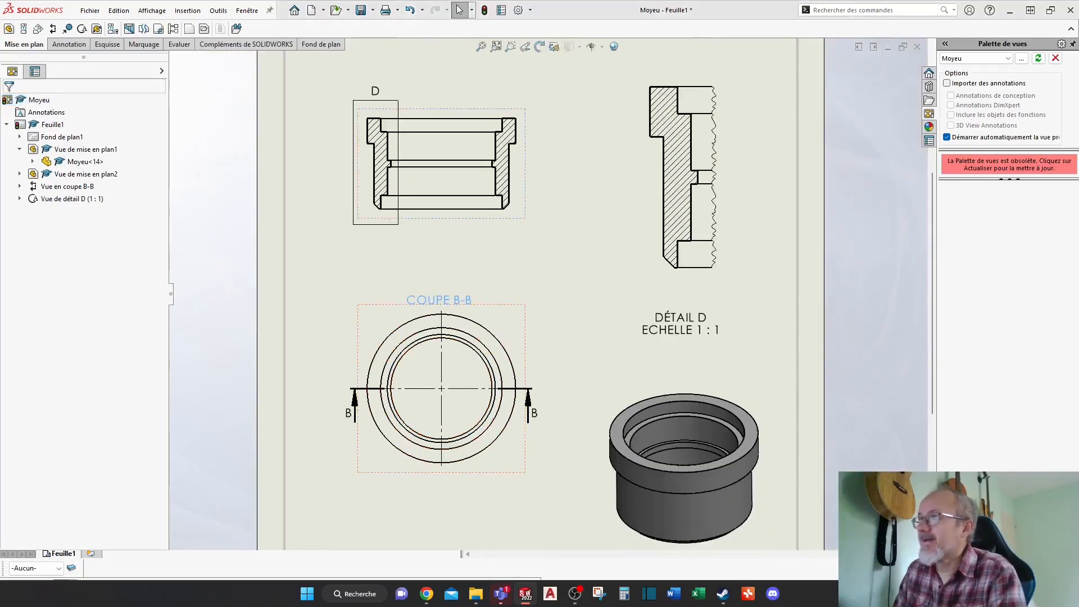
middle_click_drag(525, 243, 418, 269)
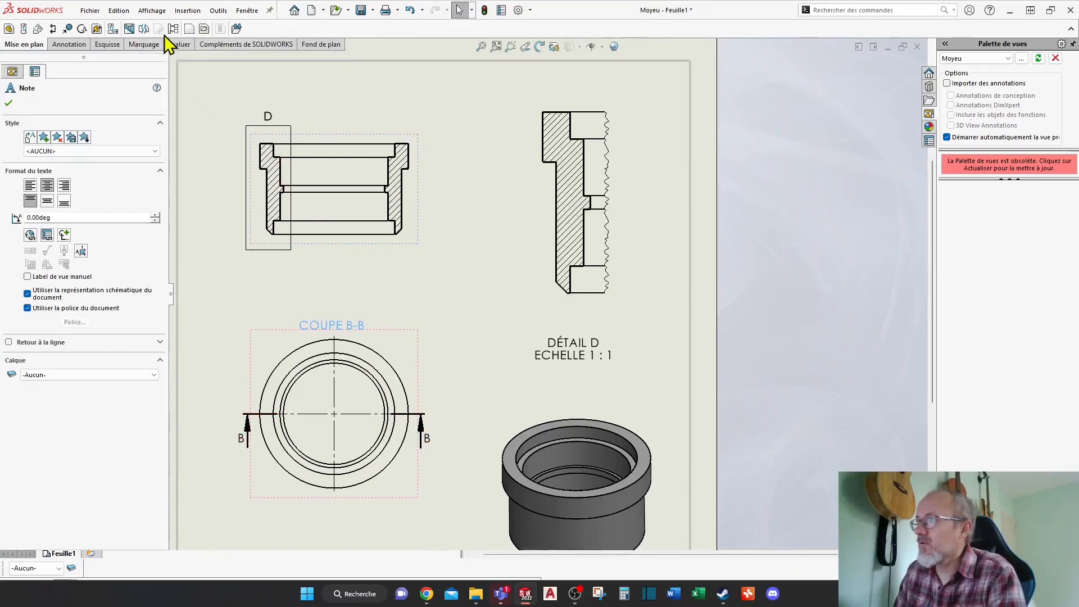
key("Escape")
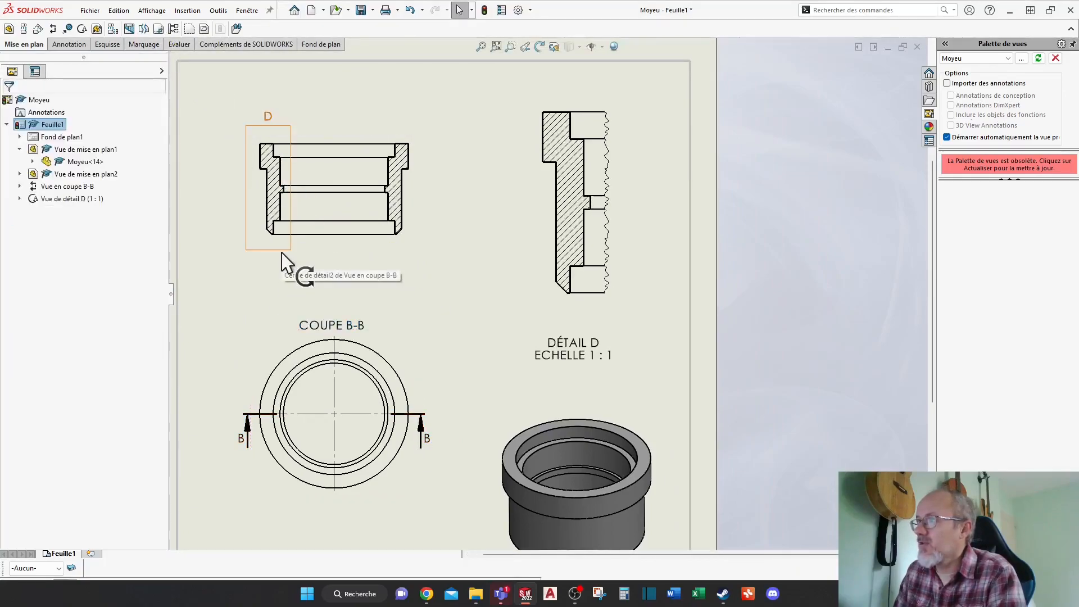
middle_click_drag(421, 313, 406, 268)
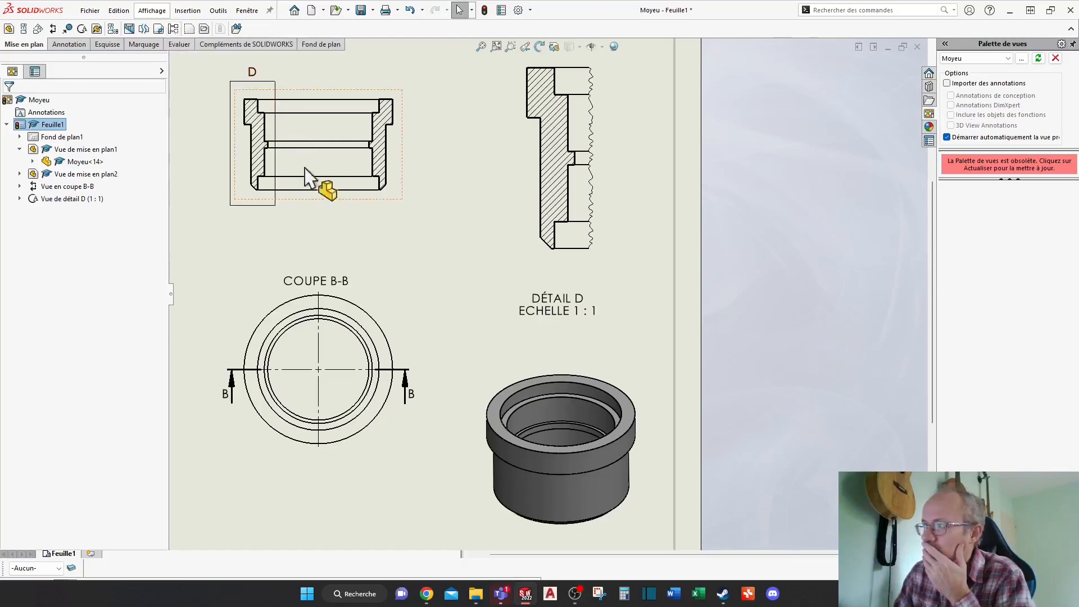
left_click(328, 195)
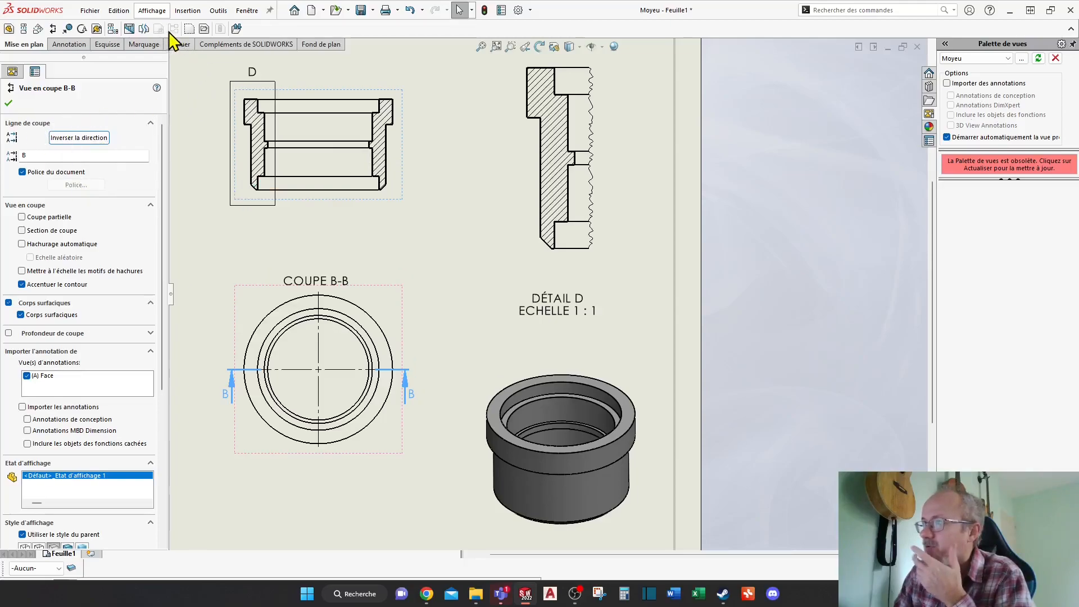
left_click(456, 237)
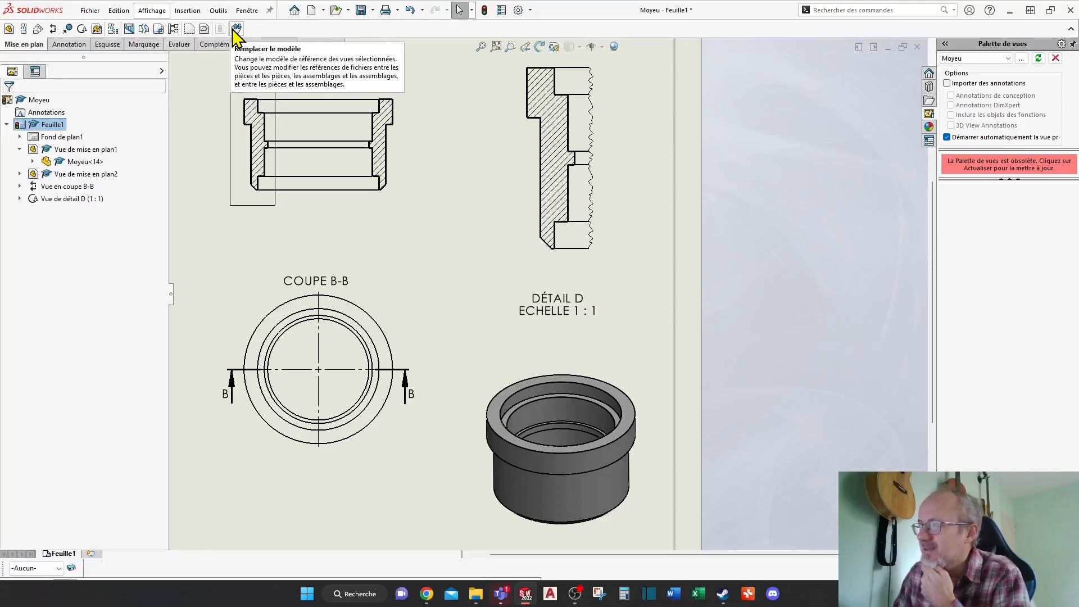
left_click(393, 332)
left_click(236, 28)
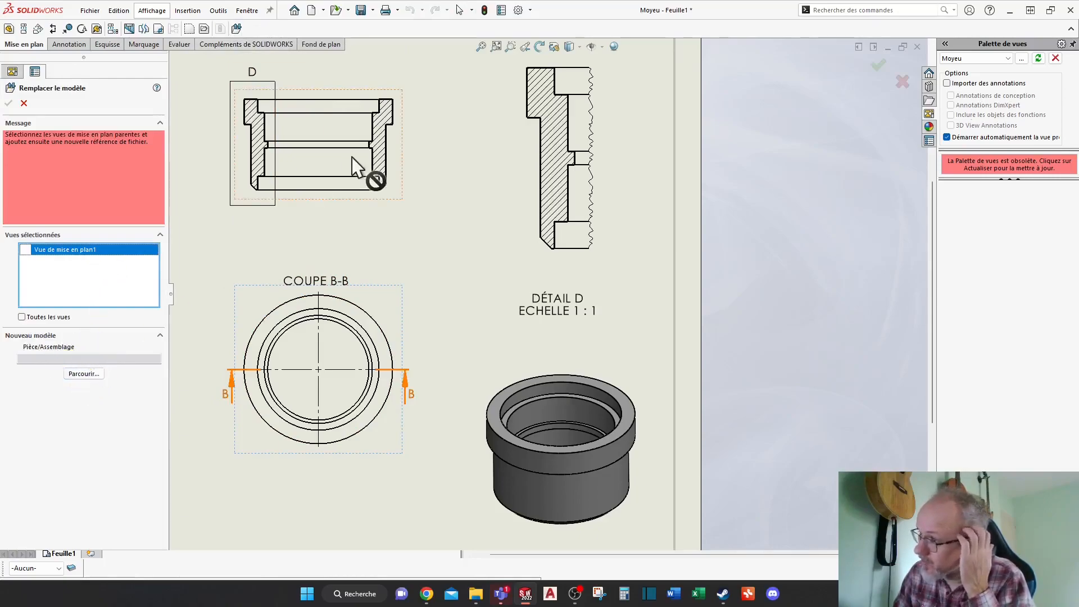
left_click(24, 104)
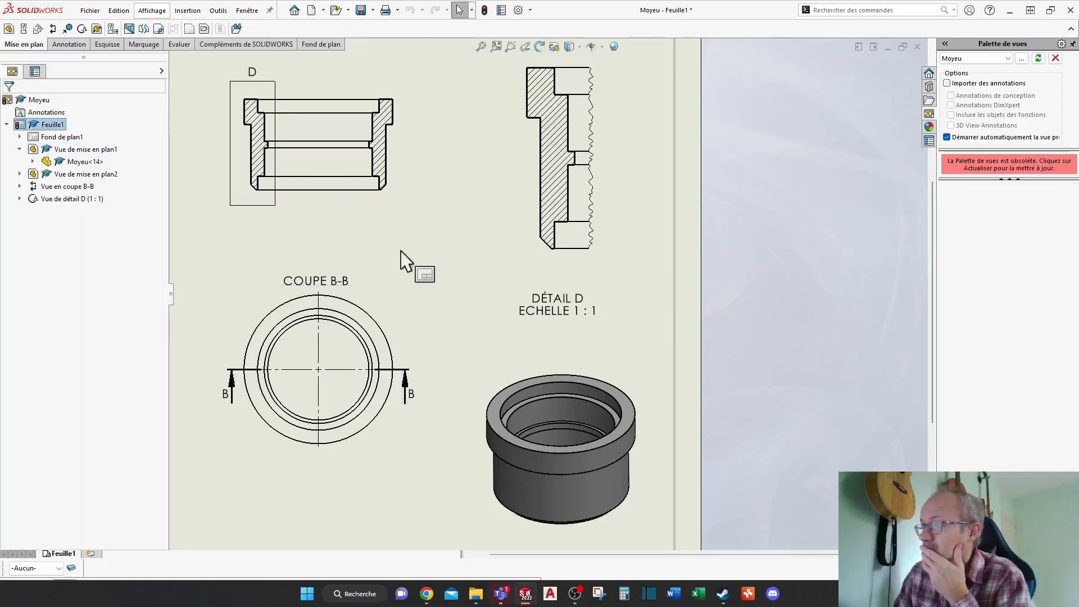
Step: Dimension the diameters of the two outermost circles in the top view, with one label at the upper right and one at the upper left
left_click(68, 44)
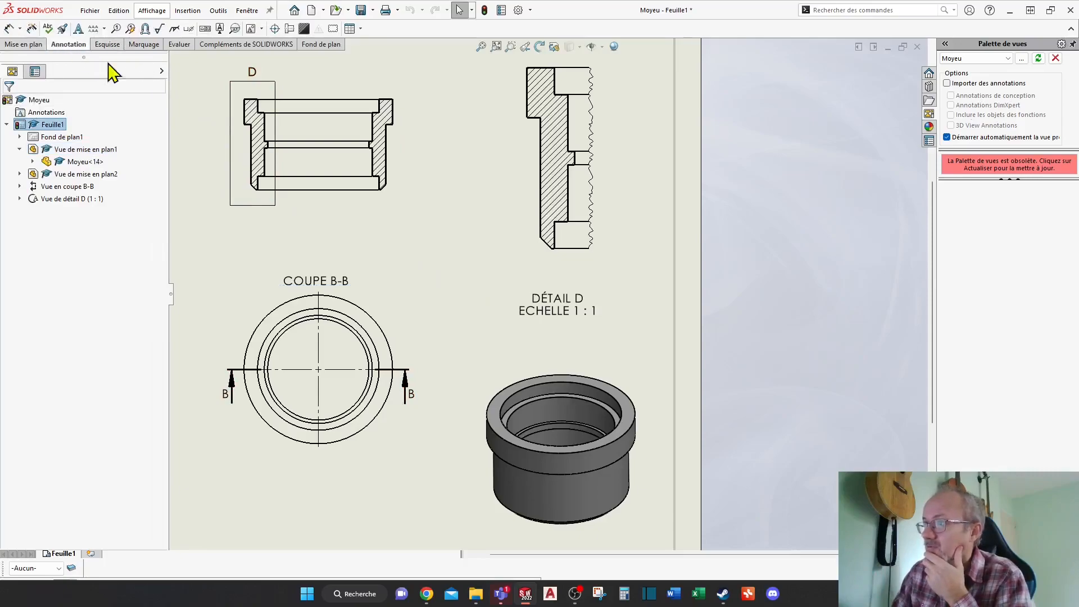
key("f")
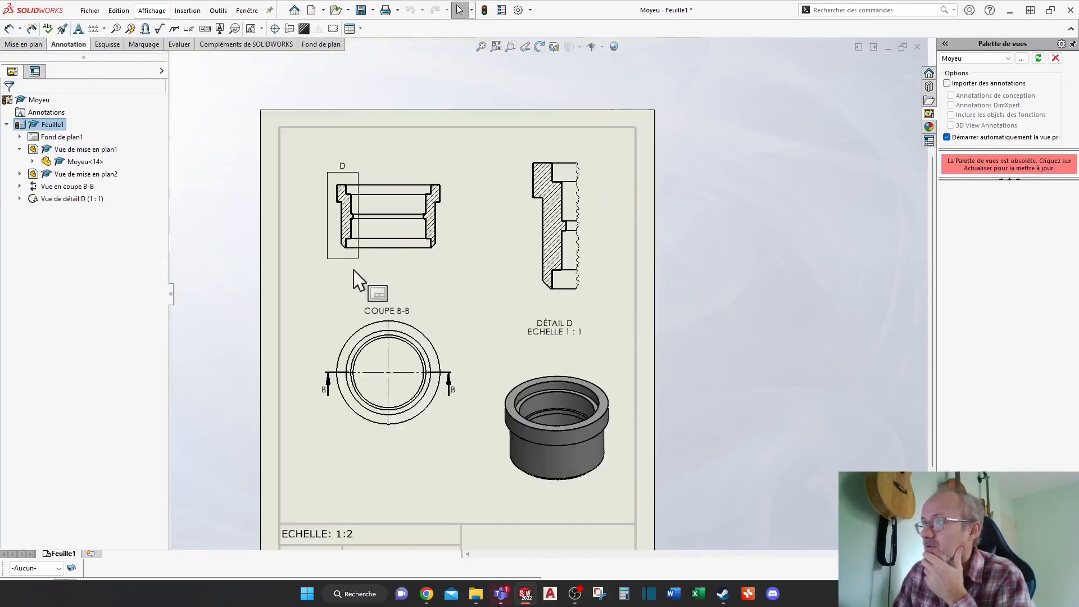
left_click(10, 29)
scroll(472, 270, "down", 2)
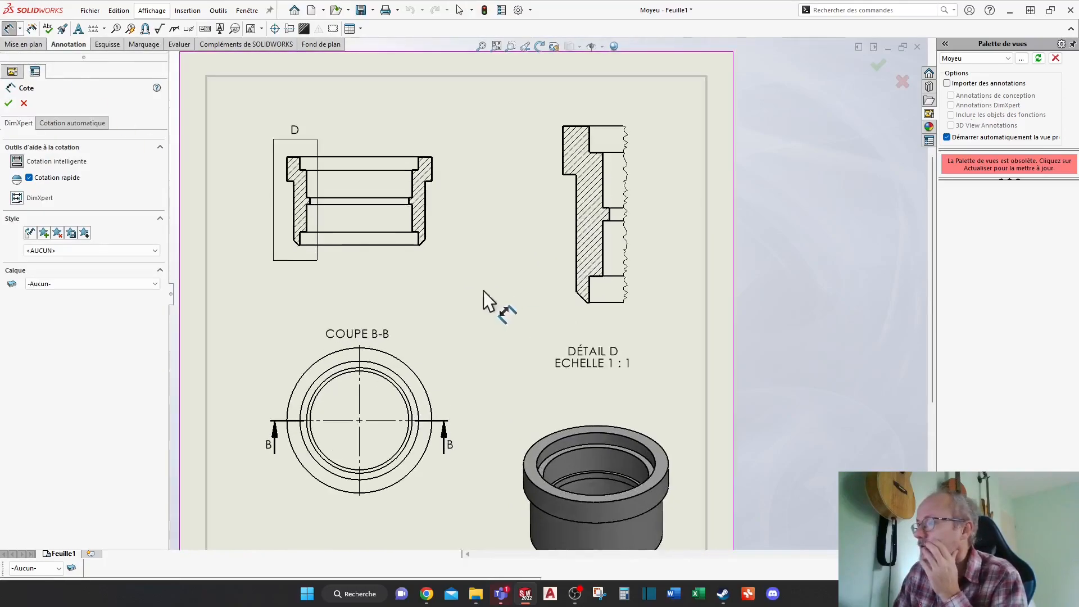
left_click(418, 376)
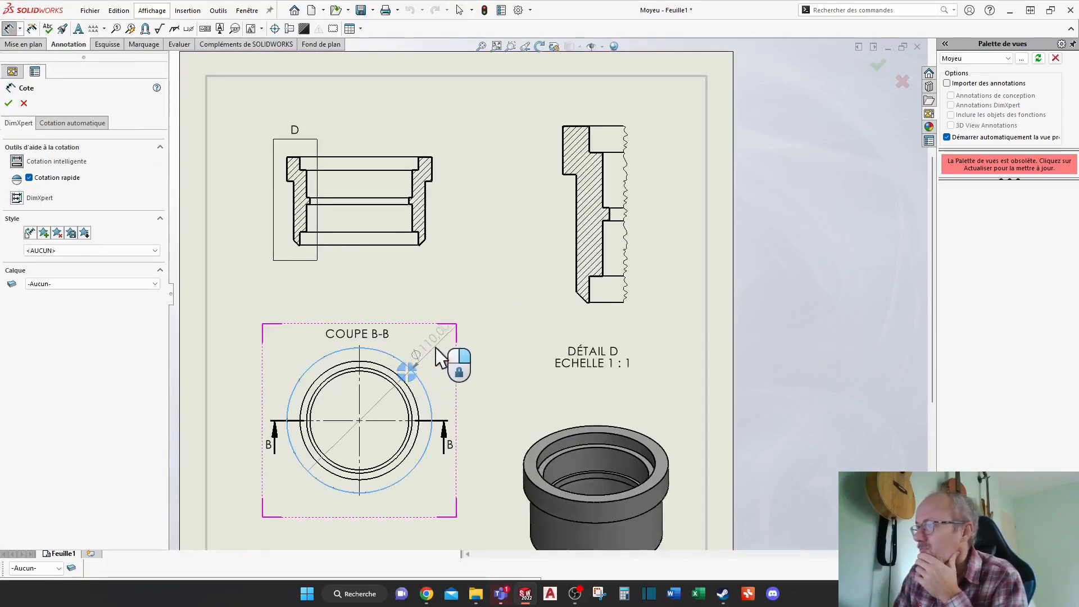
left_click(445, 356)
scroll(315, 393, "down", 2)
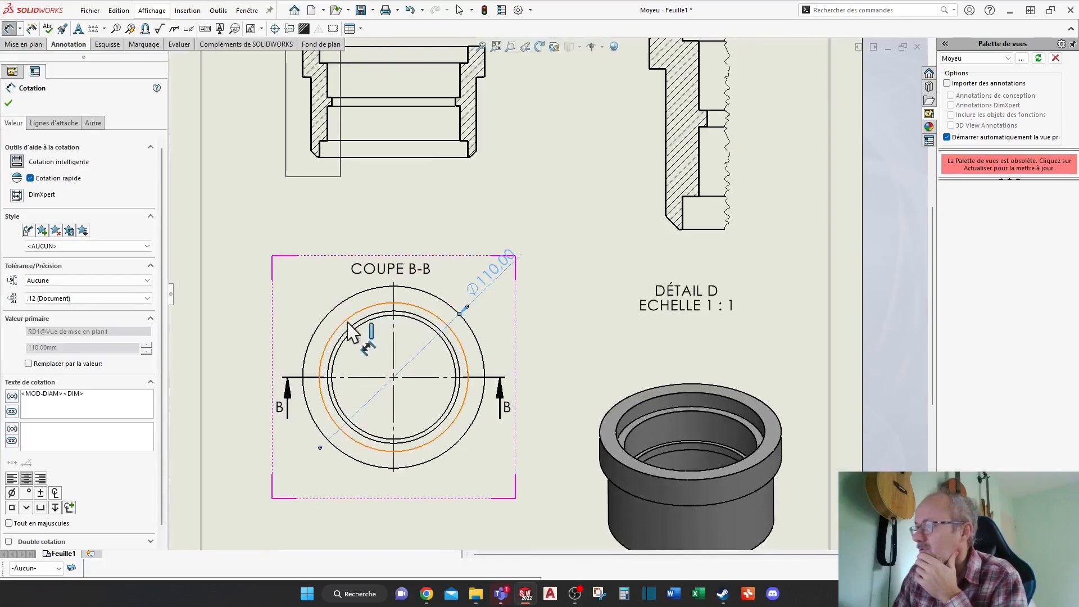
left_click(348, 332)
left_click(308, 308)
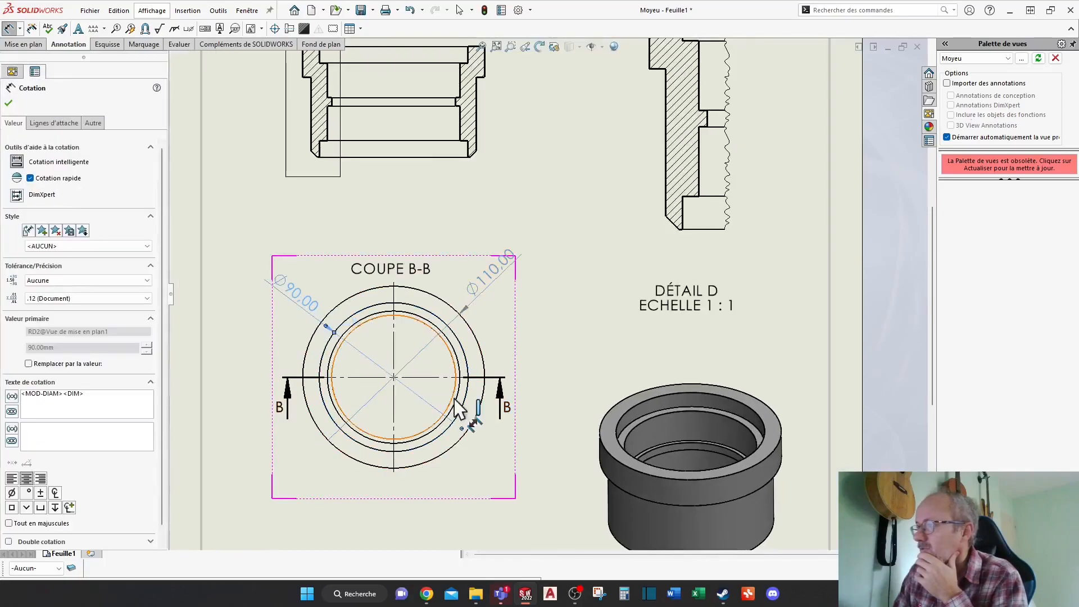
Step: Dimension the diameters of the two inner circles in the top view, placing the labels below the circles on either side
left_click(439, 426)
left_click(500, 501)
left_click(418, 437)
left_click(298, 488)
Step: Dimension the hub's overall height in section view B-B, placing the dimension to the left of the view
middle_click_drag(535, 223, 533, 422)
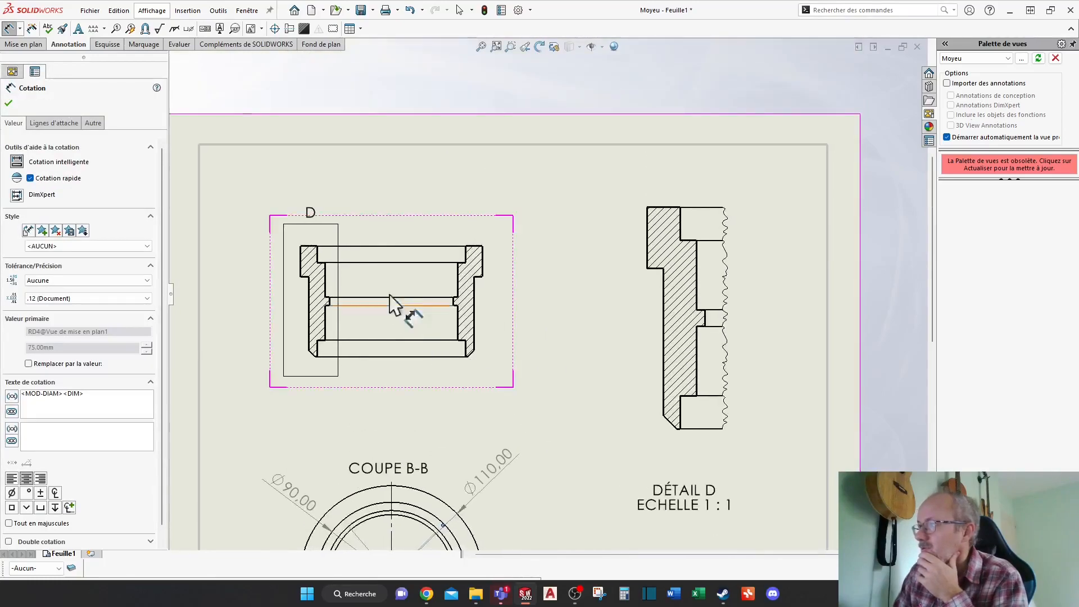
left_click(368, 246)
left_click(416, 357)
left_click(257, 303)
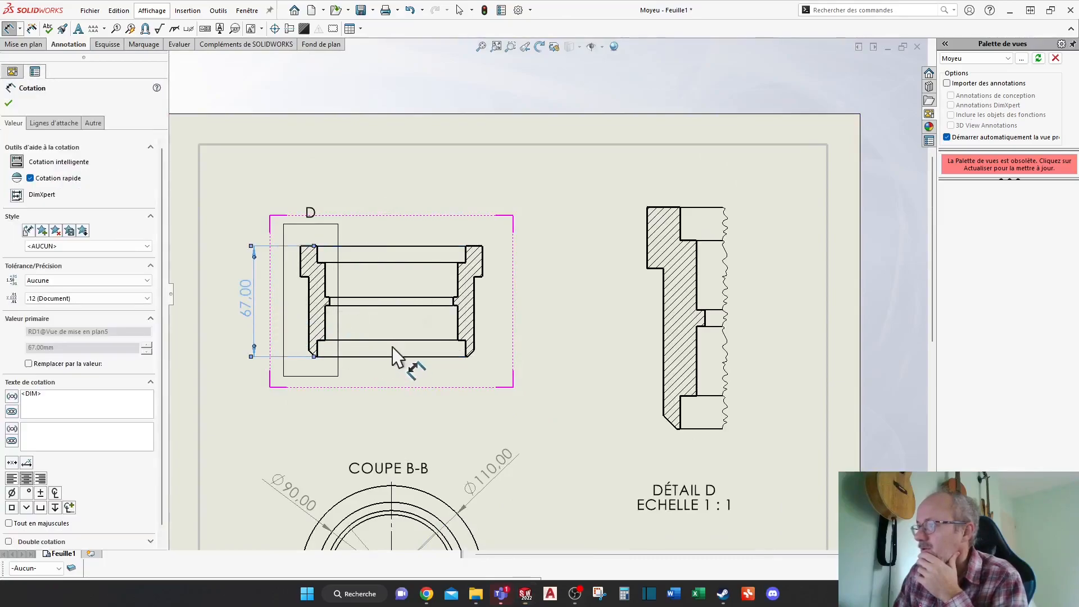
Step: Dimension the upper collar's height and the distance from its shoulder to the bottom edge in section view B-B
scroll(337, 313, "down", 3)
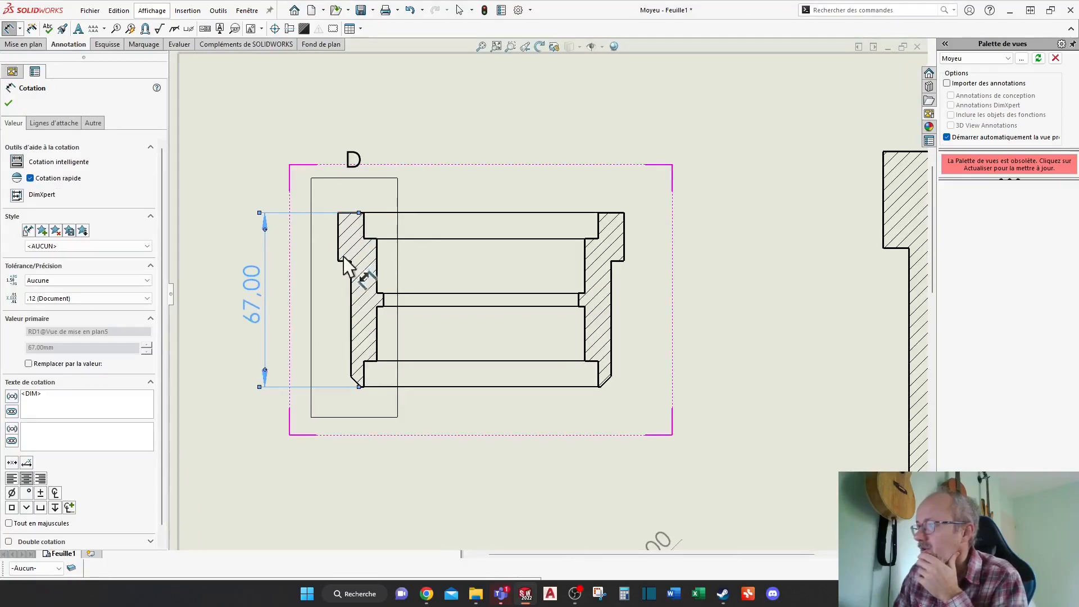
left_click(339, 237)
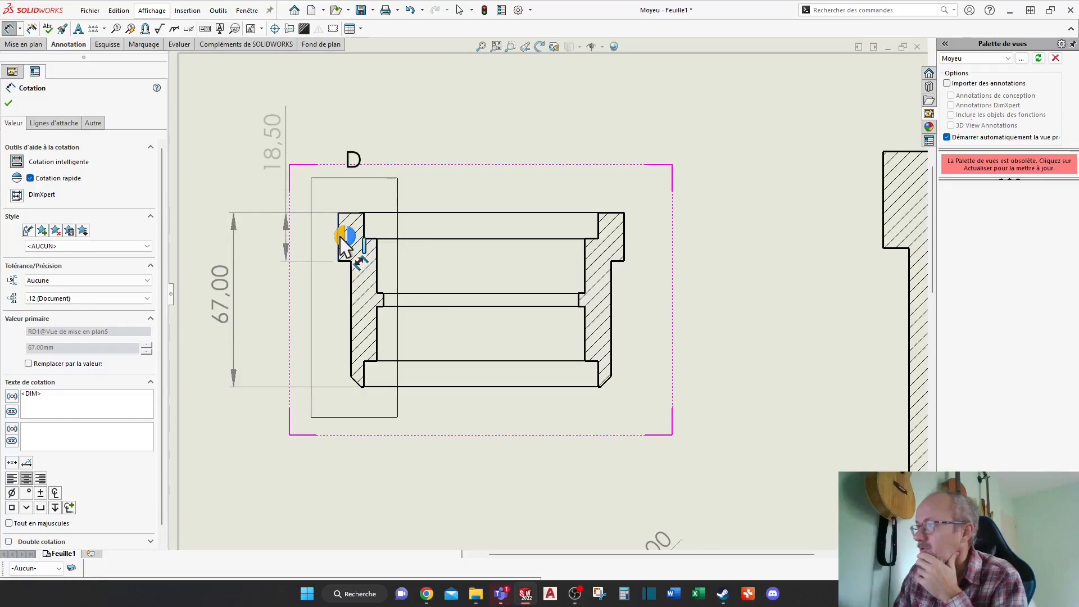
left_click(342, 236)
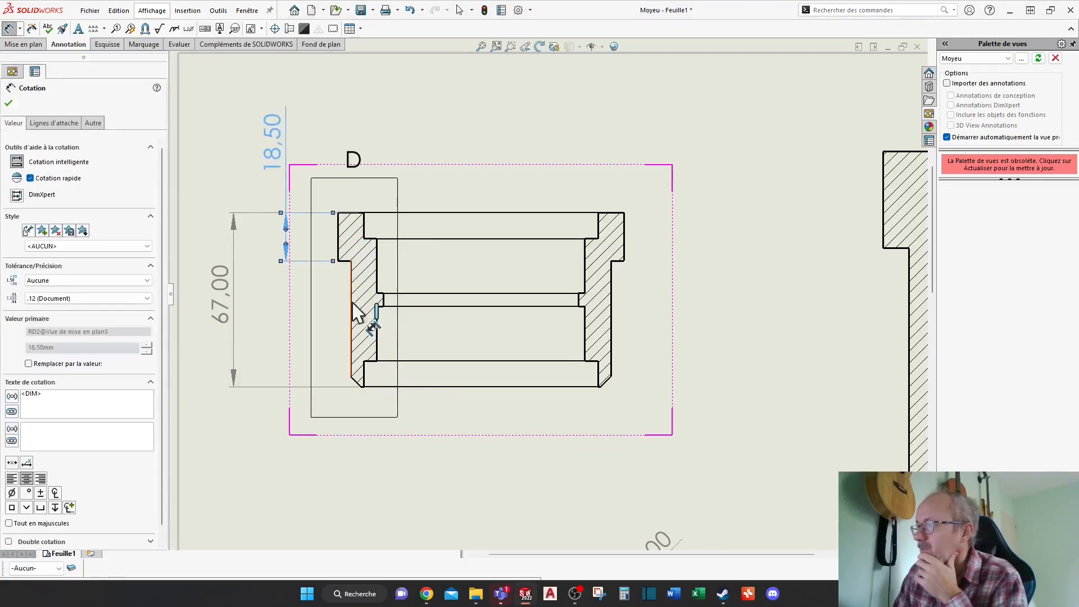
left_click(344, 261)
left_click(392, 387)
left_click(397, 387)
Step: Change the top view's display style to show hidden lines
middle_click_drag(578, 410, 502, 383)
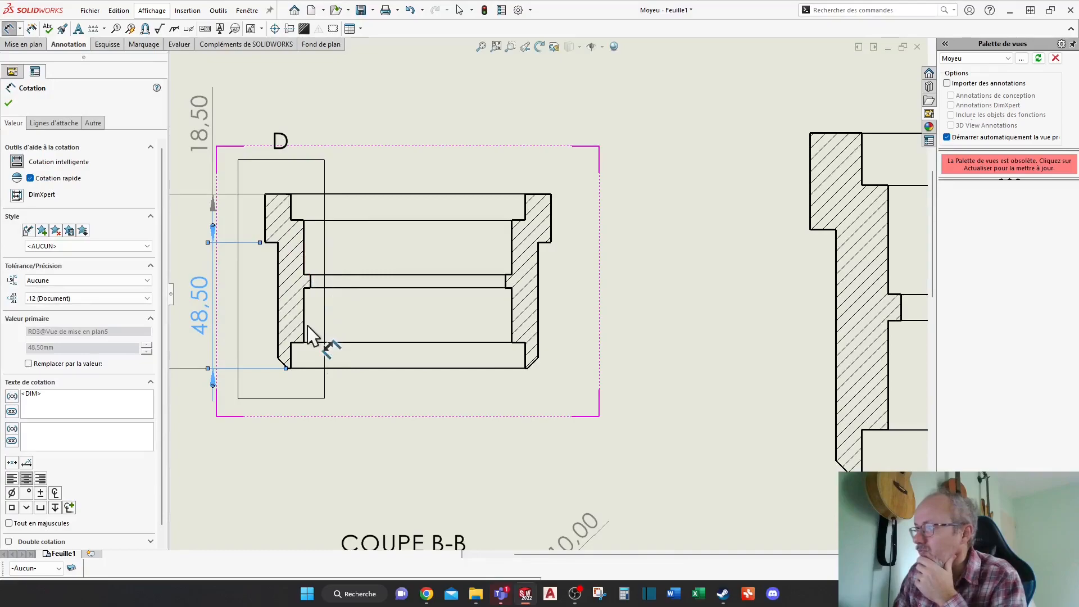
scroll(390, 402, "up", 5)
mouse_move(417, 421)
middle_mouse_down()
mouse_move(403, 275)
mouse_move(375, 318)
middle_mouse_up()
scroll(403, 275, "down", 3)
scroll(446, 284, "up", 1)
key("Escape")
left_click(494, 360)
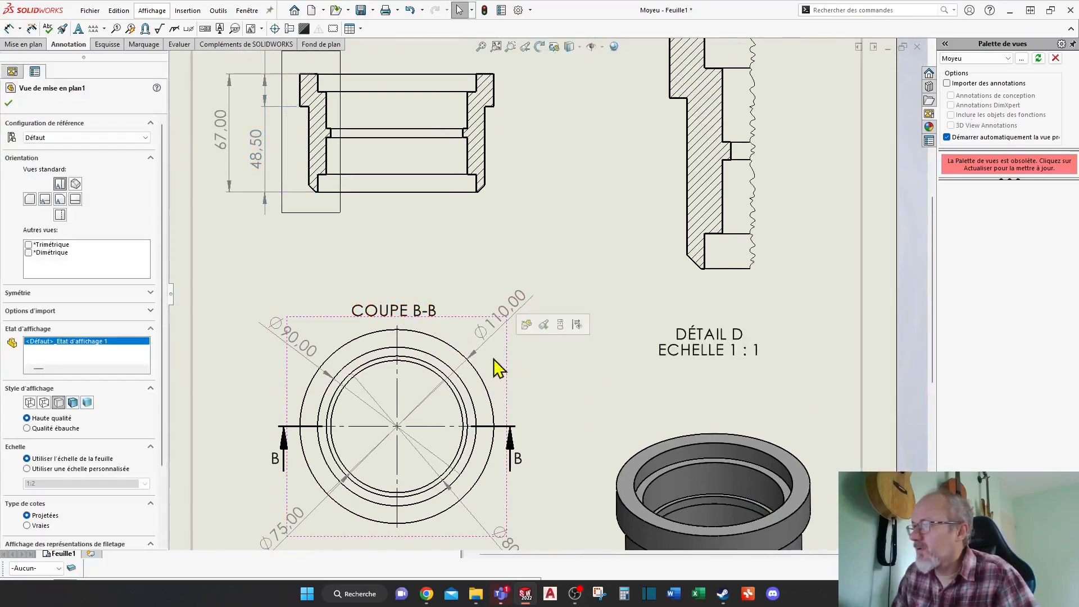
left_click(44, 405)
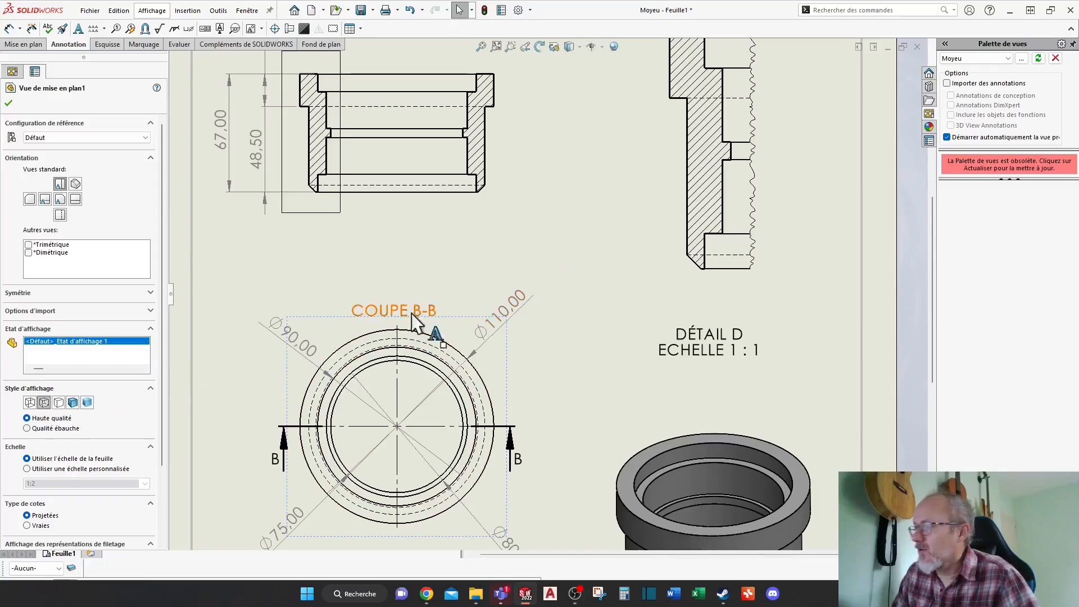
left_click(540, 297)
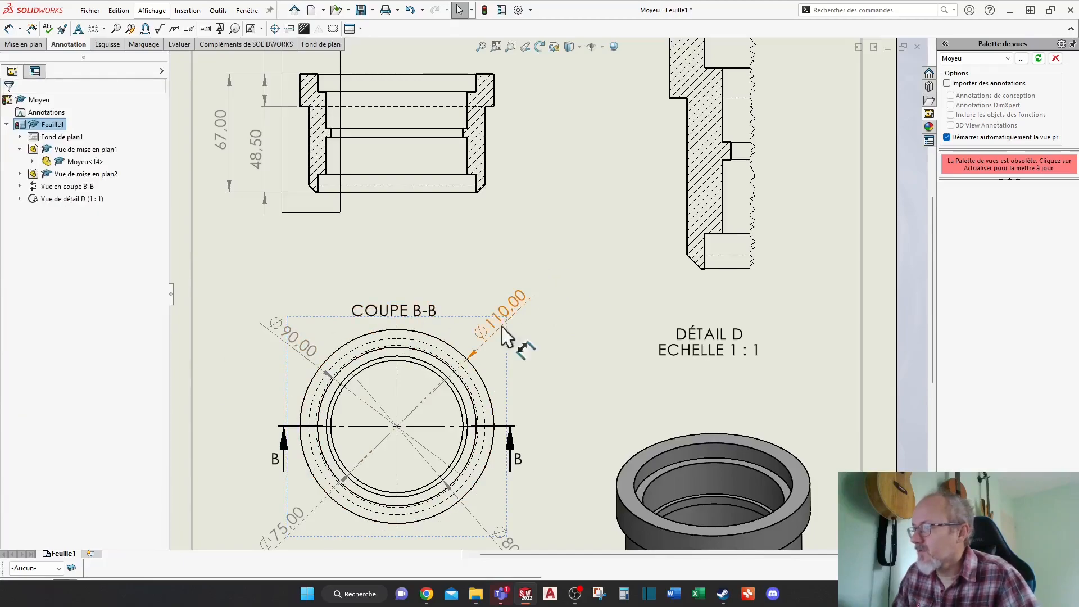
Step: Dimension the height of the lower counterbore on the right side of section view B-B
middle_click_drag(476, 284, 513, 404)
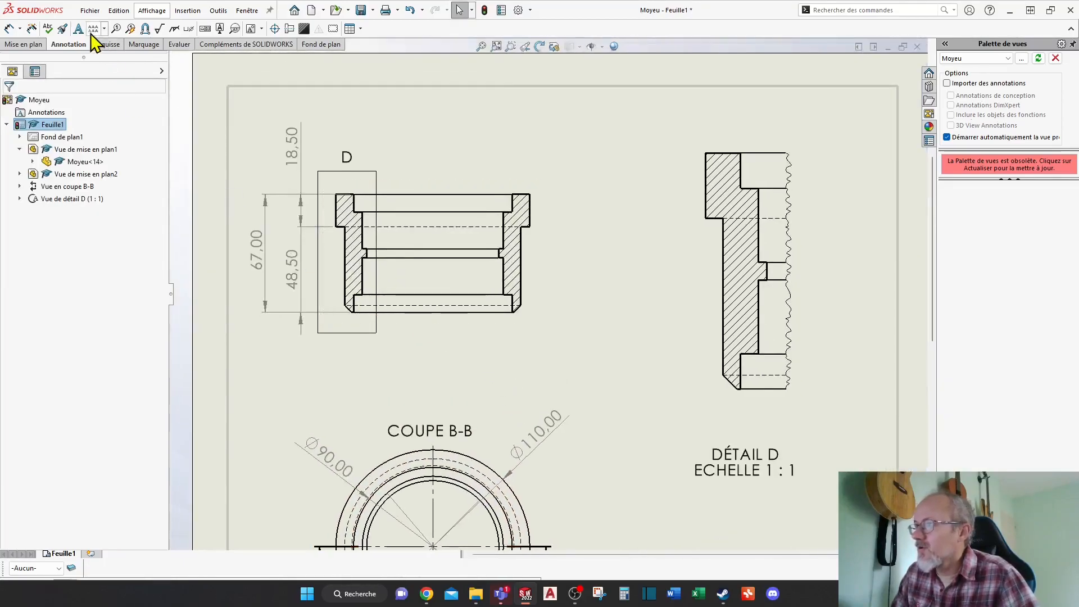
left_click(9, 30)
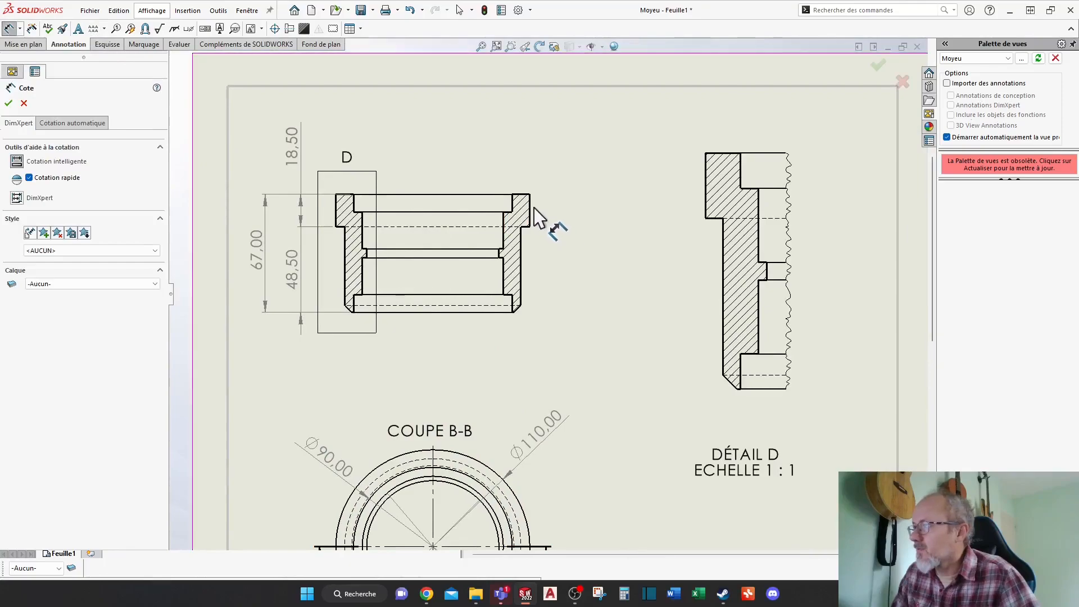
scroll(538, 245, "up", 2)
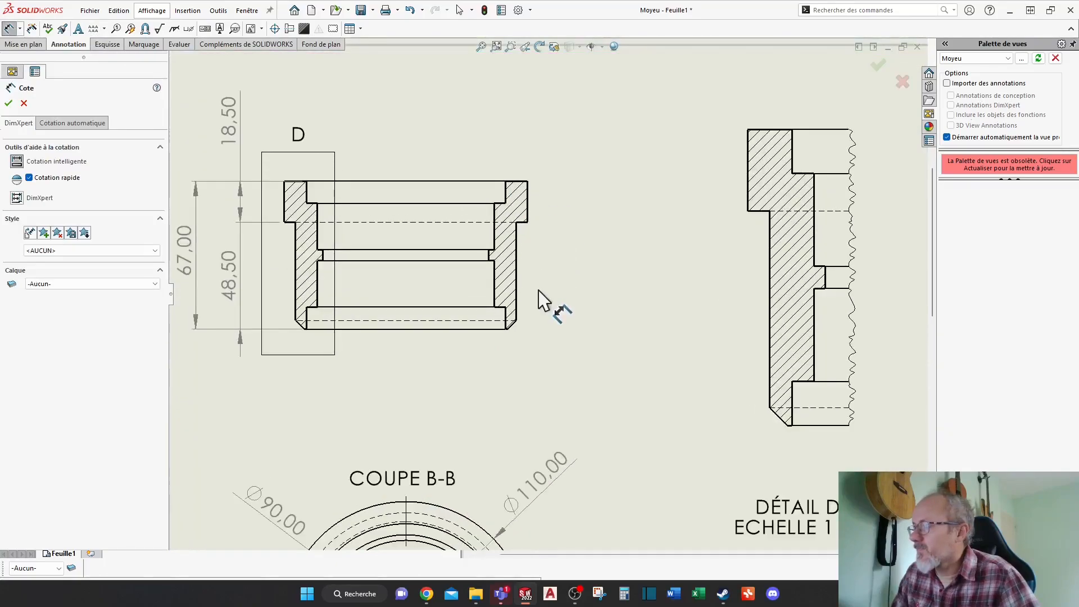
scroll(486, 307, "up", 1)
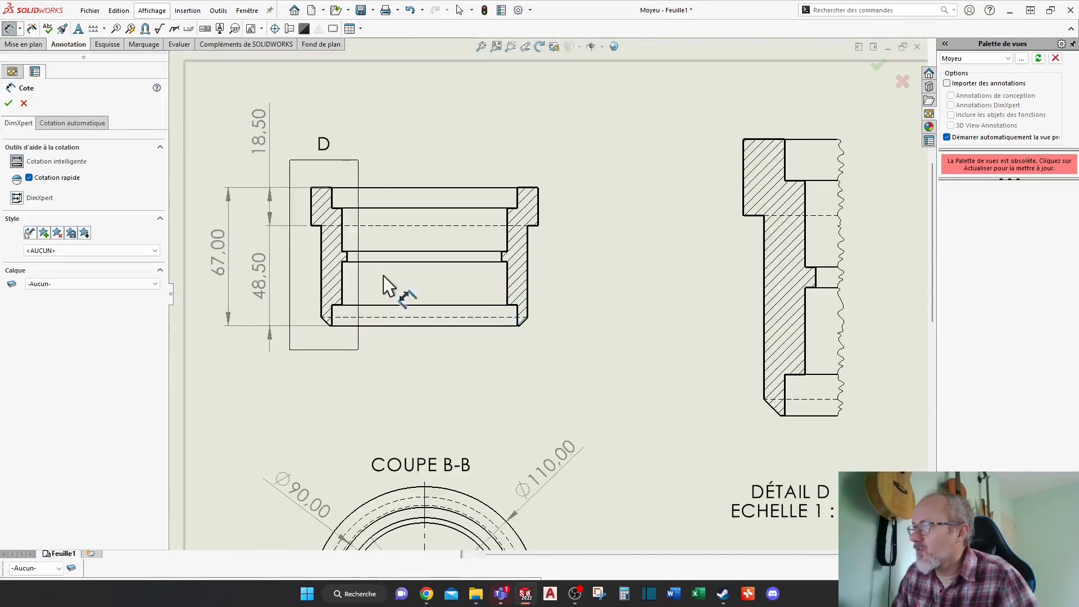
scroll(312, 264, "up", 1)
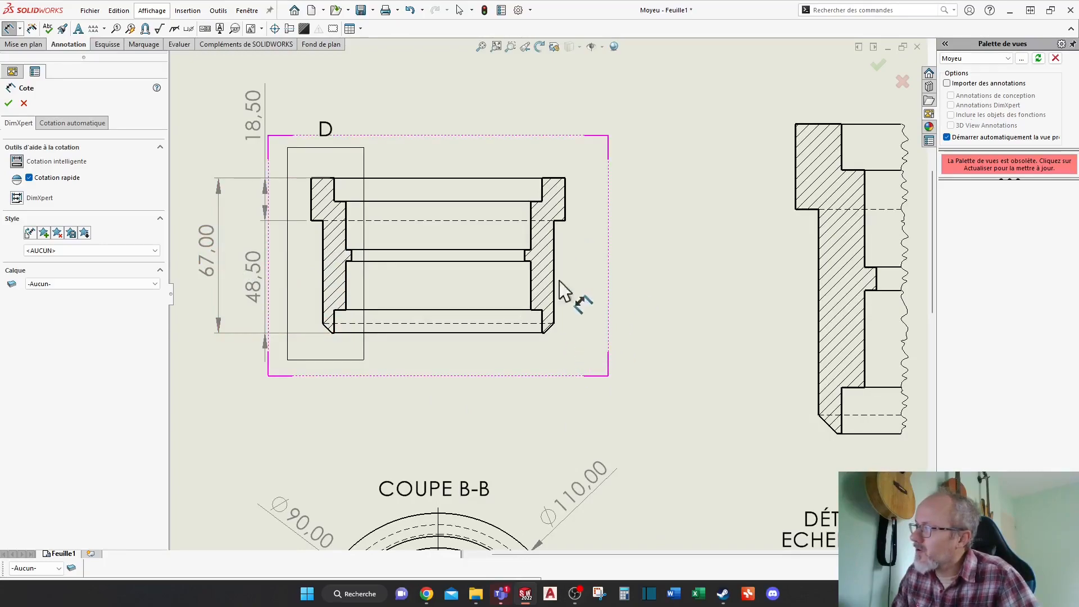
left_click(543, 319)
left_click(604, 344)
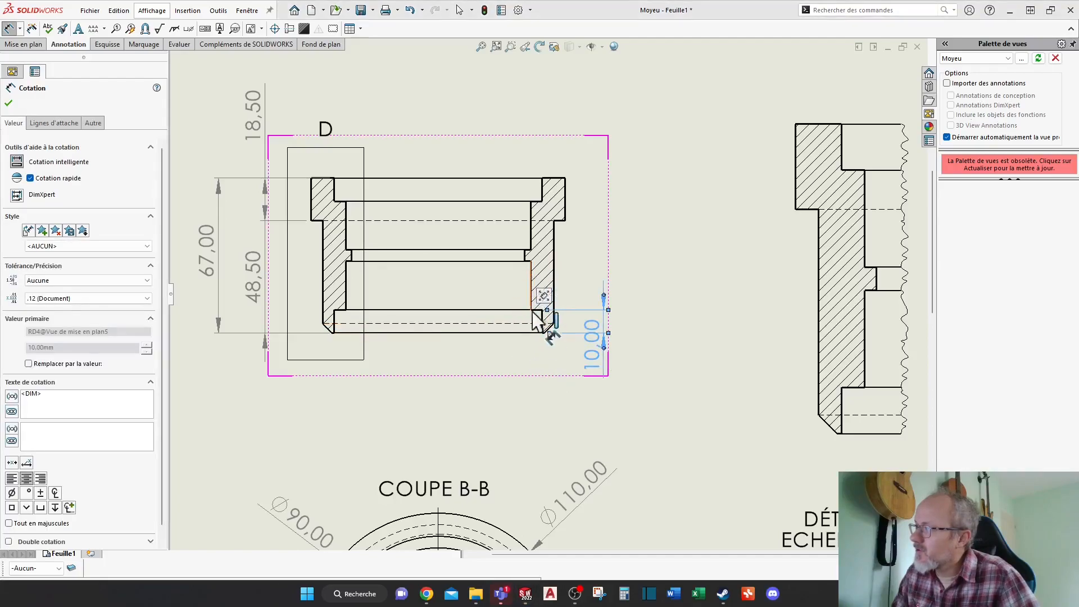
Step: Dimension the hub's bottom face to the inner rib's lower edge, and its top face to the rib's upper edge, in section view B-B
left_click(533, 333)
left_click(528, 262)
left_click(528, 263)
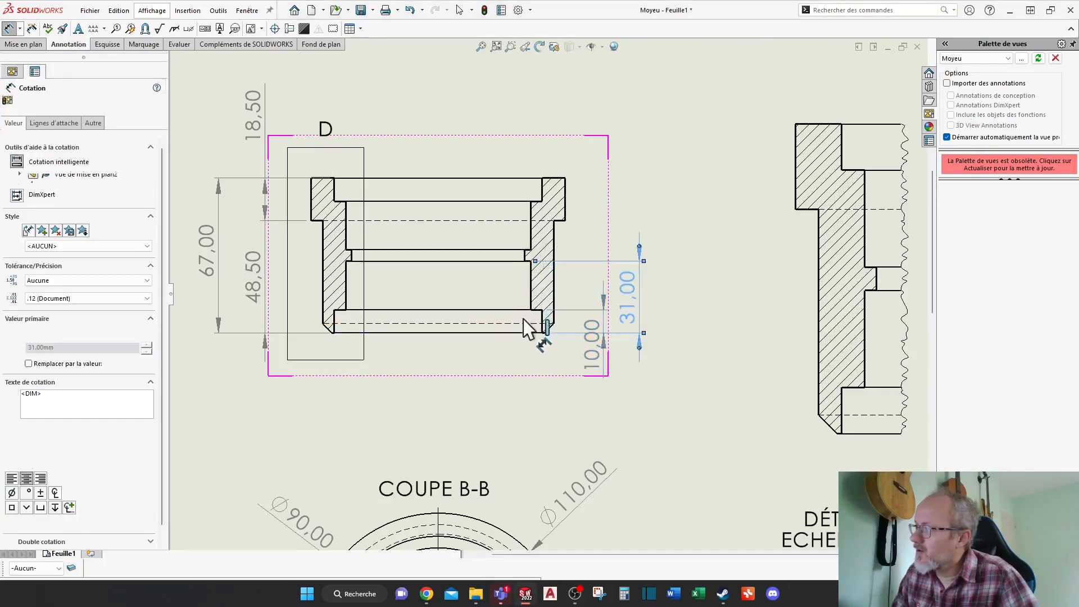
left_click(556, 179)
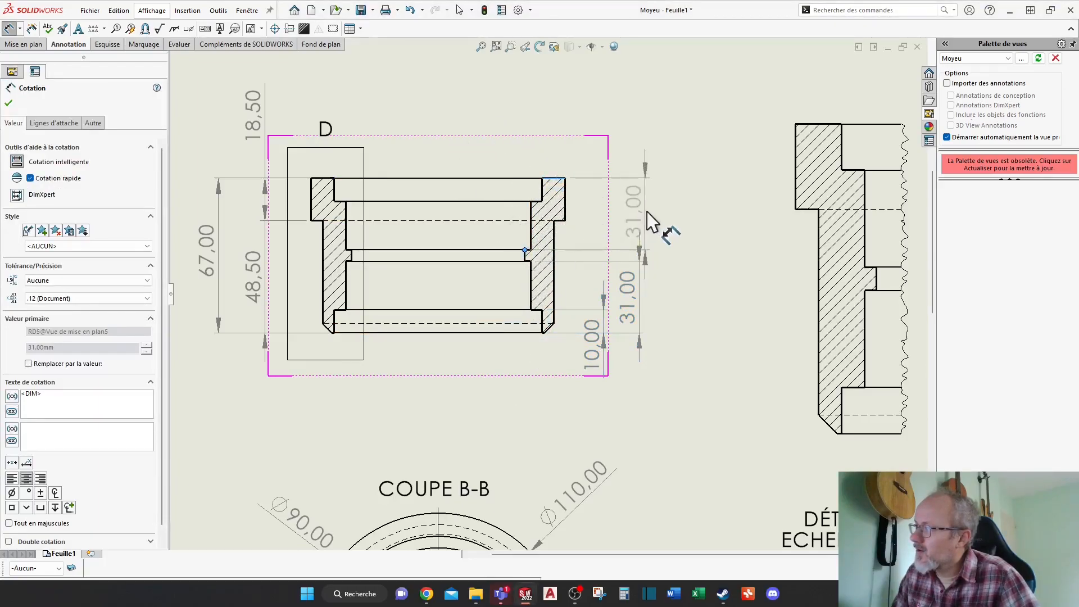
left_click(647, 234)
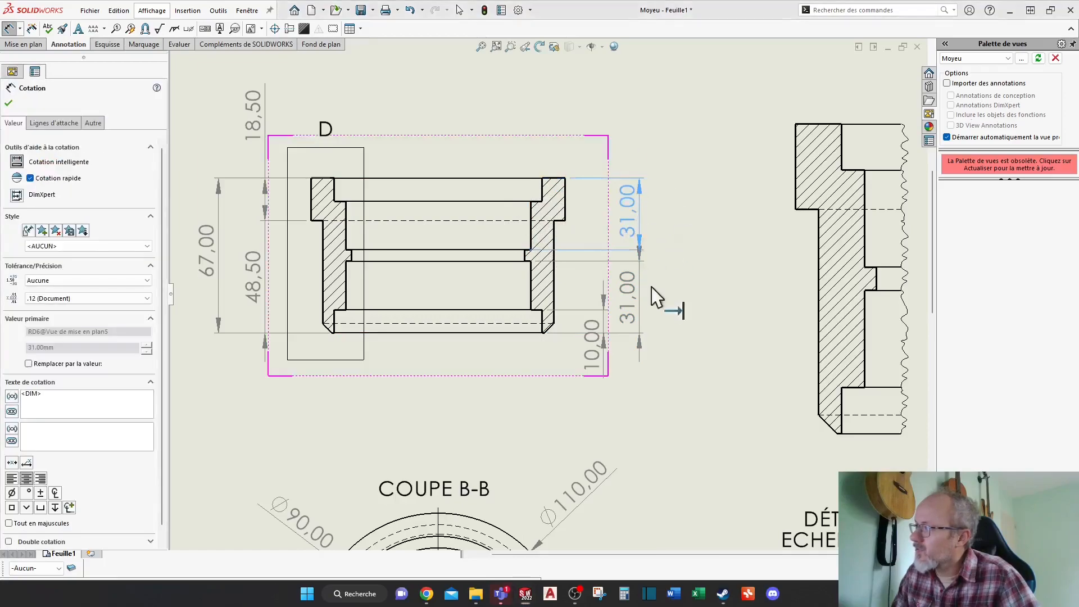
Step: Flip the arrows of the lower 31 mm dimension in section view B-B so they sit between its extension lines
left_click(627, 311)
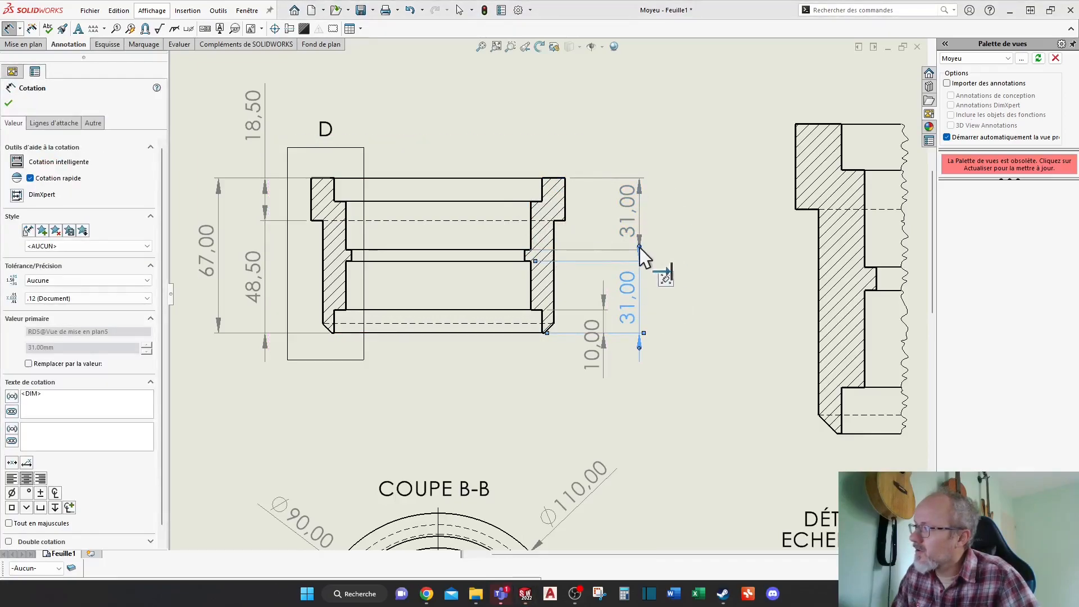
left_click(699, 388)
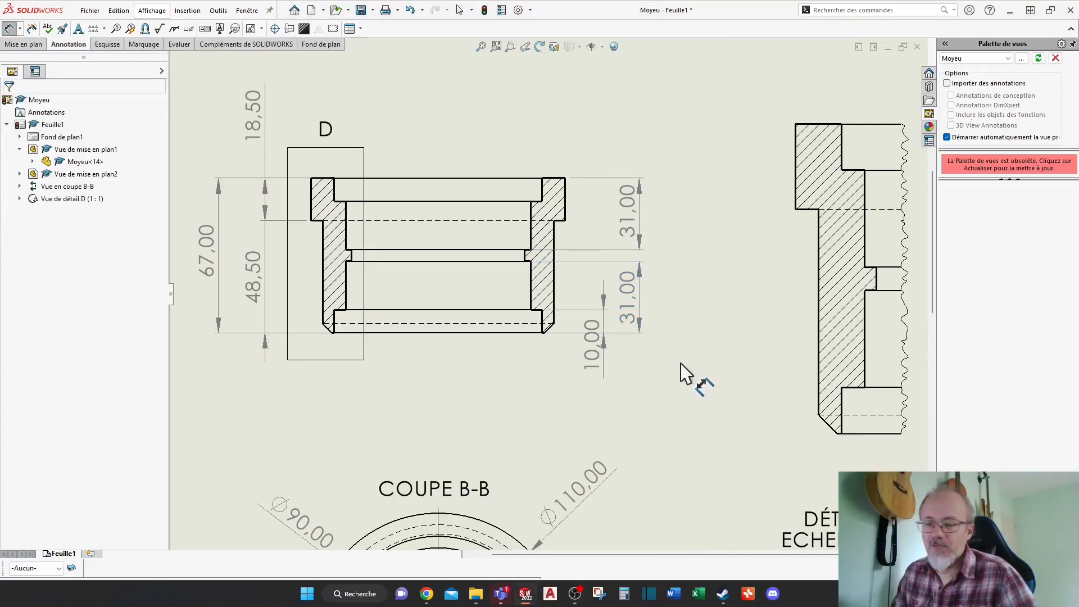
Step: Delete detail view D at 1:1 scale from the sheet
key("f")
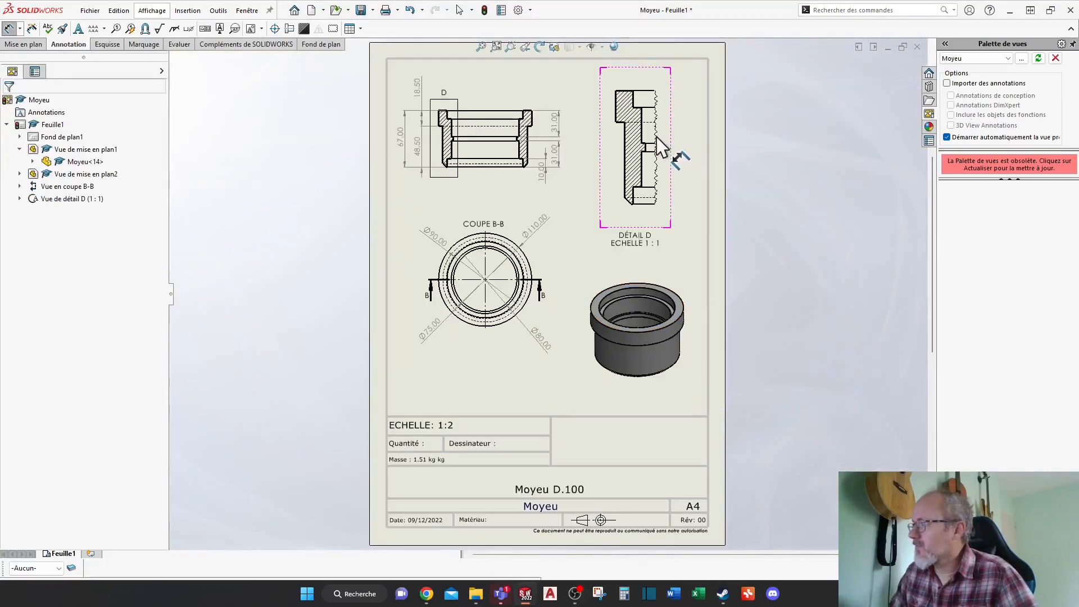
scroll(661, 146, "down", 4)
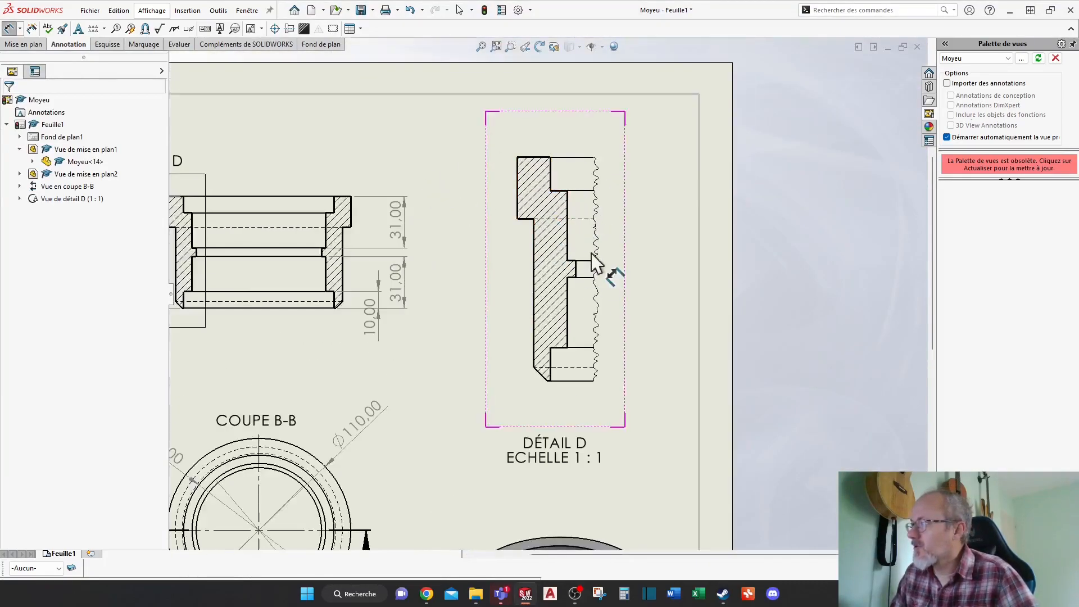
left_click(573, 147)
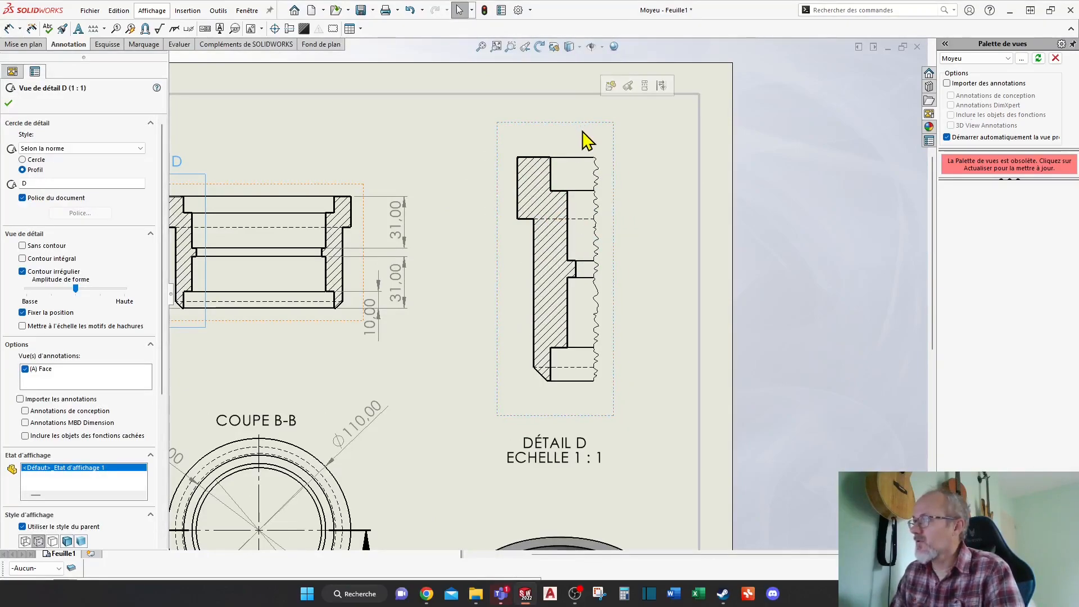
left_click(562, 122)
key("Delete")
Step: Shift section view B-B and the aligned top view toward the sheet's center, leaving more vertical space between them
scroll(556, 281, "up", 2)
middle_click_drag(556, 281, 762, 210)
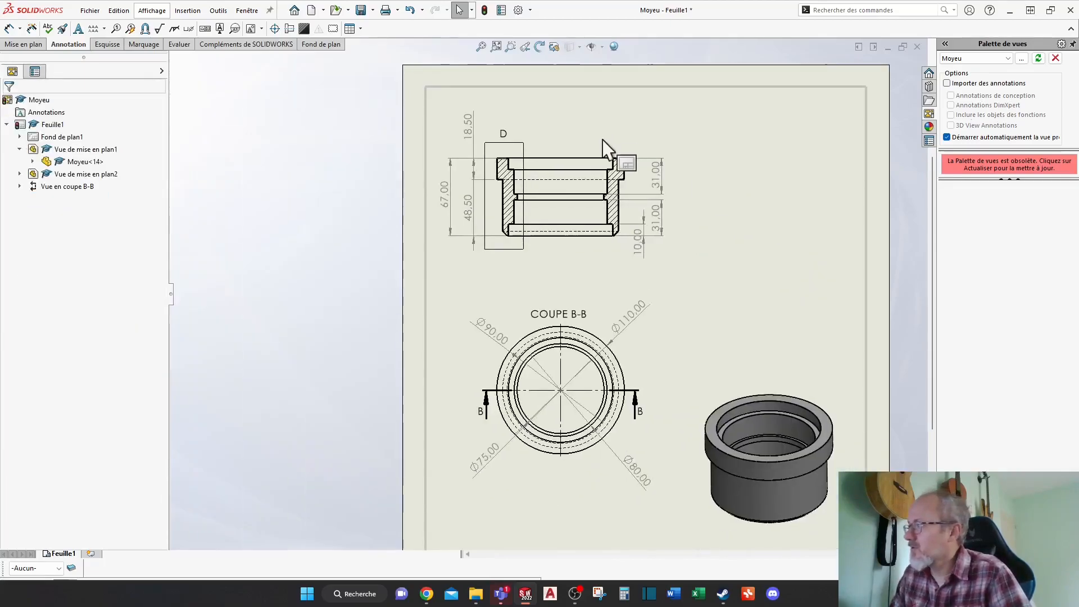
left_click_drag(601, 148, 631, 144)
left_click_drag(594, 320, 619, 340)
left_click(751, 324)
scroll(738, 343, "up", 1)
key("f")
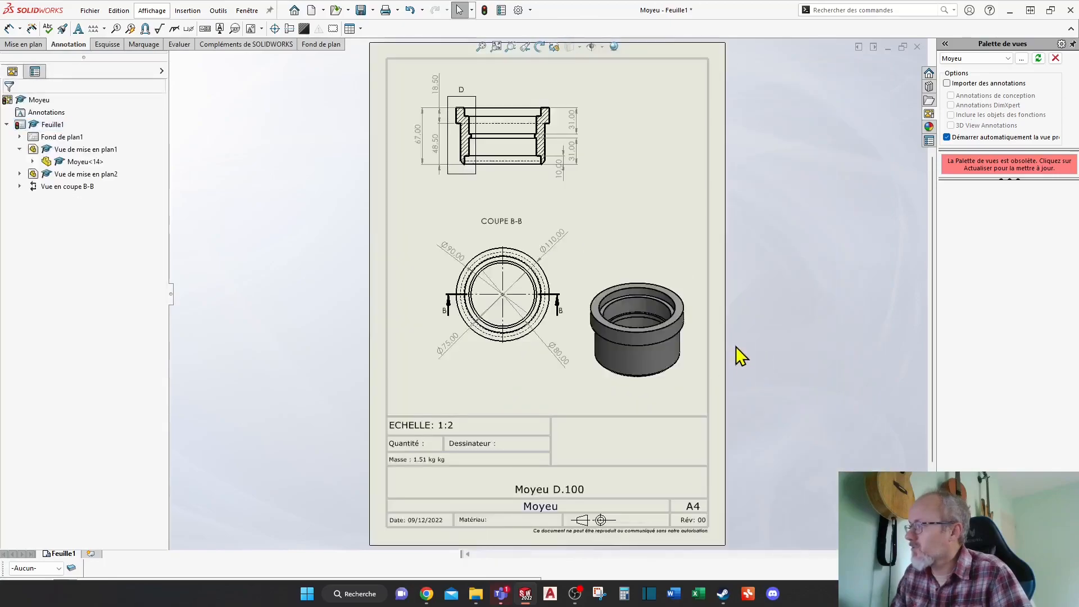
Step: Move the shaded pictorial view higher on the sheet, to the right of the top view
left_click_drag(681, 294, 690, 228)
left_click(743, 311)
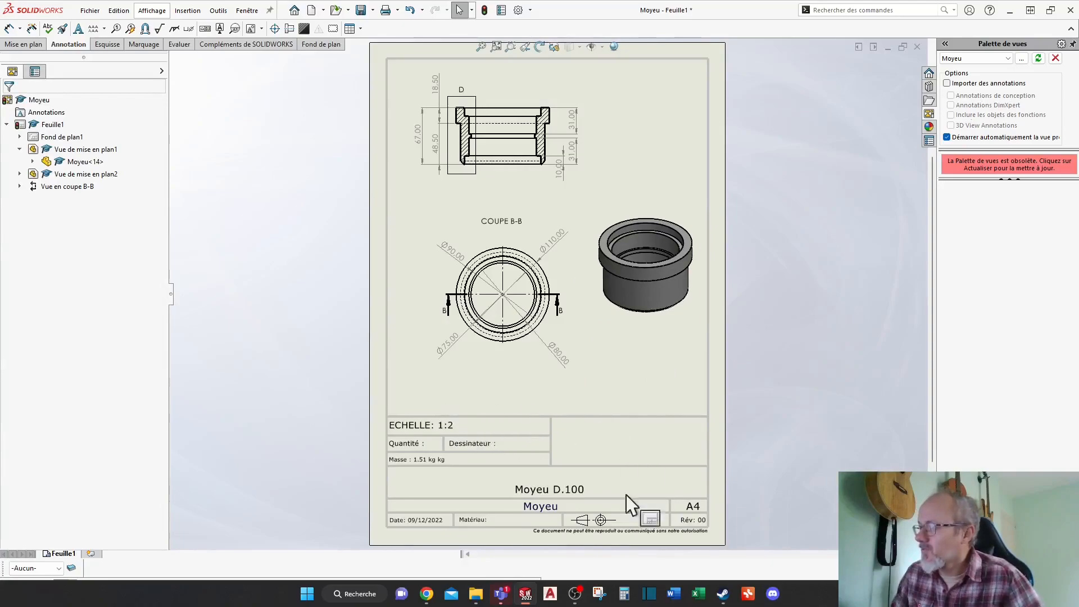
left_click(477, 455)
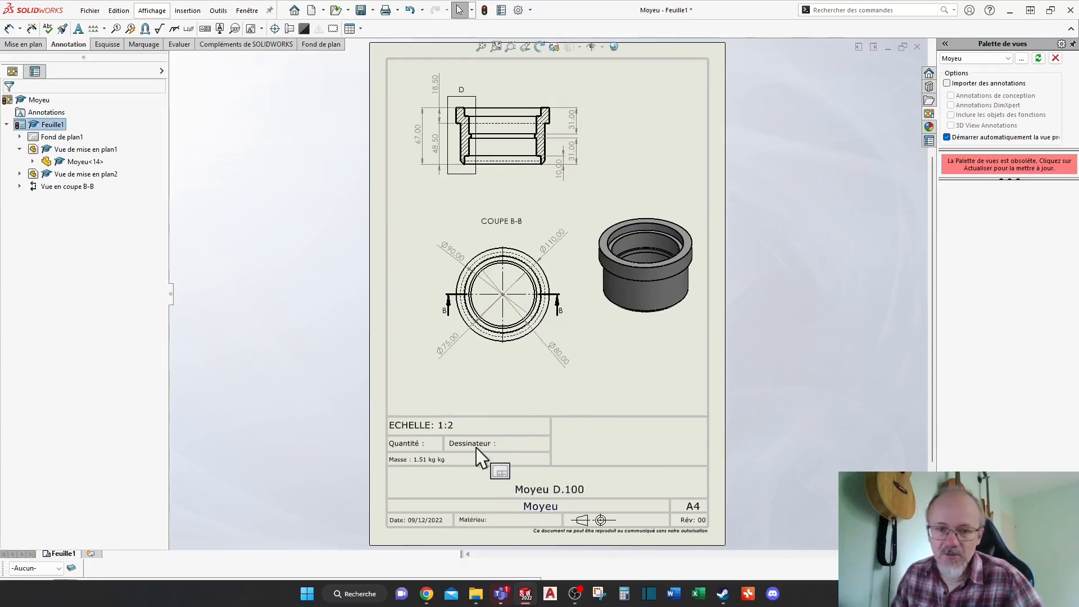